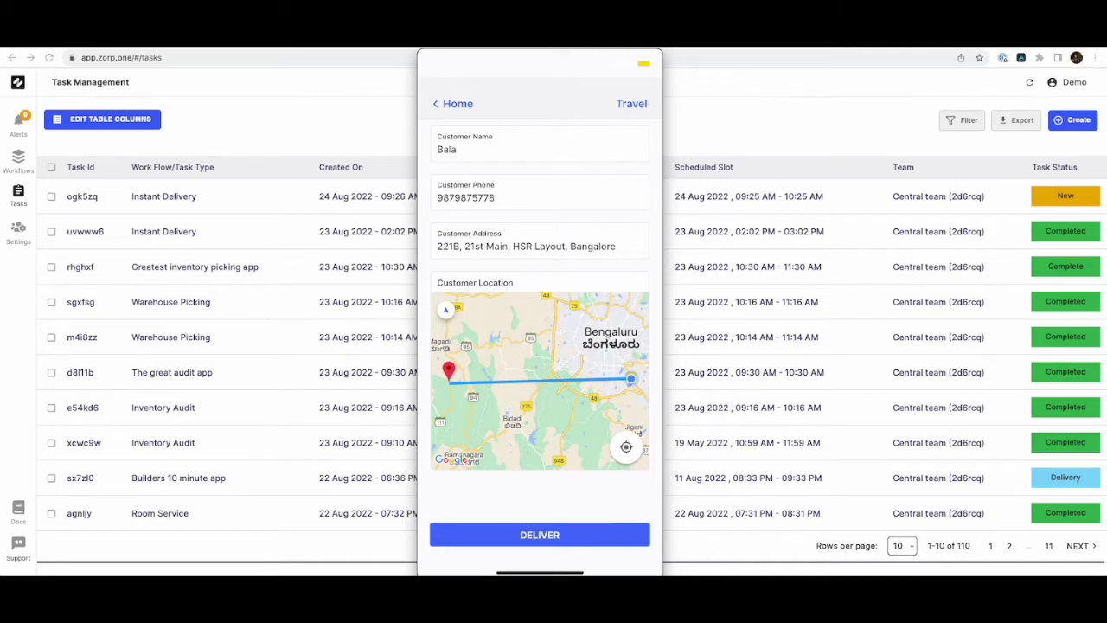
Open Google Maps directions to the customer's location, then return to the task's Travel screen.
{"action": "left_click", "coordinate": [447, 309]}
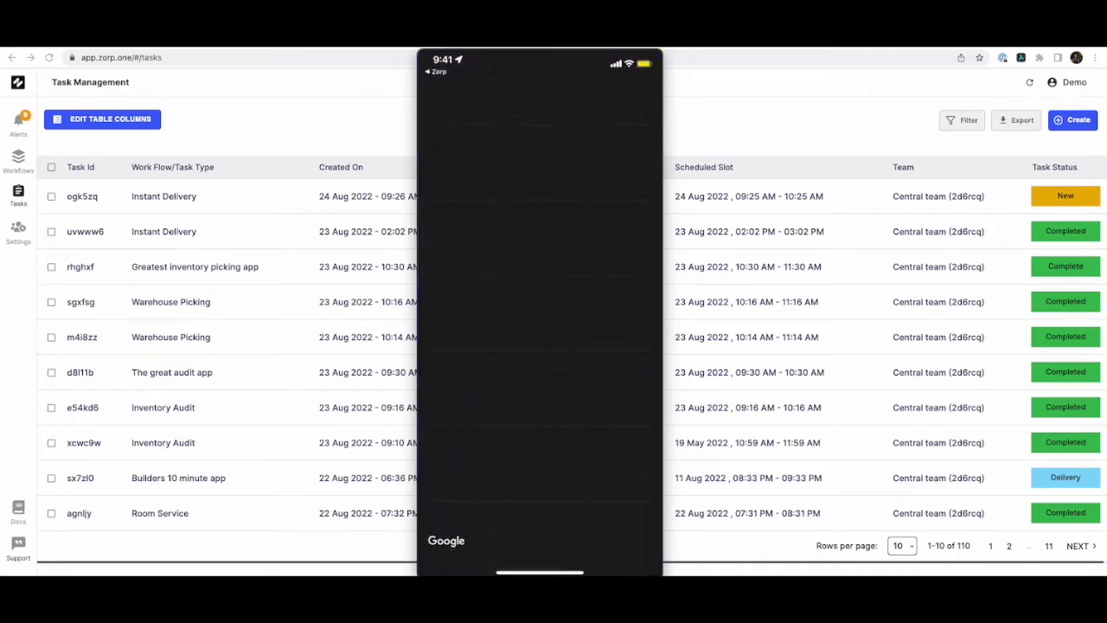
{"action": "left_click_drag", "start_coordinate": [519, 566], "coordinate": [640, 566]}
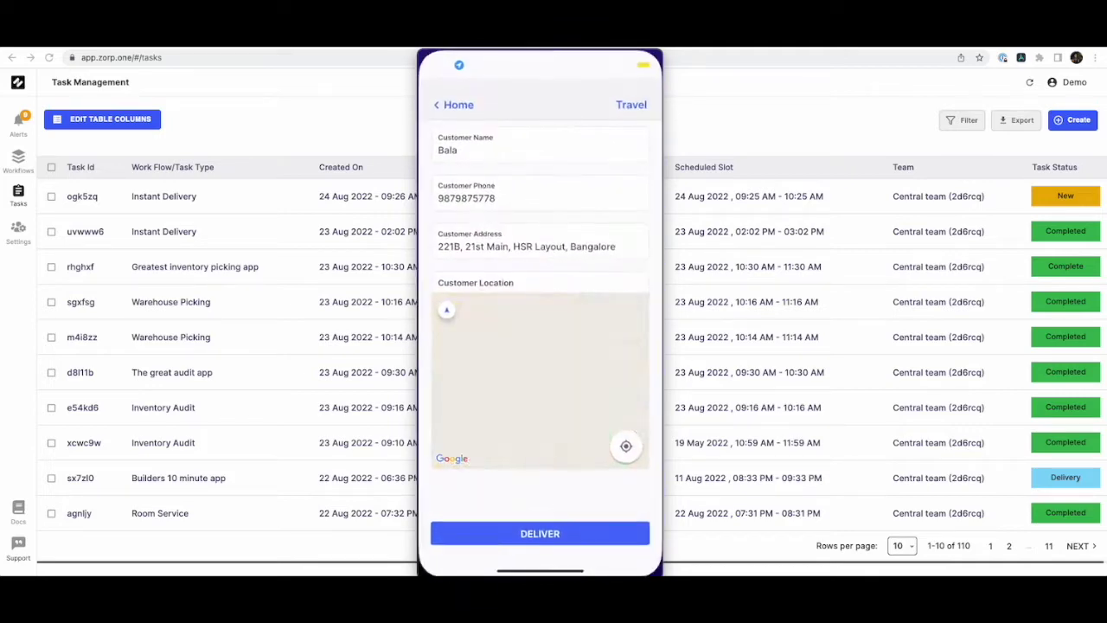
Advance the task to its Delivery step and enter the delivery notes 'Delivery done'.
{"action": "left_click", "coordinate": [540, 534]}
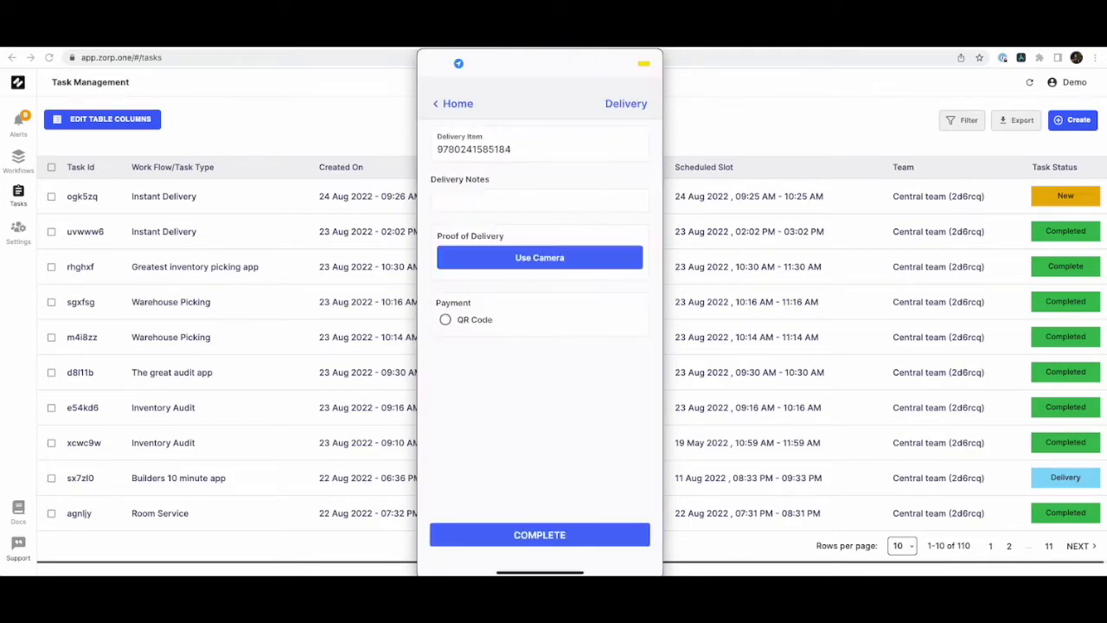
{"action": "left_click", "coordinate": [540, 200]}
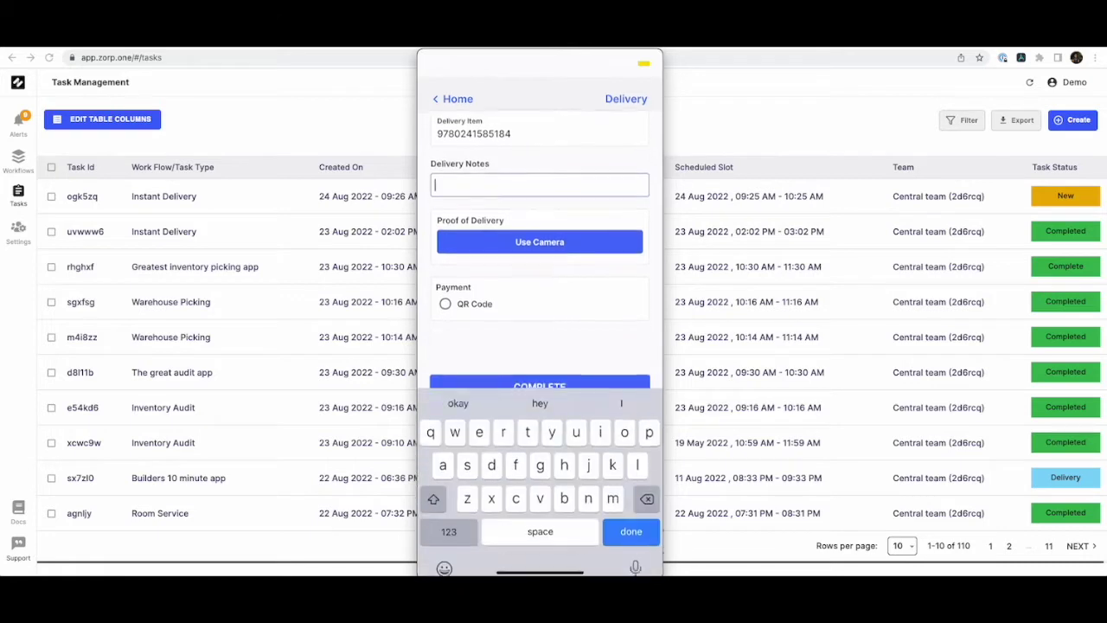
{"action": "type", "text": "Del"}
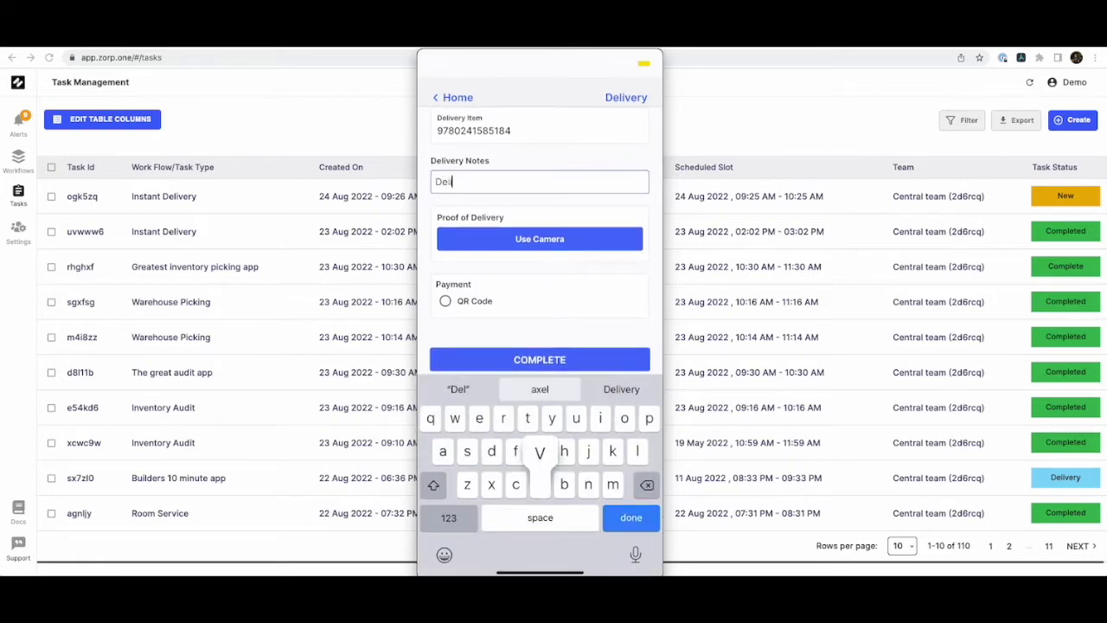
{"action": "type", "text": "ivery done"}
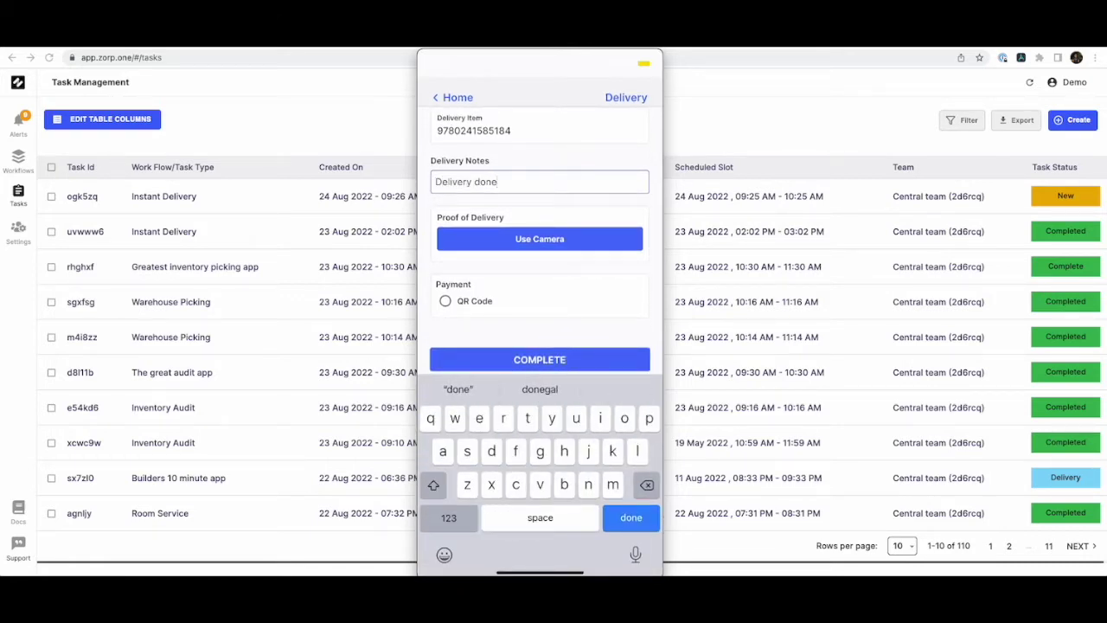
Take and confirm a proof-of-delivery photo, then choose QR Code as the payment method.
{"action": "left_click", "coordinate": [540, 239]}
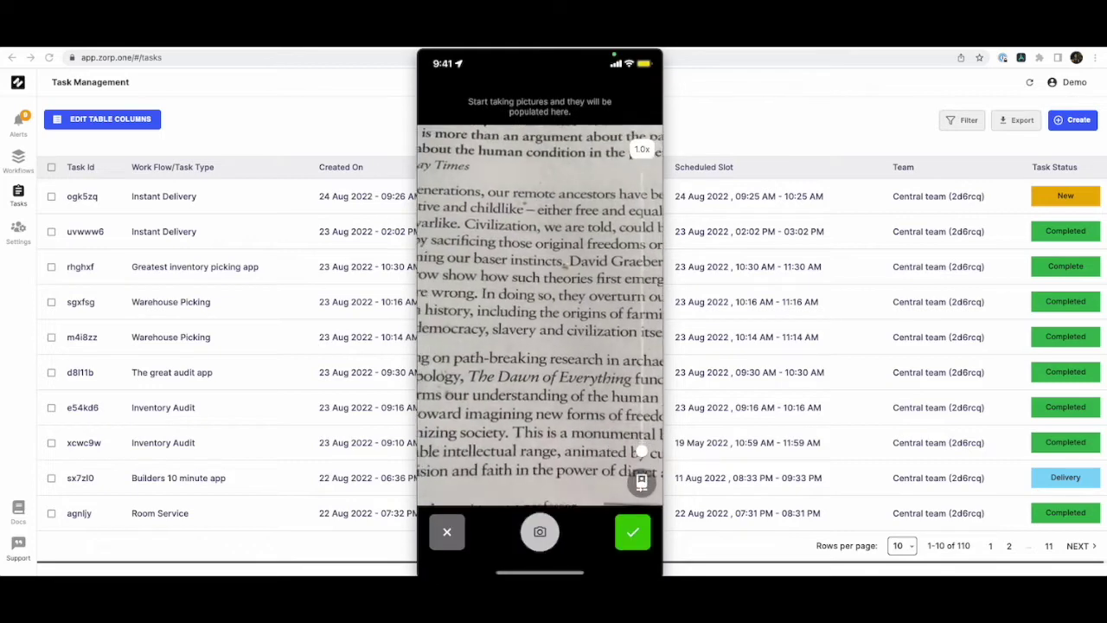
{"action": "left_click", "coordinate": [539, 531]}
{"action": "left_click", "coordinate": [633, 531]}
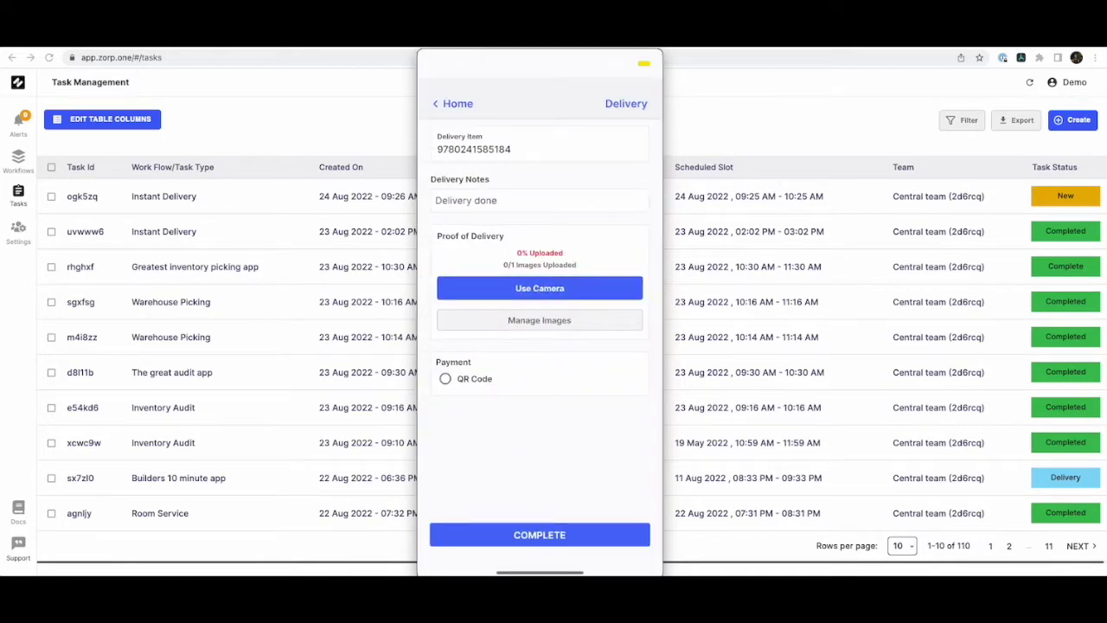
{"action": "left_click", "coordinate": [444, 378]}
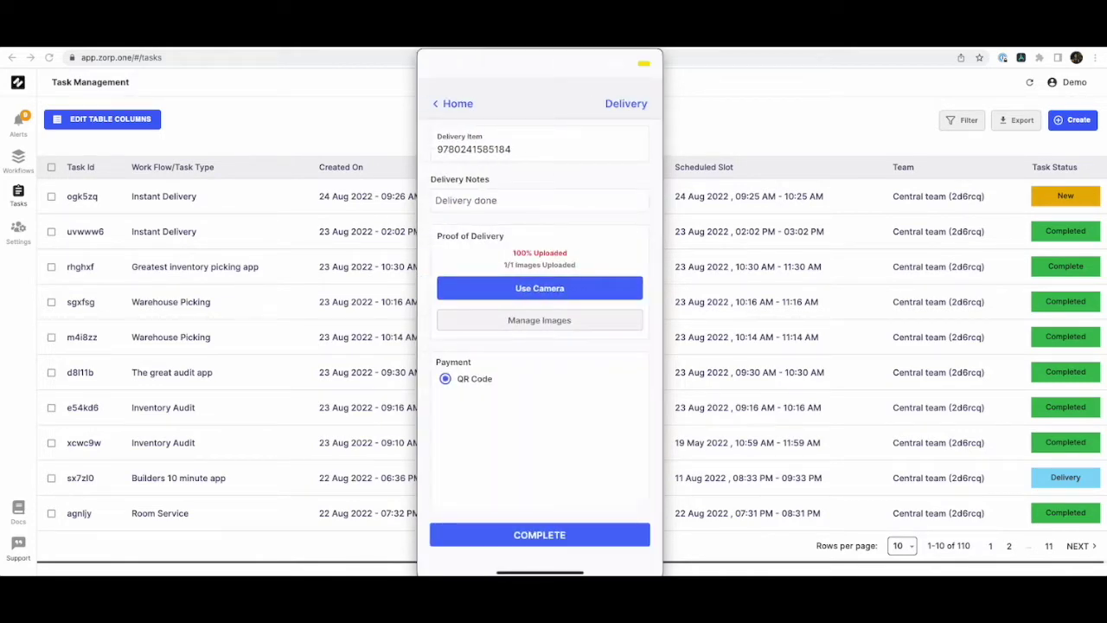
{"action": "scroll", "coordinate": [538, 259], "scroll_direction": "down", "scroll_amount": 2}
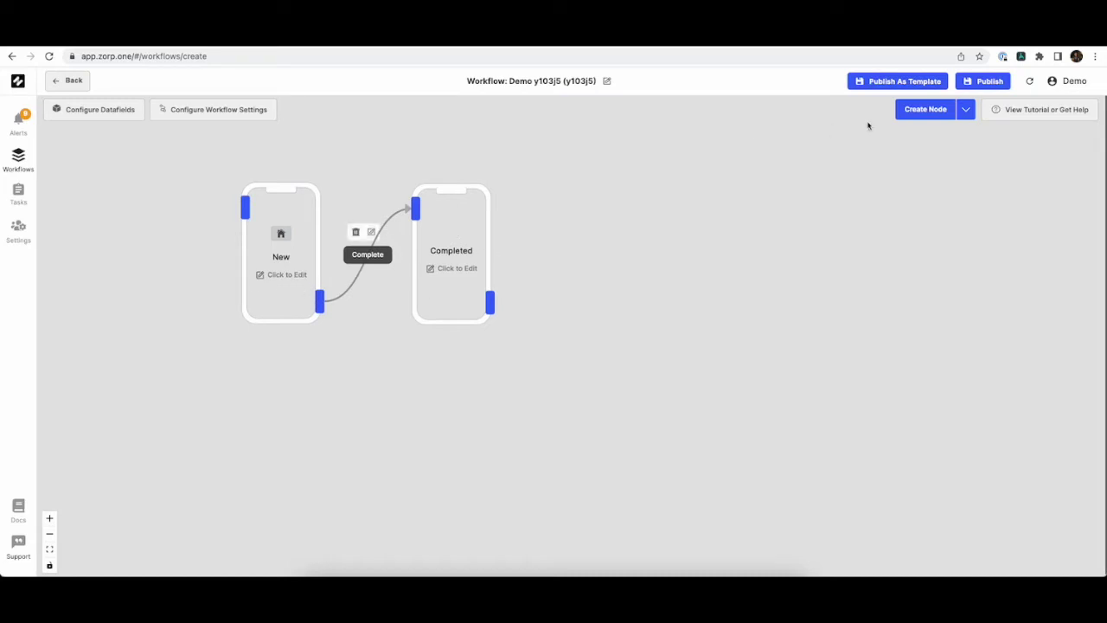
Create two new workflow nodes and place them side by side after Completed.
{"action": "left_click", "coordinate": [925, 110]}
{"action": "left_click_drag", "start_coordinate": [956, 294], "coordinate": [614, 266]}
{"action": "left_click", "coordinate": [930, 119]}
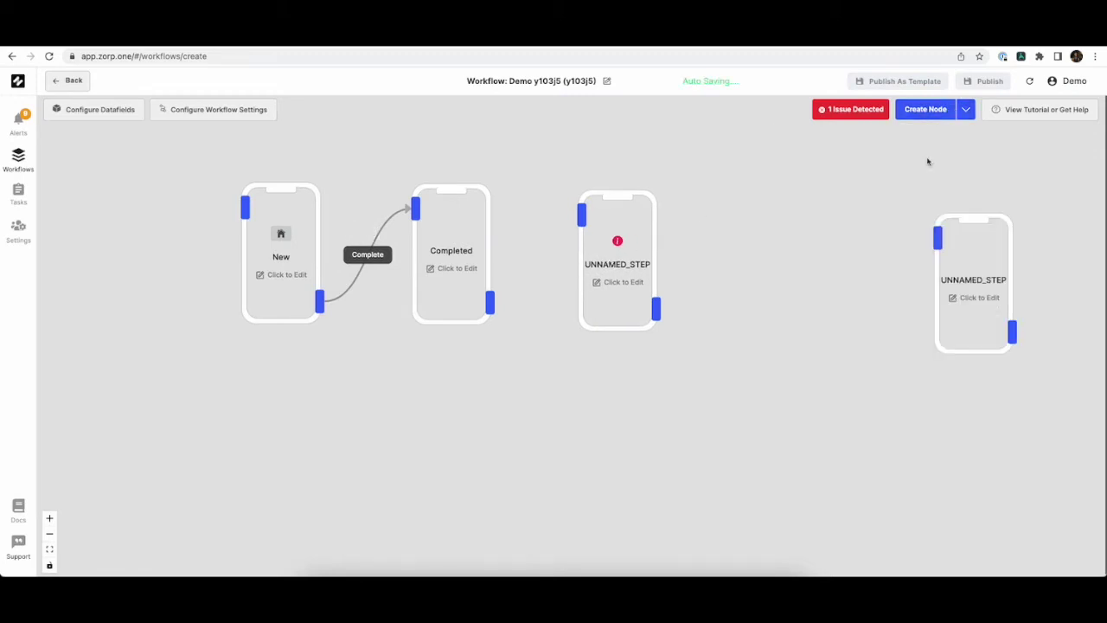
{"action": "left_click_drag", "start_coordinate": [985, 259], "coordinate": [781, 240]}
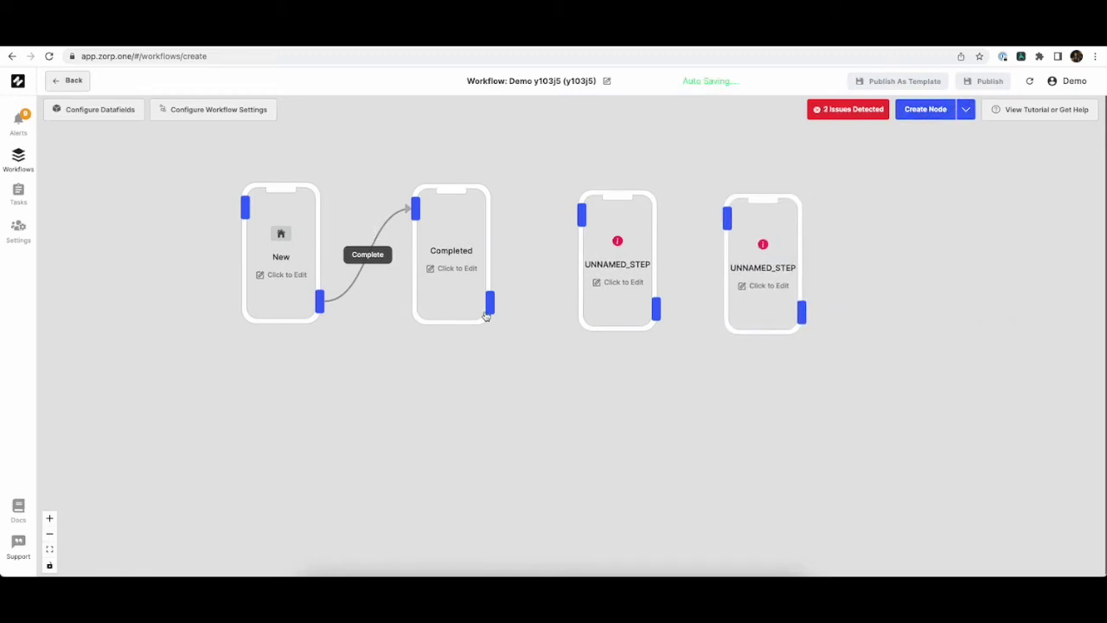
Connect Completed to the first new node, and that node to the second, with NEXT transitions.
{"action": "left_click_drag", "start_coordinate": [490, 304], "coordinate": [581, 215]}
{"action": "left_click", "coordinate": [673, 313]}
{"action": "left_click_drag", "start_coordinate": [657, 313], "coordinate": [728, 218]}
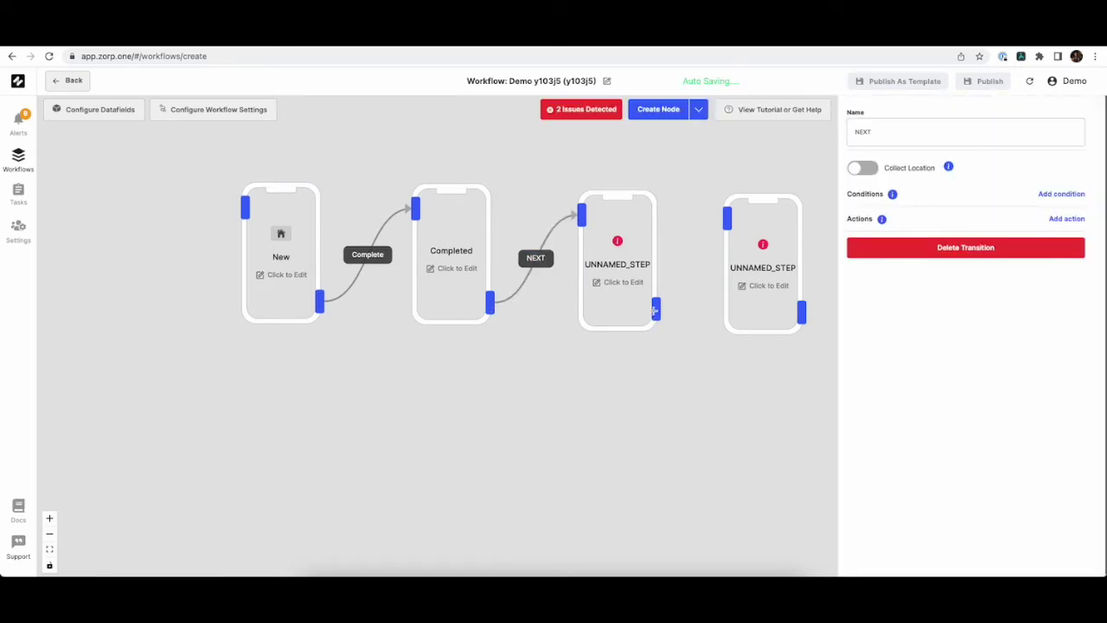
{"action": "left_click_drag", "start_coordinate": [656, 309], "coordinate": [726, 217]}
{"action": "left_click", "coordinate": [636, 383]}
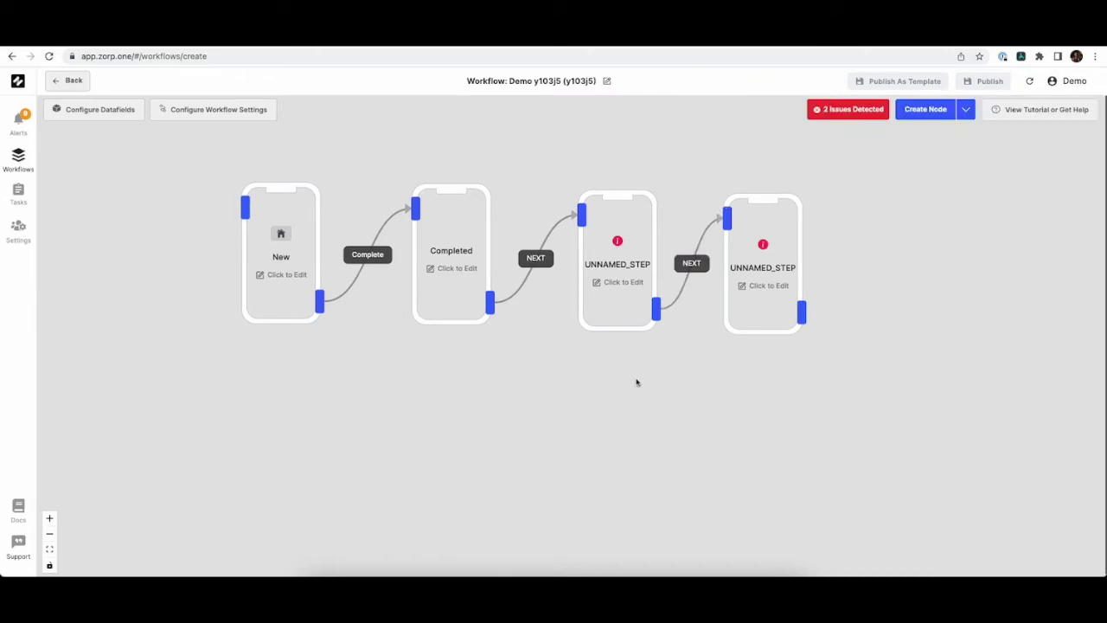
{"action": "left_click", "coordinate": [546, 380]}
{"action": "left_click", "coordinate": [283, 280]}
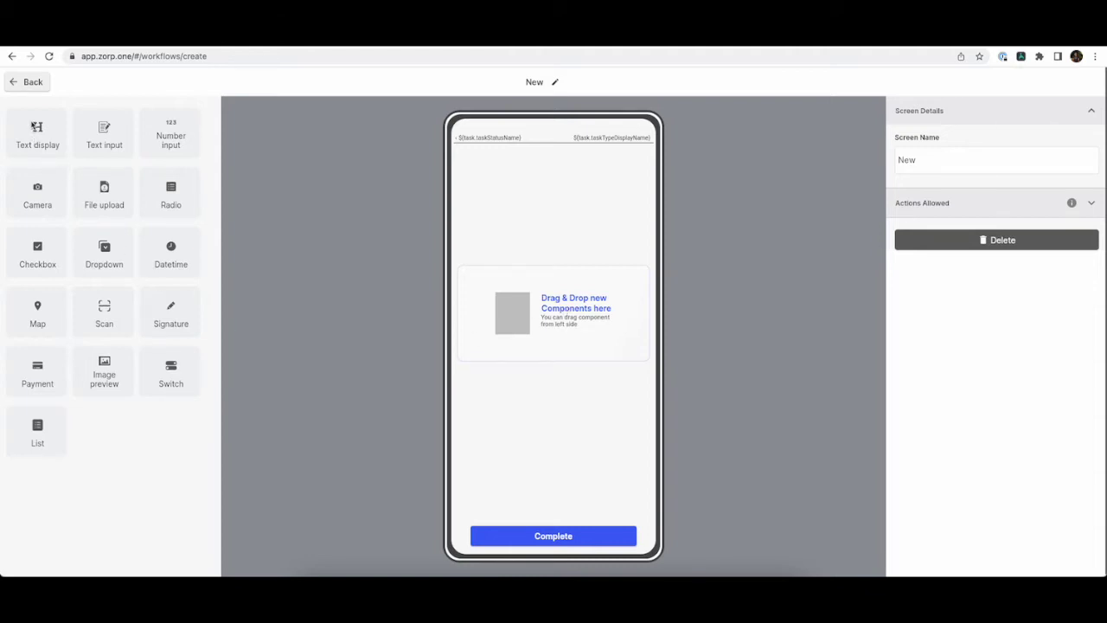
Add a text display to the New screen and label it 'Instructions'.
{"action": "left_click_drag", "start_coordinate": [36, 127], "coordinate": [567, 338]}
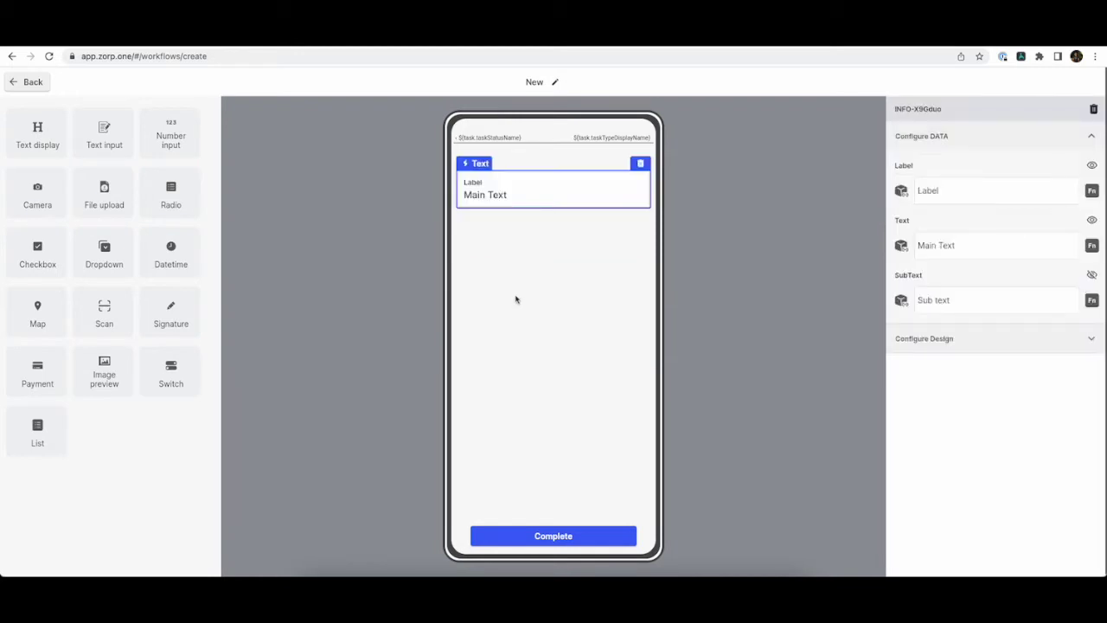
{"action": "left_click", "coordinate": [1002, 191]}
{"action": "key", "text": "ctrl+a"}
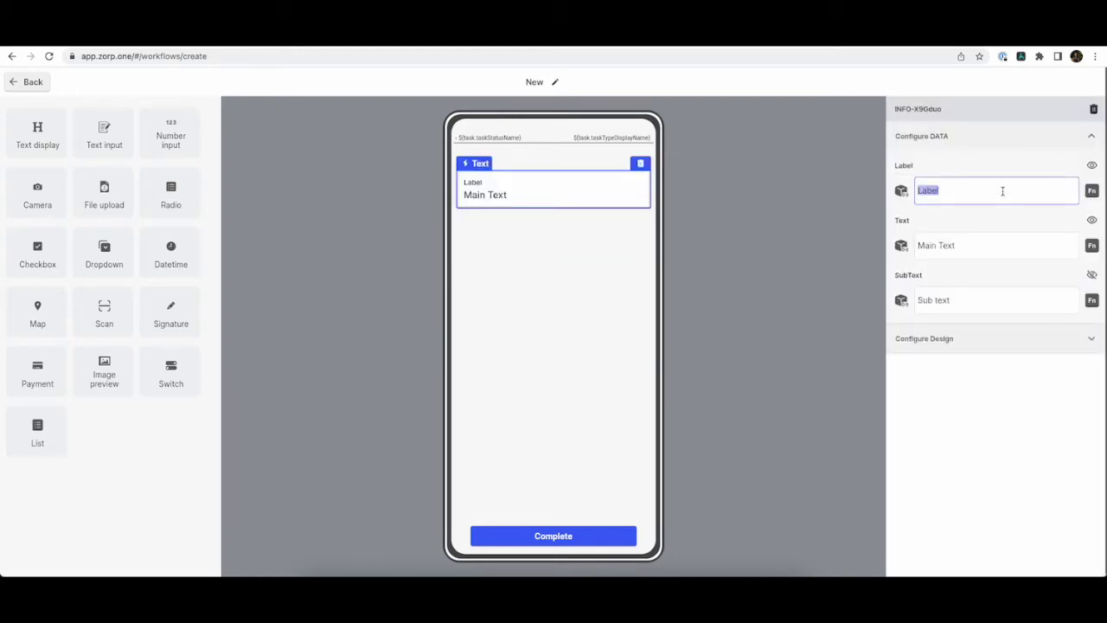
{"action": "key", "text": "BackSpace"}
{"action": "type", "text": "Instructio"}
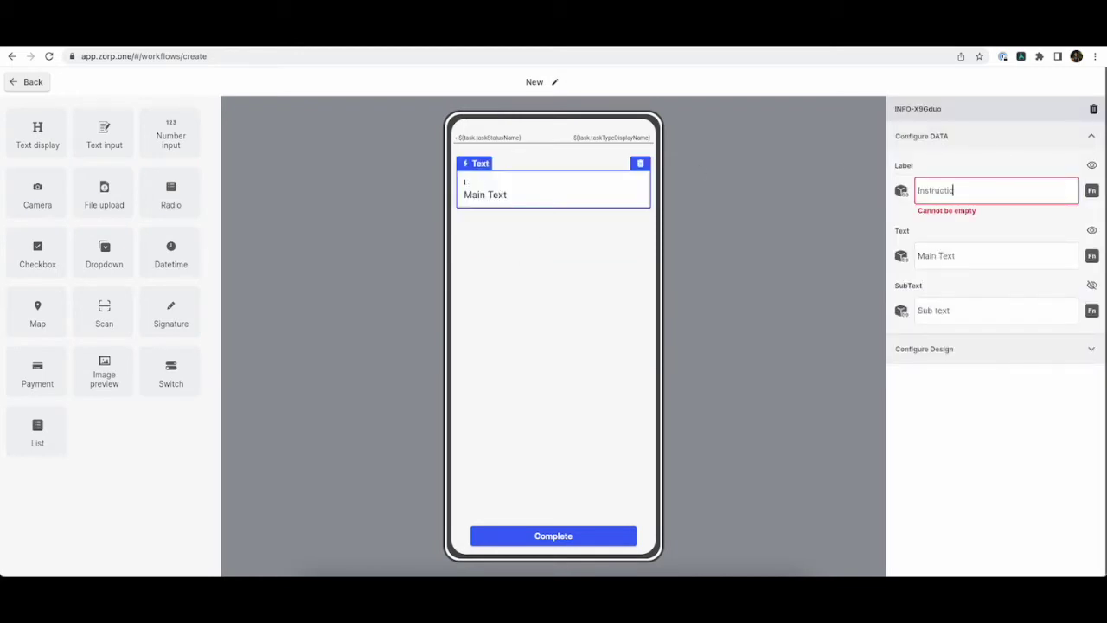
{"action": "type", "text": "ns"}
{"action": "key", "text": "Tab"}
Set its text to 'Pickup the product from the warehouse.' and add a Scan block below.
{"action": "key", "text": "BackSpace"}
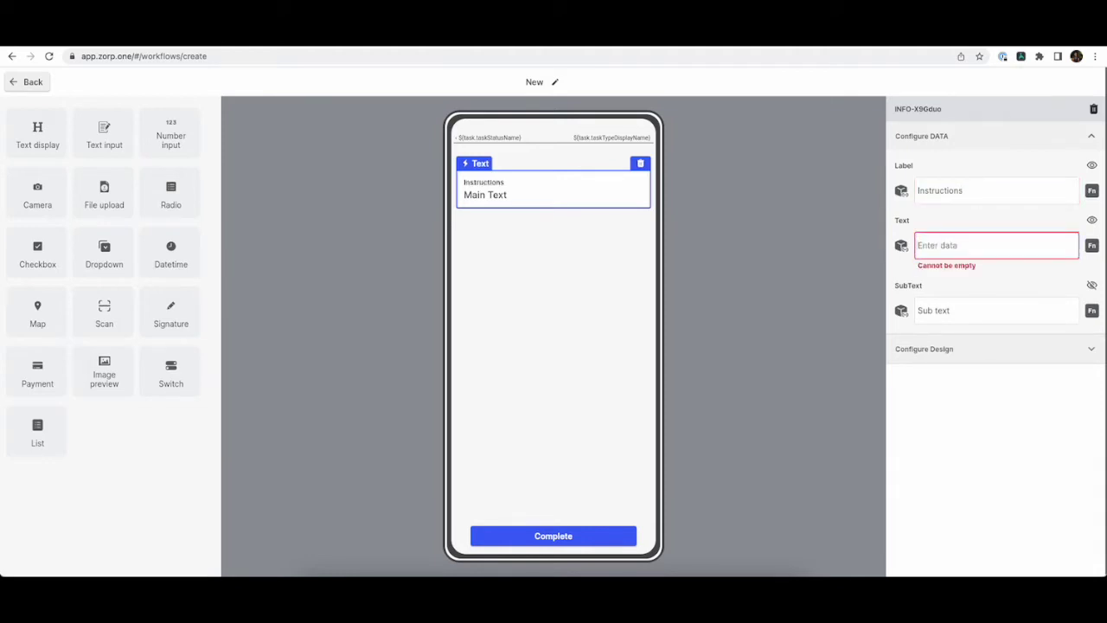
{"action": "type", "text": "Deliv"}
{"action": "key", "text": "BackSpace"}
{"action": "key", "text": "BackSpace"}
{"action": "key", "text": "BackSpace"}
{"action": "key", "text": "BackSpace"}
{"action": "key", "text": "BackSpace"}
{"action": "type", "text": "Pickup the product from the warehouse."}
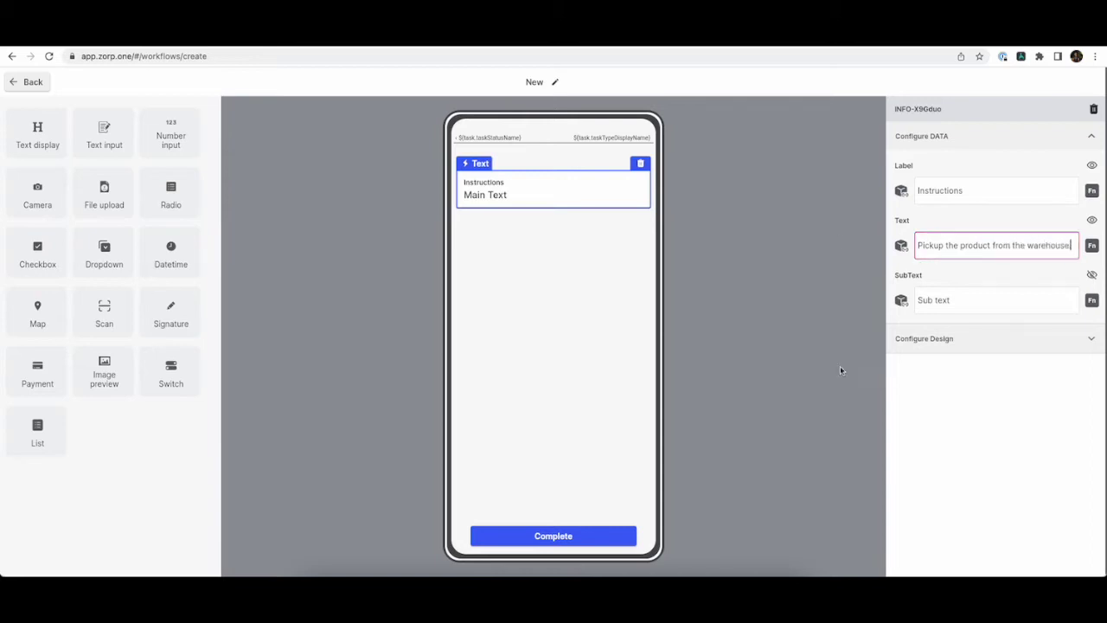
{"action": "left_click", "coordinate": [840, 366]}
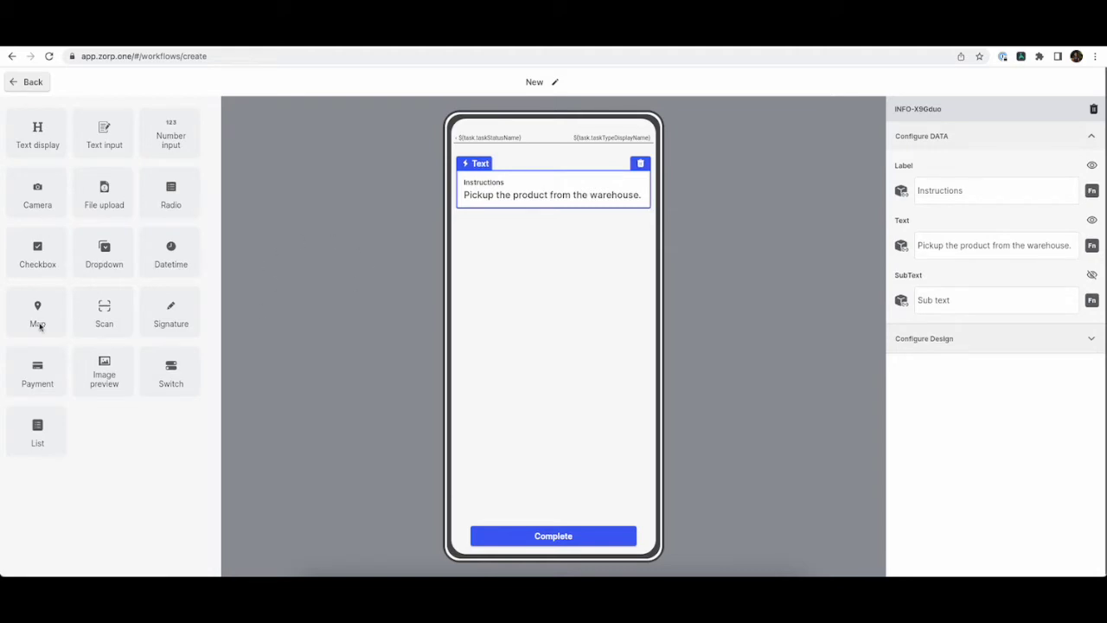
{"action": "left_click_drag", "start_coordinate": [101, 312], "coordinate": [571, 285]}
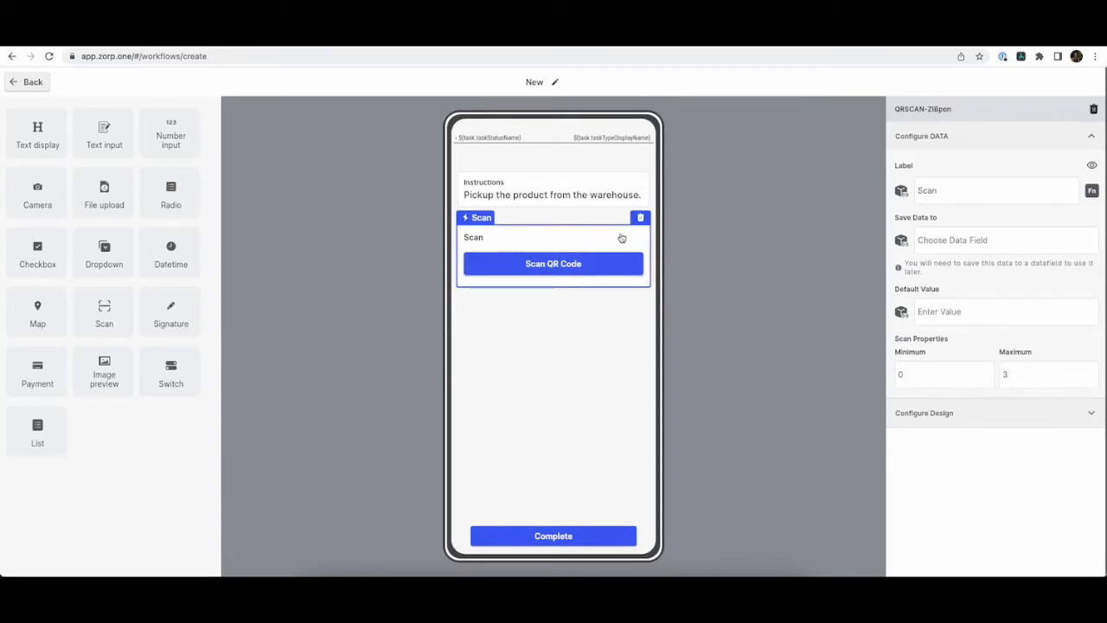
Label the scan block 'Scan the item for pickup'.
{"action": "left_click", "coordinate": [971, 191]}
{"action": "type", "text": "the "}
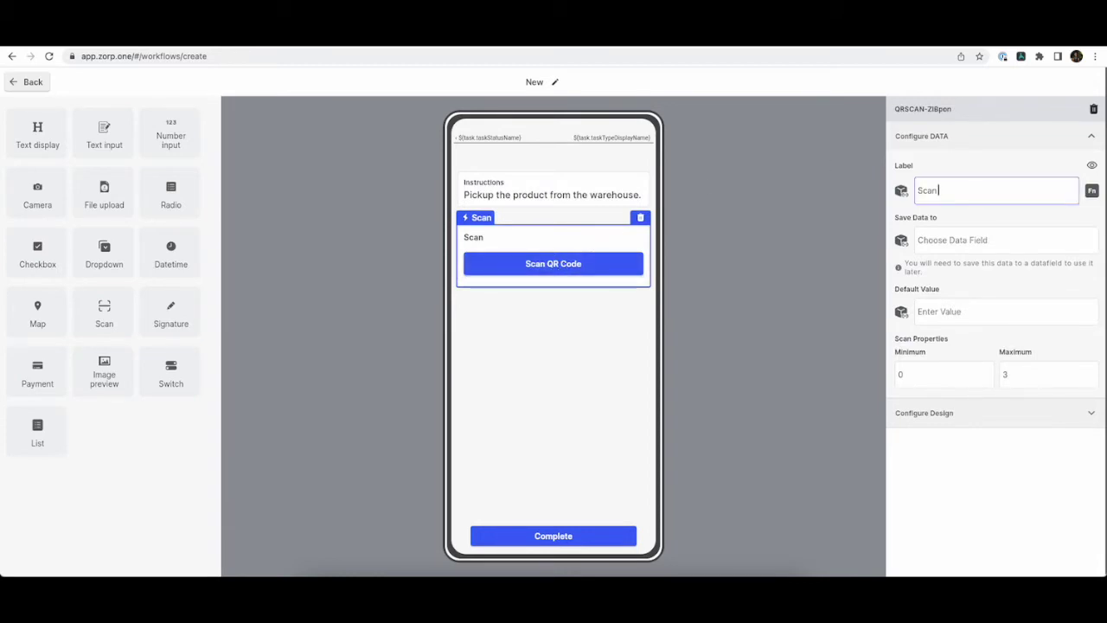
{"action": "type", "text": "item for pickup"}
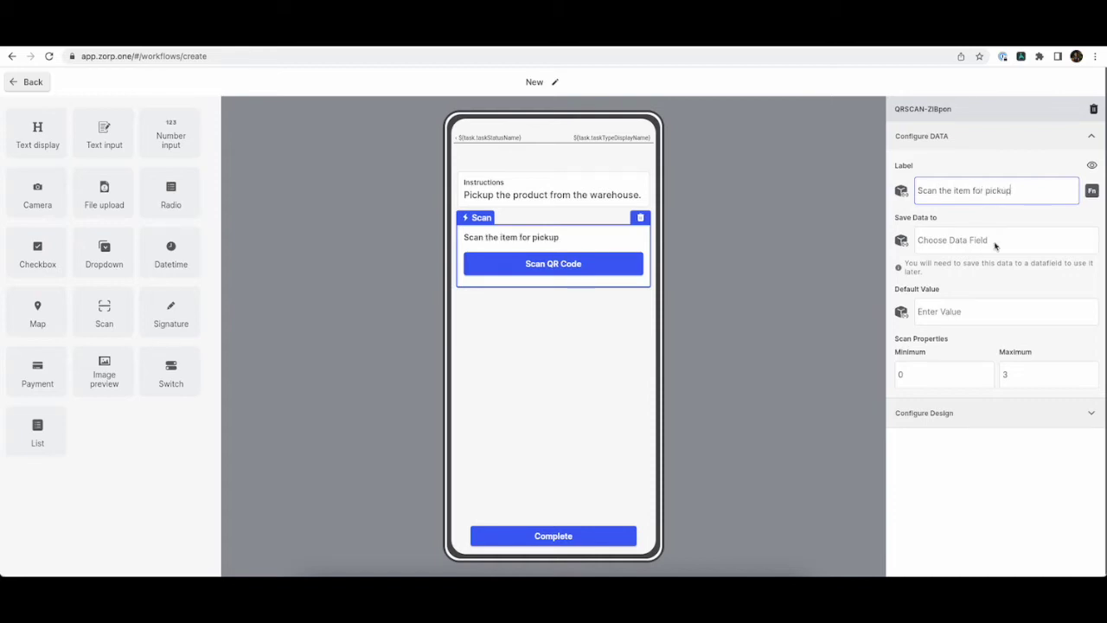
{"action": "left_click", "coordinate": [996, 243]}
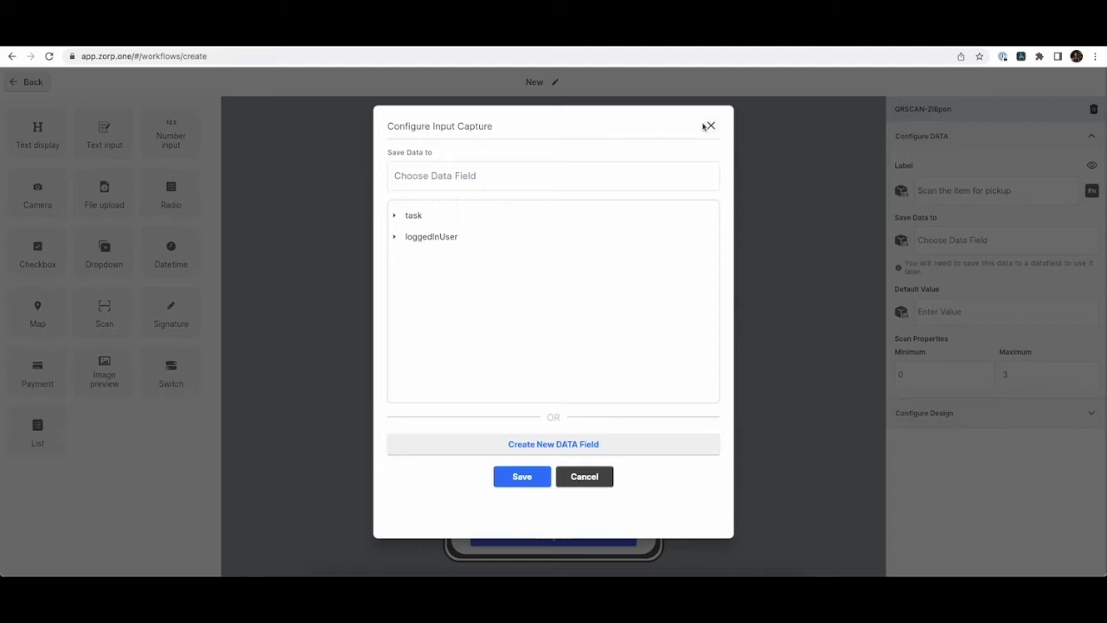
{"action": "left_click", "coordinate": [710, 126]}
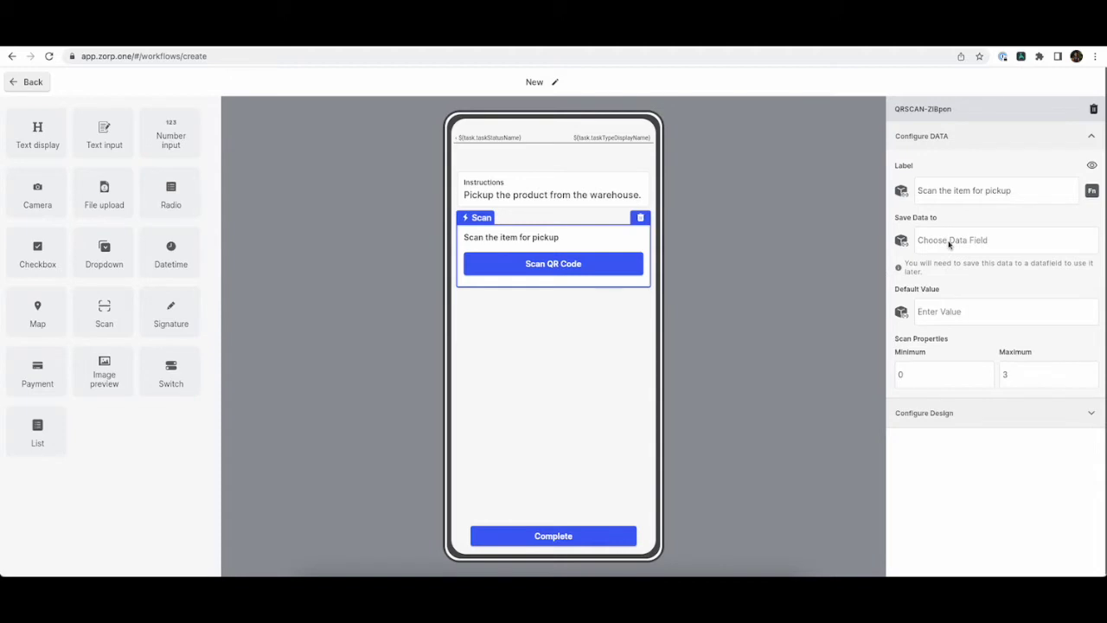
Create a new task data field named picked_item and save the scan result to it.
{"action": "left_click", "coordinate": [902, 241]}
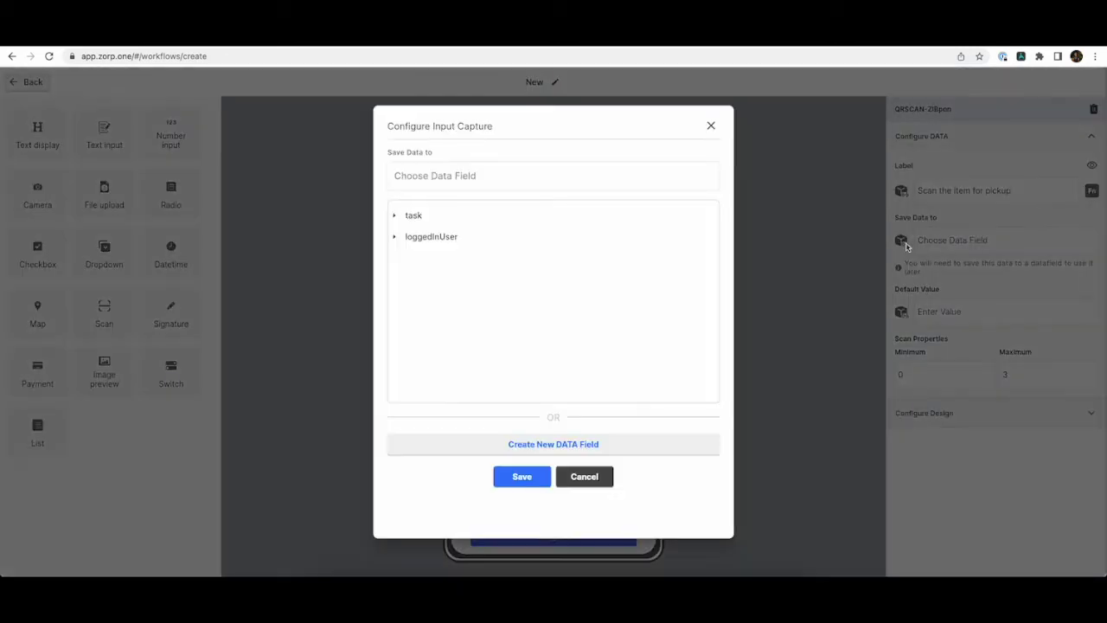
{"action": "left_click", "coordinate": [514, 221]}
{"action": "scroll", "coordinate": [531, 323], "scroll_direction": "down", "scroll_amount": 2}
{"action": "scroll", "coordinate": [541, 217], "scroll_direction": "up", "scroll_amount": 2}
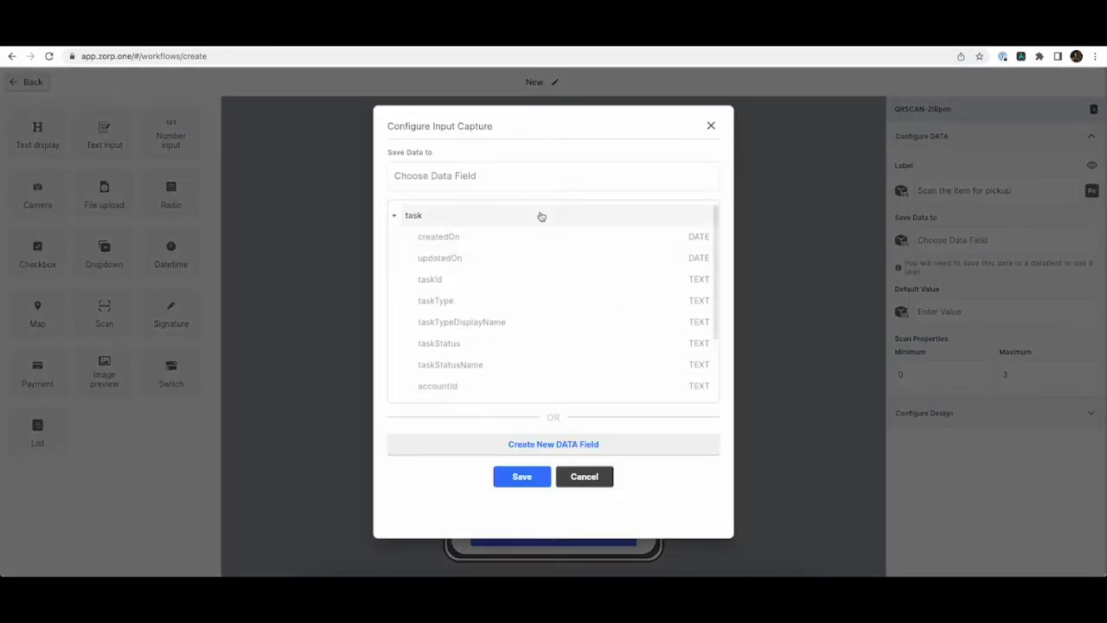
{"action": "scroll", "coordinate": [536, 337], "scroll_direction": "down", "scroll_amount": 2}
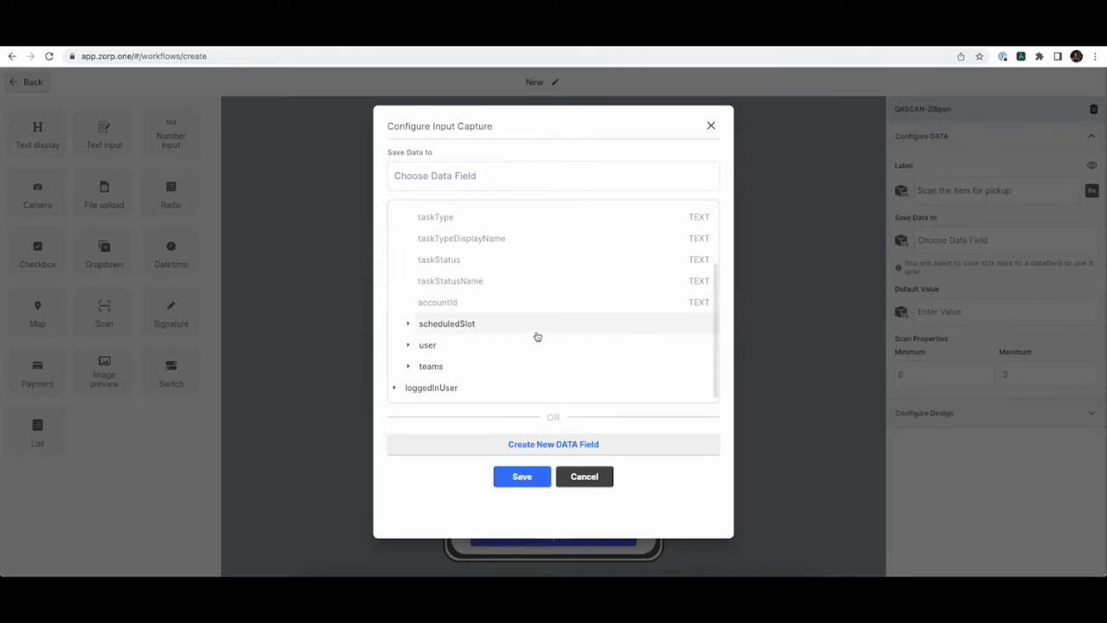
{"action": "left_click", "coordinate": [584, 448]}
{"action": "left_click", "coordinate": [556, 182]}
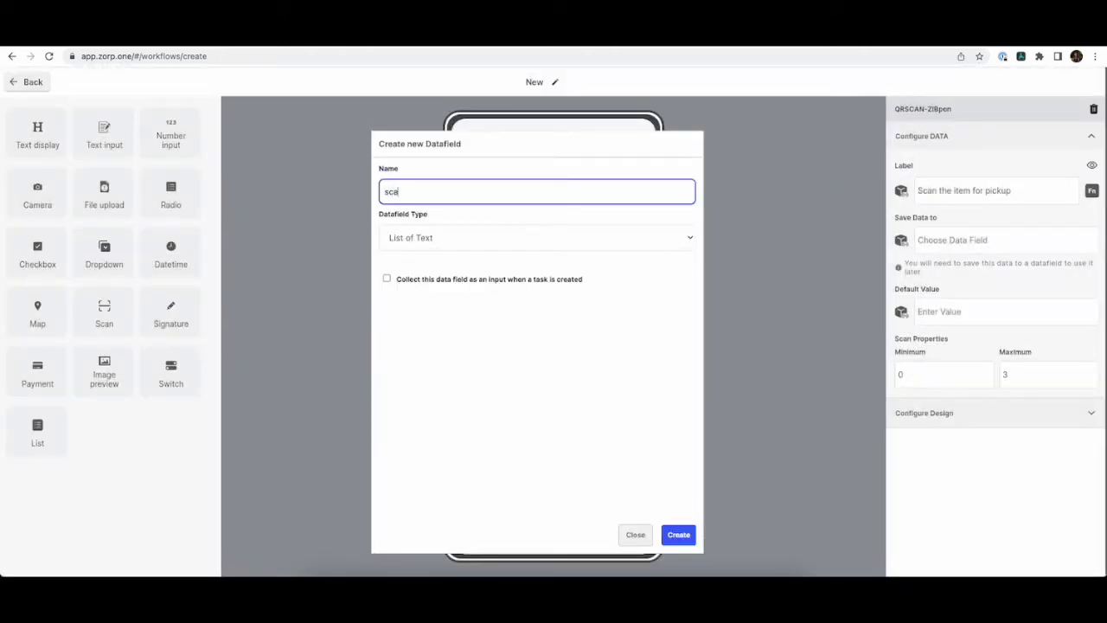
{"action": "type", "text": "picked_item"}
{"action": "left_click", "coordinate": [678, 536]}
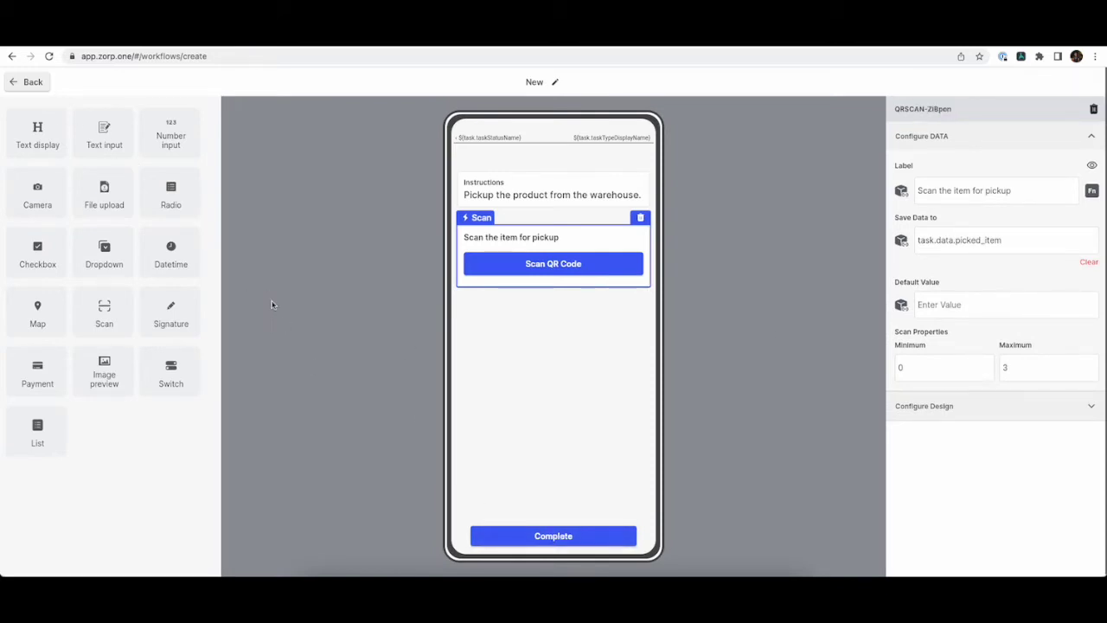
Rename the Complete transition leaving New to 'Start'.
{"action": "left_click", "coordinate": [32, 82]}
{"action": "left_click", "coordinate": [361, 254]}
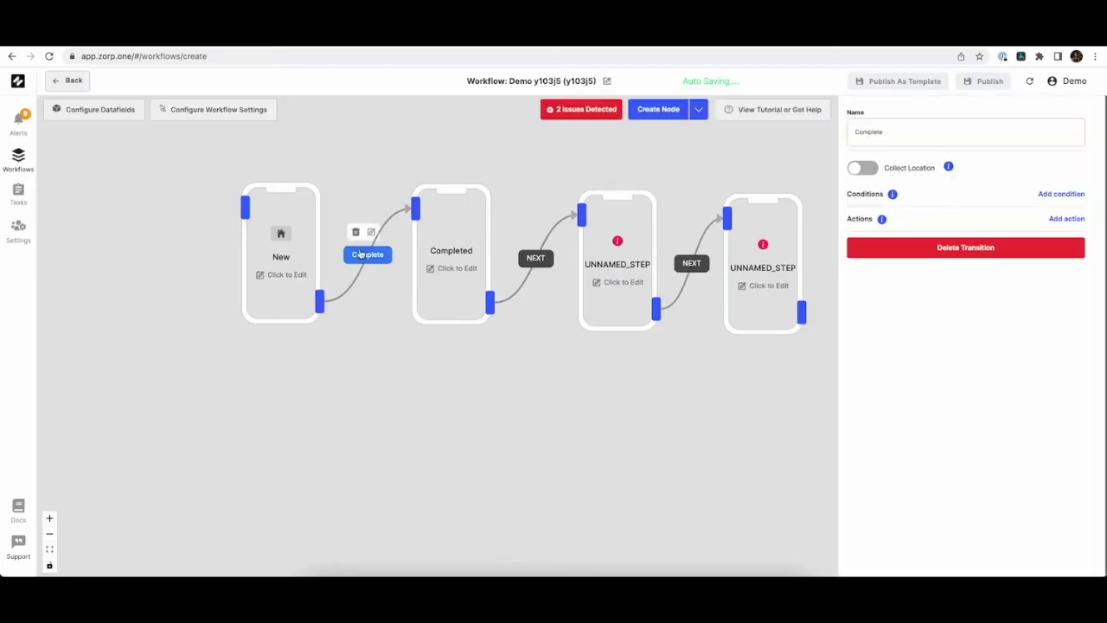
{"action": "left_click", "coordinate": [958, 132]}
{"action": "key", "text": "ctrl+a"}
{"action": "type", "text": "Start"}
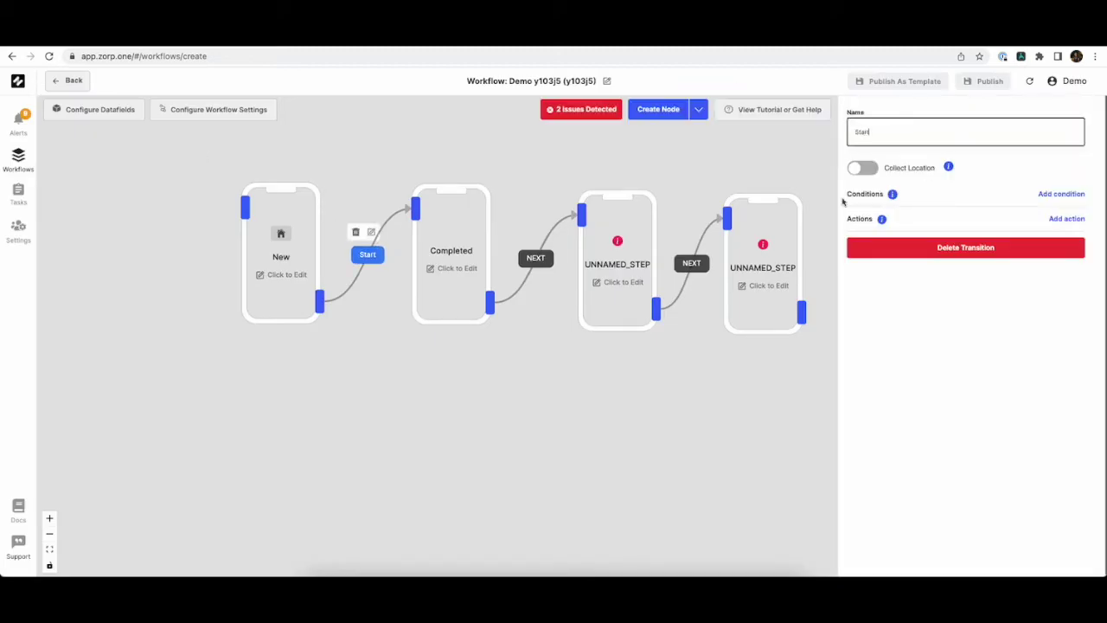
{"action": "left_click", "coordinate": [572, 441]}
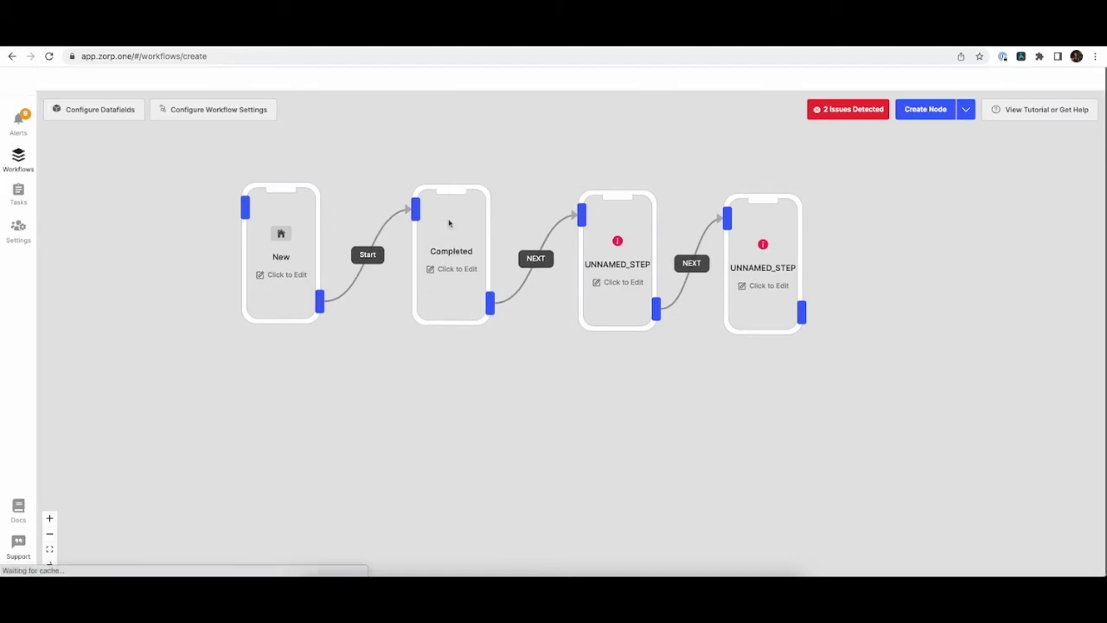
Rename the Completed screen to Travel and add a text display block to it.
{"action": "left_click", "coordinate": [447, 223]}
{"action": "left_click", "coordinate": [996, 160]}
{"action": "key", "text": "ctrl+a"}
{"action": "key", "text": "BackSpace"}
{"action": "type", "text": "Tra"}
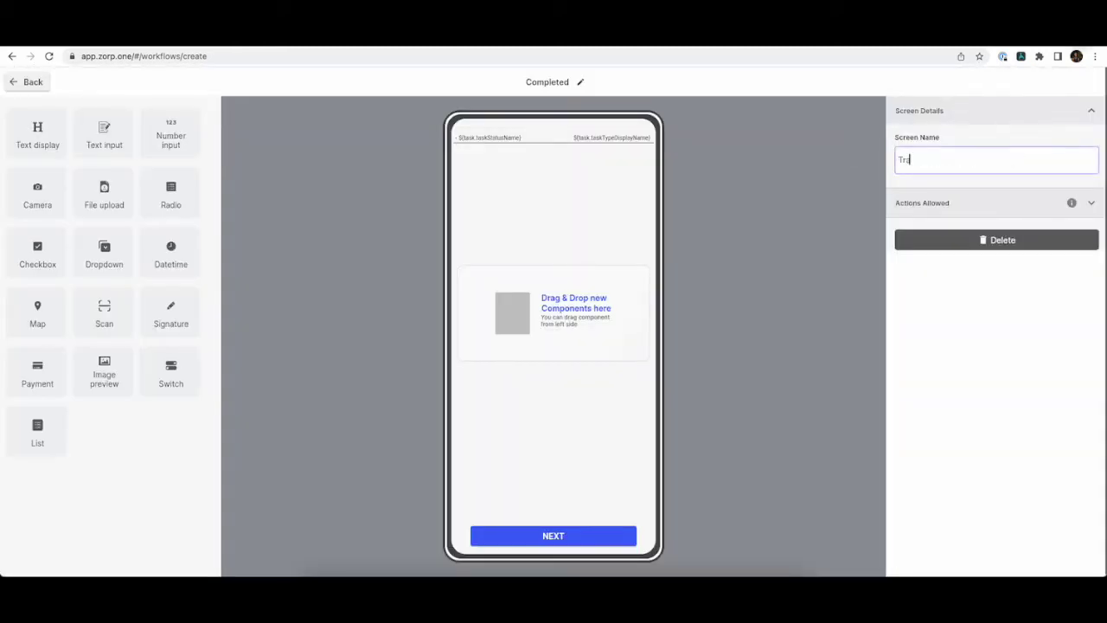
{"action": "left_click", "coordinate": [712, 248]}
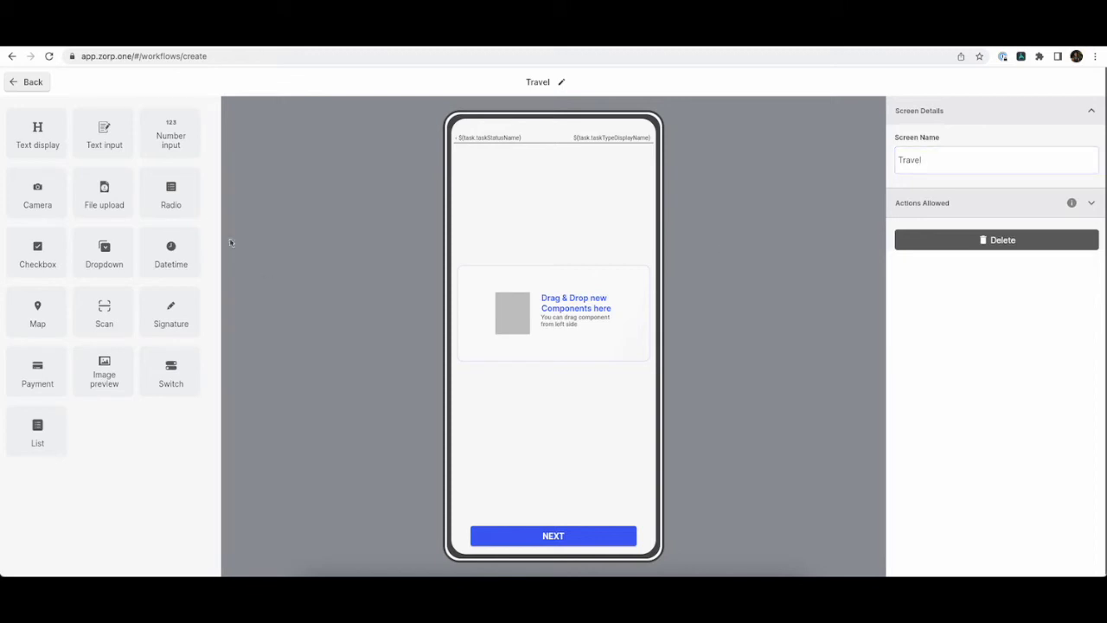
{"action": "left_click_drag", "start_coordinate": [39, 134], "coordinate": [507, 279]}
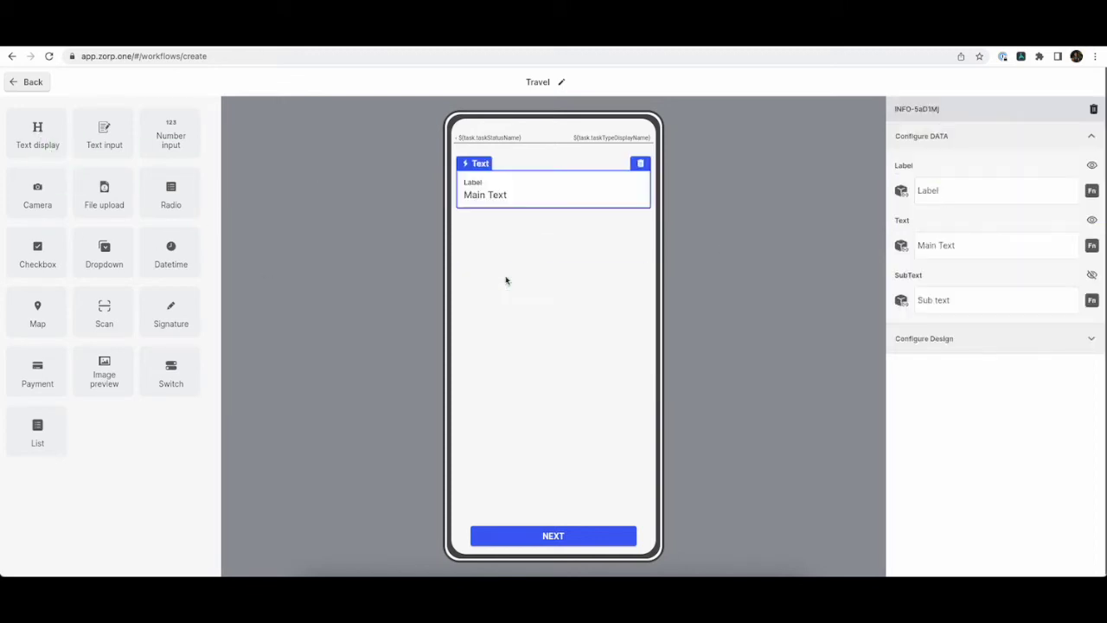
Label the Travel text block 'Customer Name'.
{"action": "left_click", "coordinate": [1007, 196]}
{"action": "type", "text": "Customer Name"}
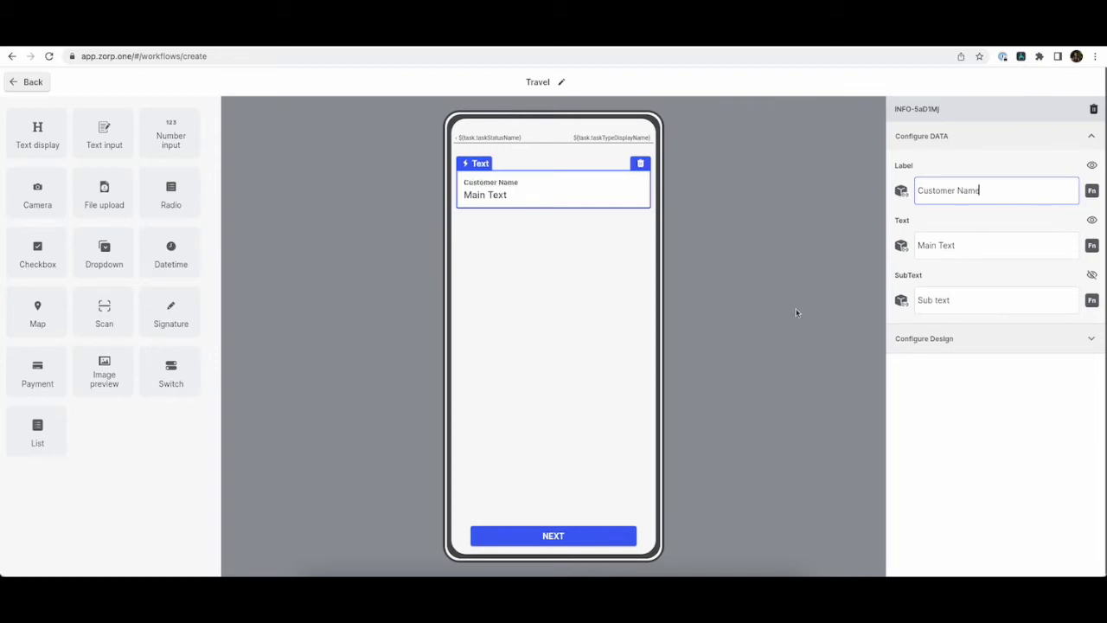
{"action": "left_click", "coordinate": [797, 306]}
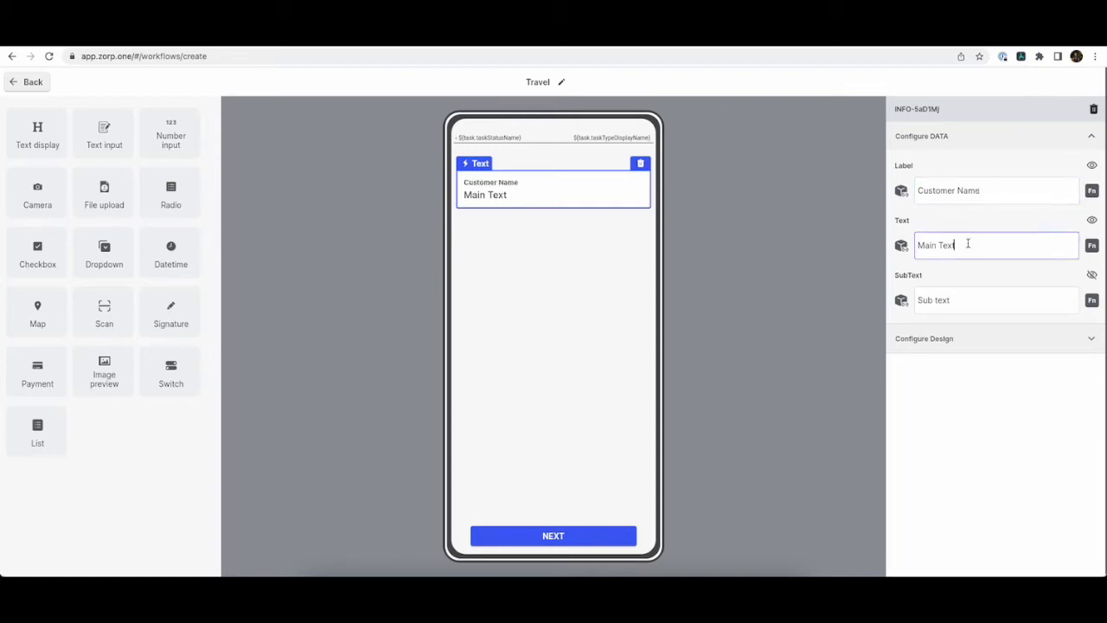
Browse the task data fields for the block's main text, closing the chooser without a binding.
{"action": "left_click", "coordinate": [902, 246]}
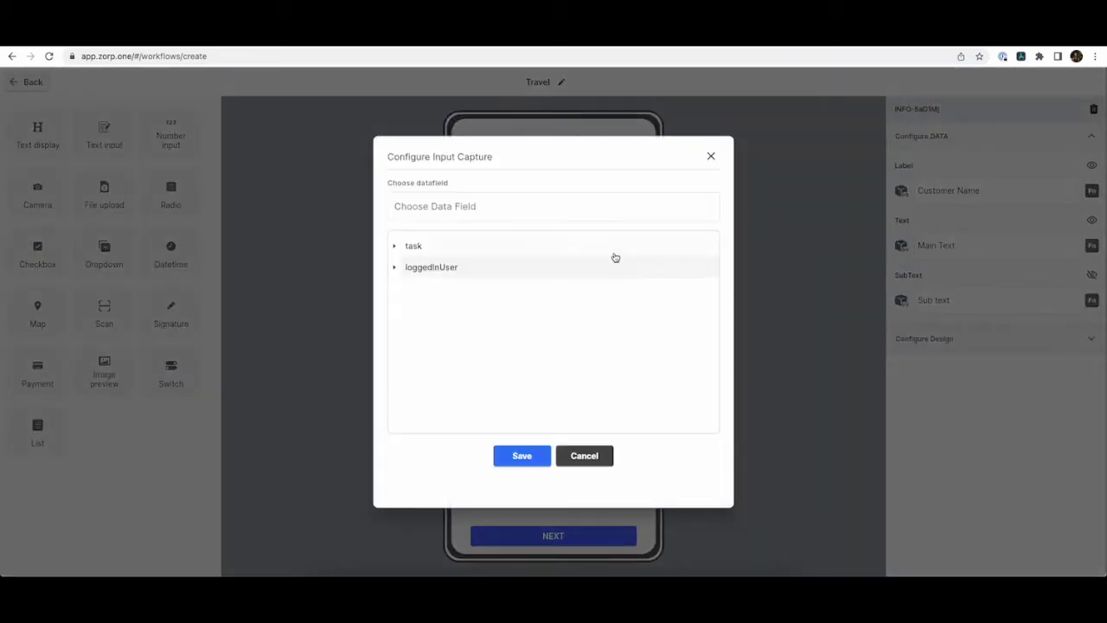
{"action": "left_click", "coordinate": [614, 252]}
{"action": "scroll", "coordinate": [620, 294], "scroll_direction": "down", "scroll_amount": 3}
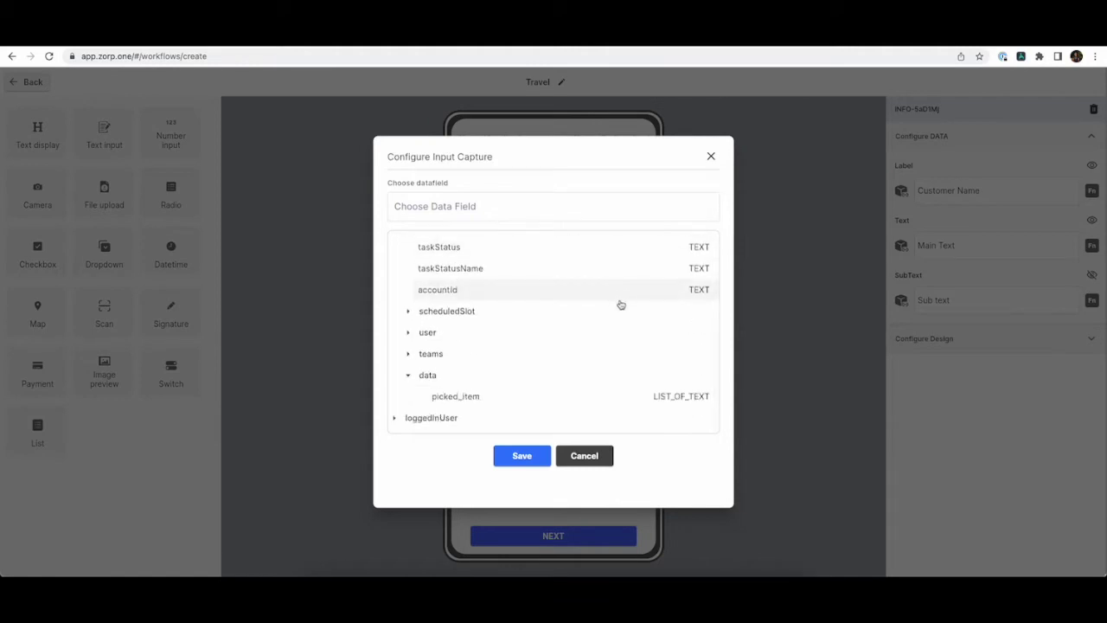
{"action": "scroll", "coordinate": [617, 299], "scroll_direction": "up", "scroll_amount": 3}
{"action": "left_click", "coordinate": [711, 157]}
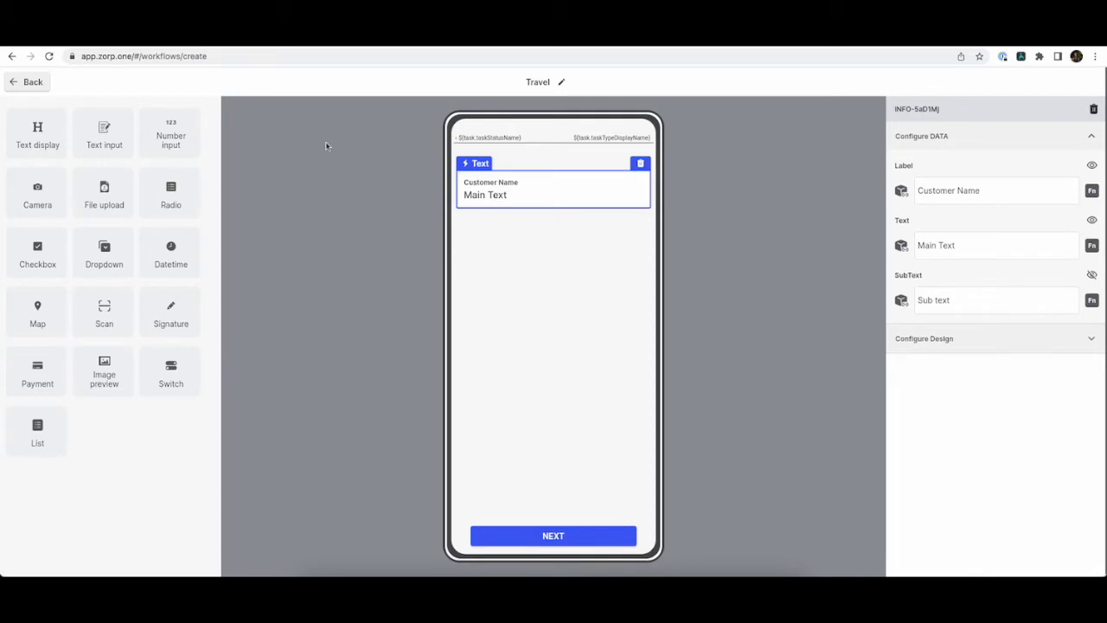
{"action": "left_click", "coordinate": [32, 82]}
Create a Text data field customer_name, collected as input at task creation.
{"action": "left_click", "coordinate": [112, 116]}
{"action": "left_click", "coordinate": [248, 145]}
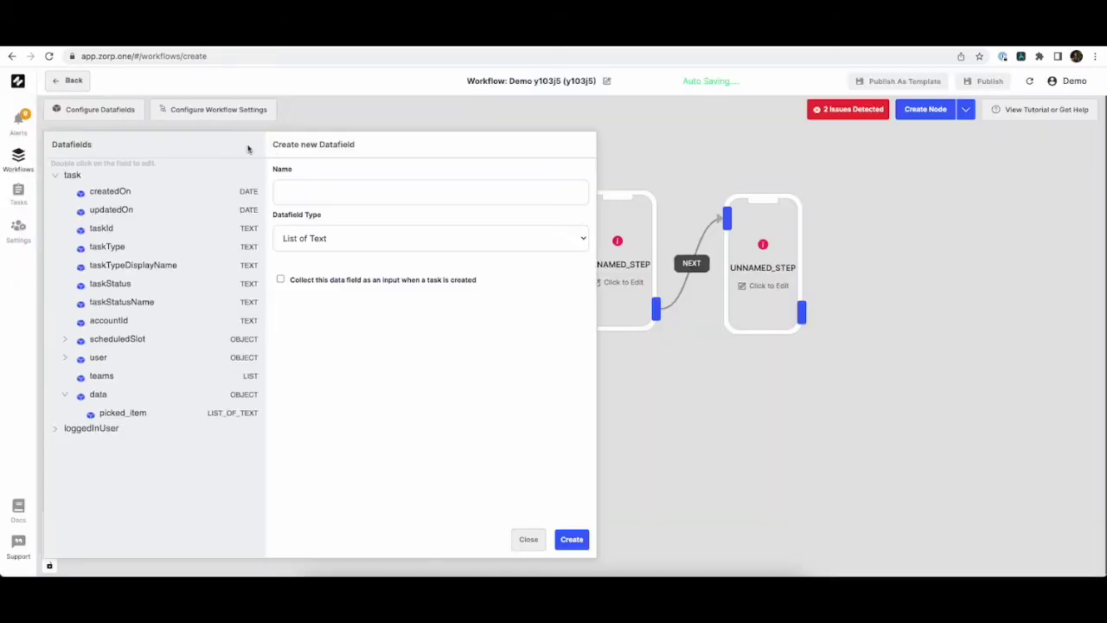
{"action": "left_click", "coordinate": [367, 193]}
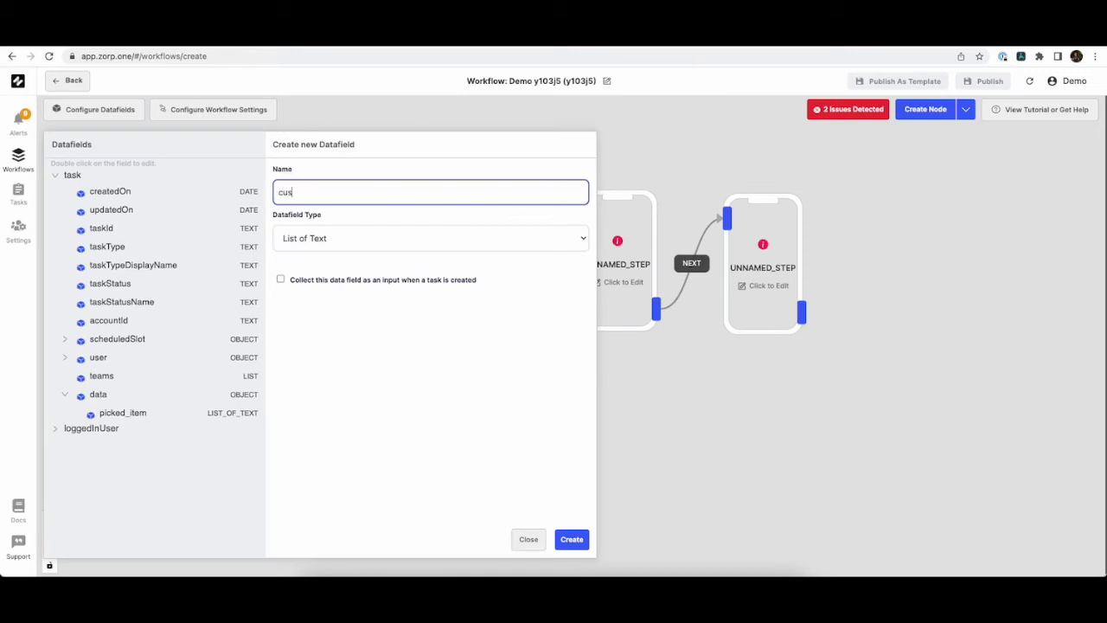
{"action": "left_click", "coordinate": [362, 245]}
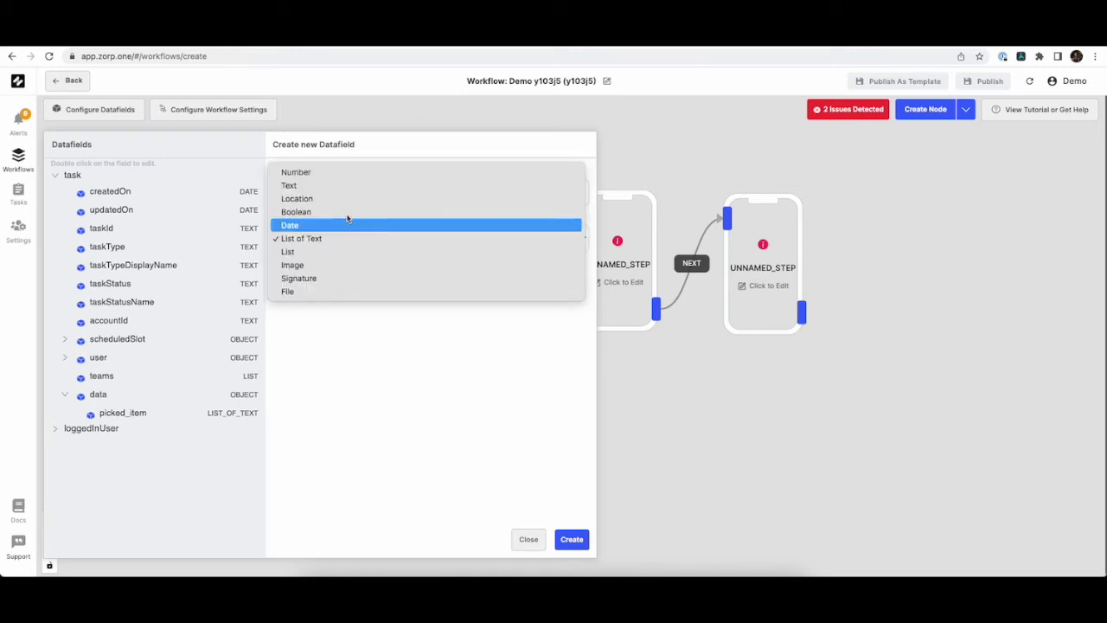
{"action": "left_click", "coordinate": [357, 184]}
{"action": "left_click", "coordinate": [280, 325]}
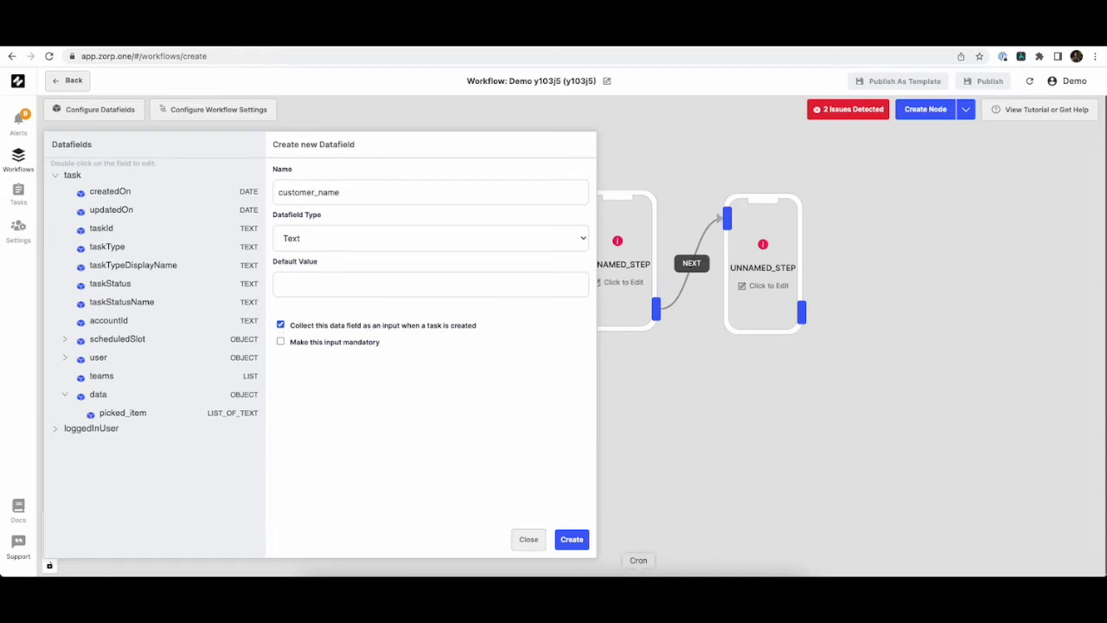
{"action": "key", "text": "Return"}
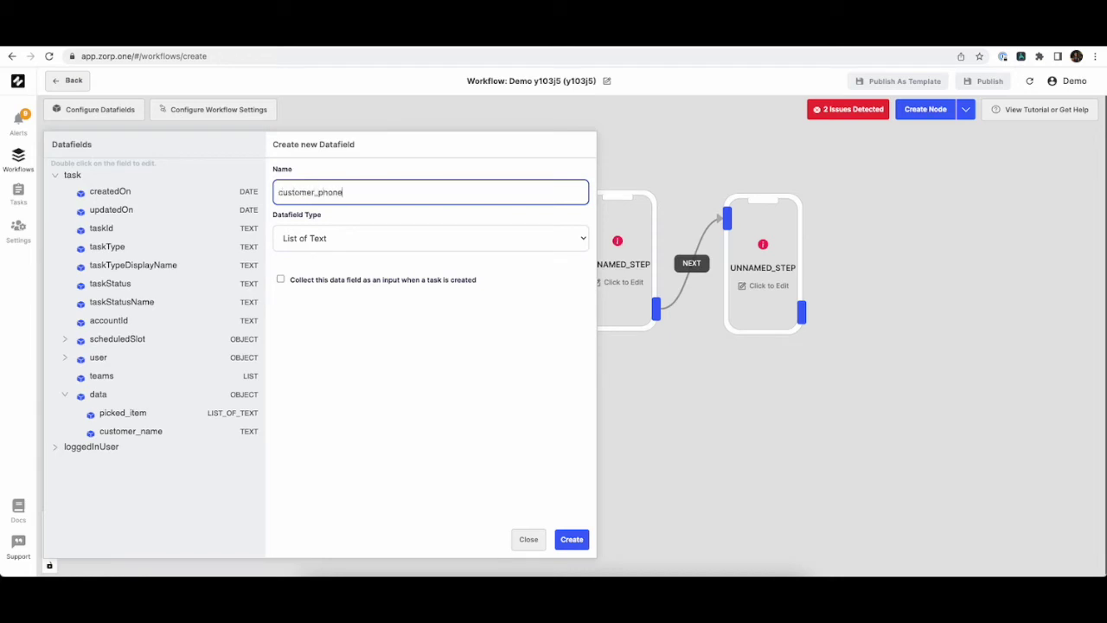
Create a Number data field customer_phone, collected as input at task creation.
{"action": "left_click", "coordinate": [343, 234]}
{"action": "left_click", "coordinate": [350, 171]}
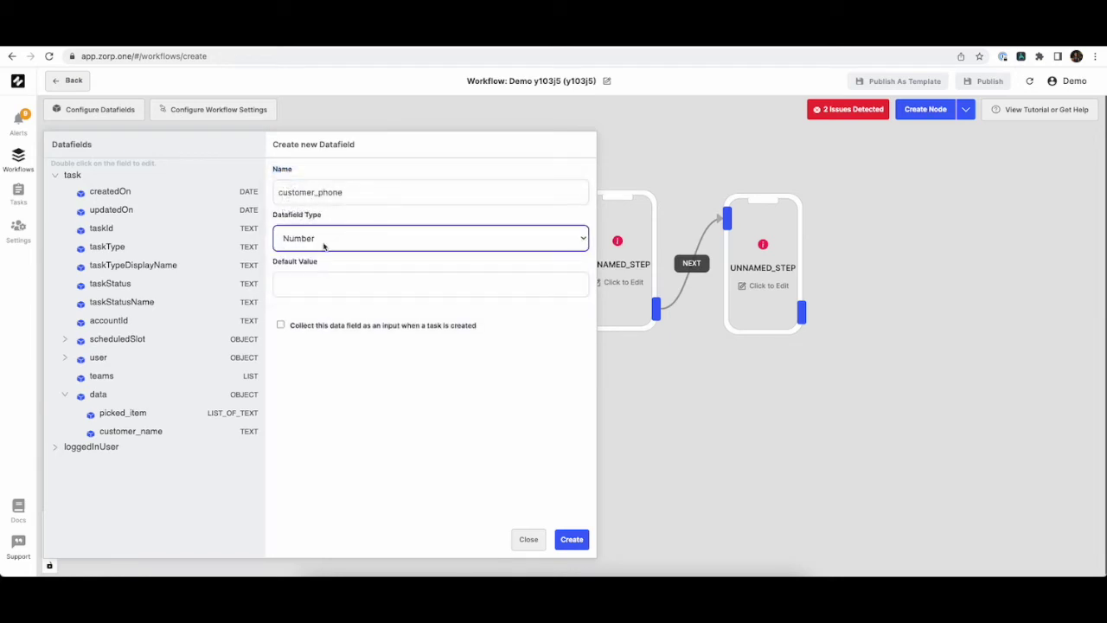
{"action": "left_click", "coordinate": [280, 324]}
{"action": "left_click", "coordinate": [572, 540]}
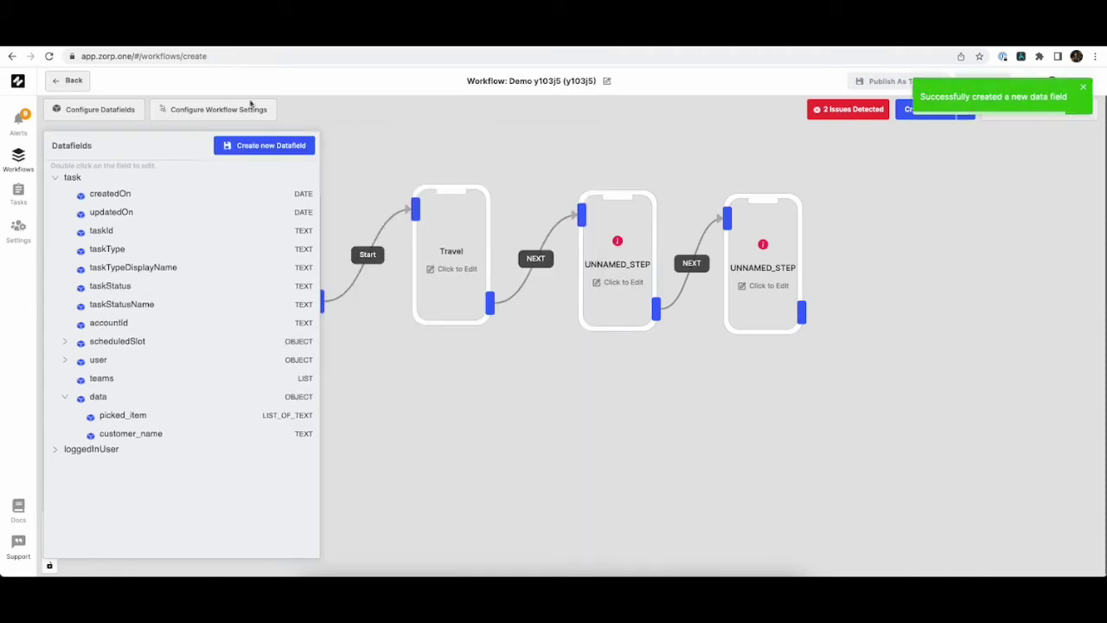
Create a Location data field customer_location, collected as input at task creation.
{"action": "left_click", "coordinate": [265, 144]}
{"action": "type", "text": "customer_location"}
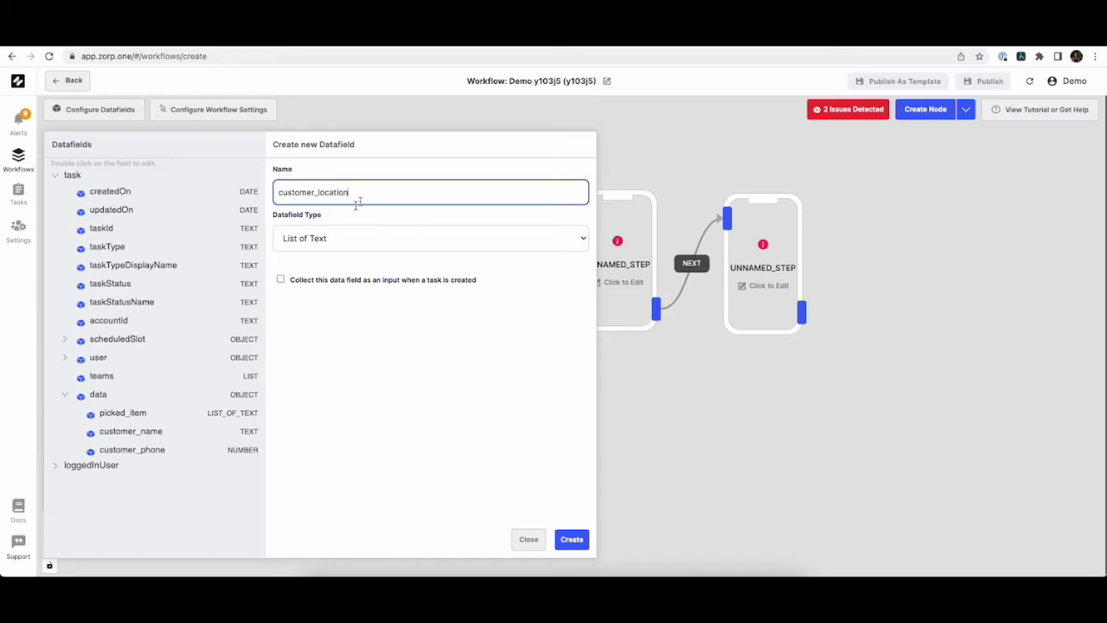
{"action": "left_click", "coordinate": [346, 239]}
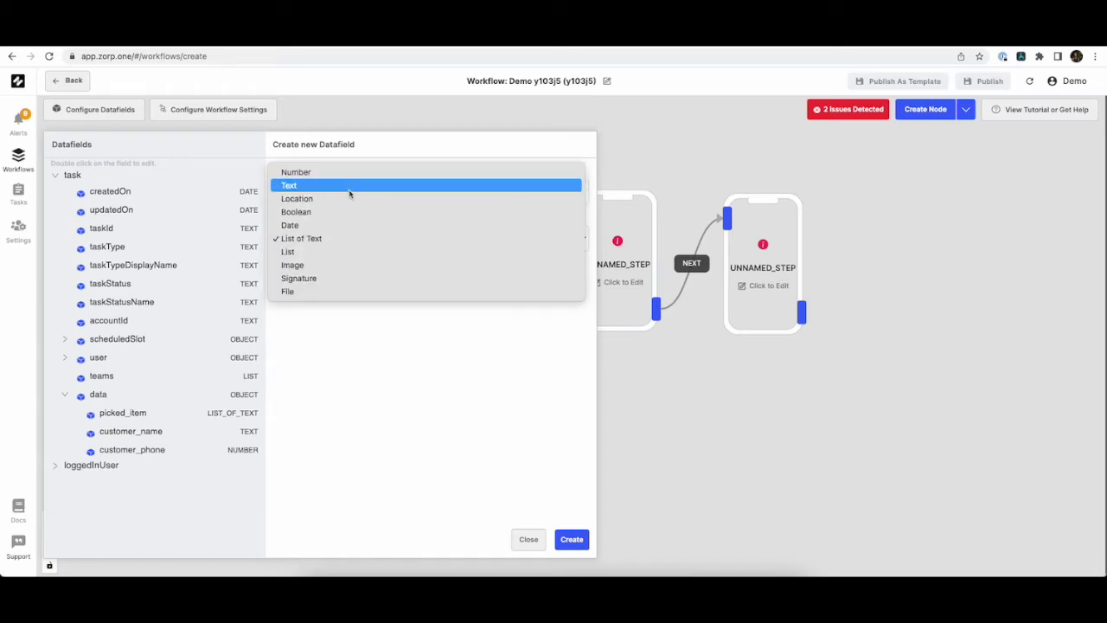
{"action": "left_click", "coordinate": [349, 198]}
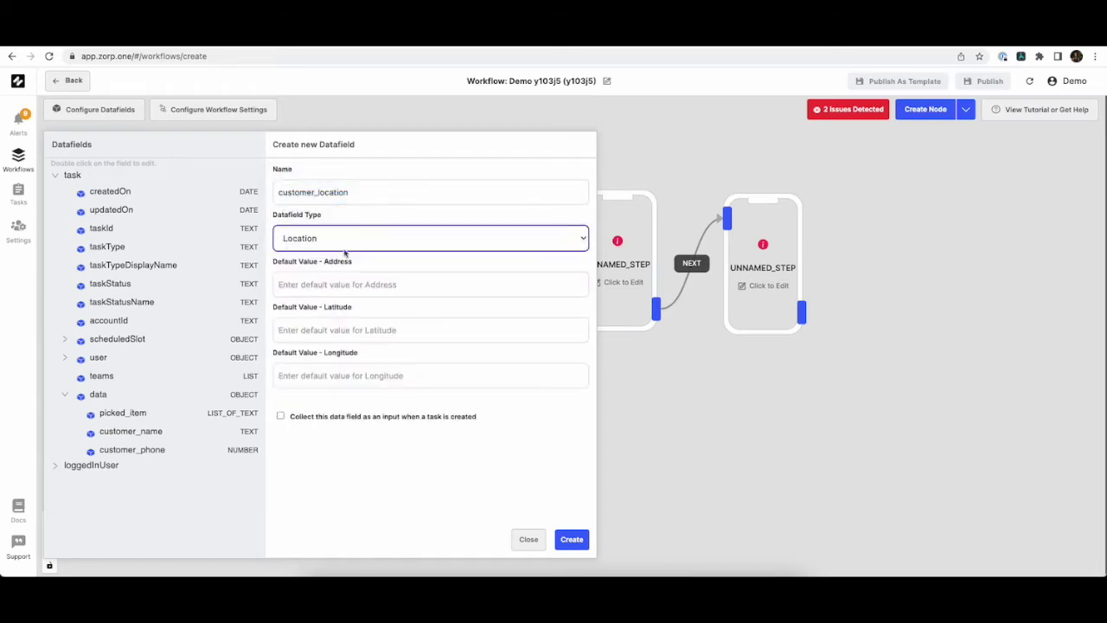
{"action": "left_click", "coordinate": [281, 415]}
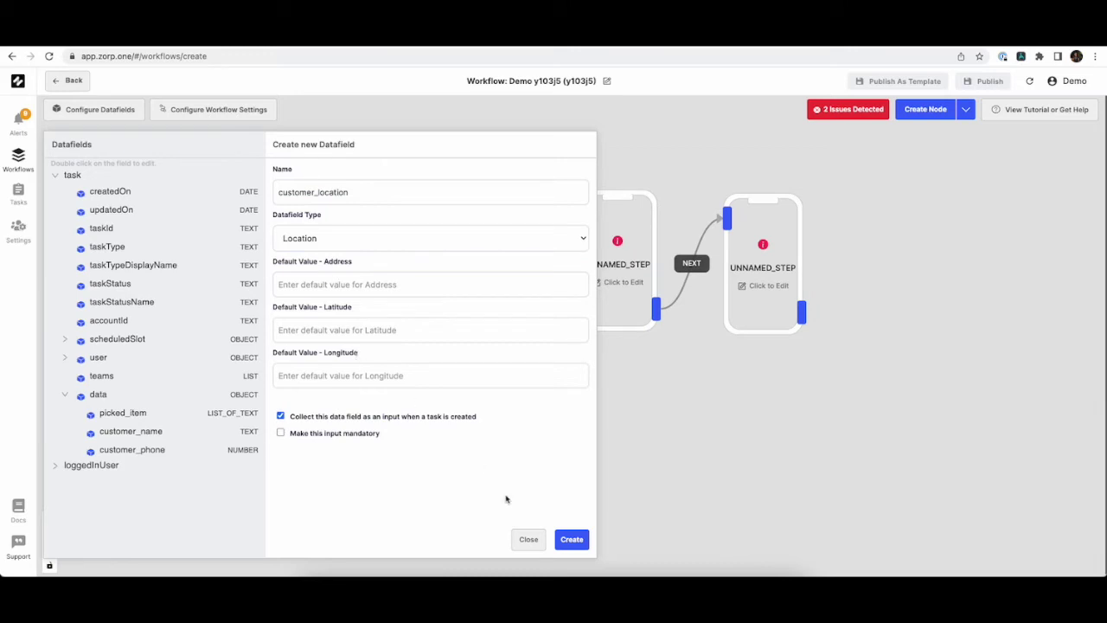
{"action": "left_click", "coordinate": [581, 547]}
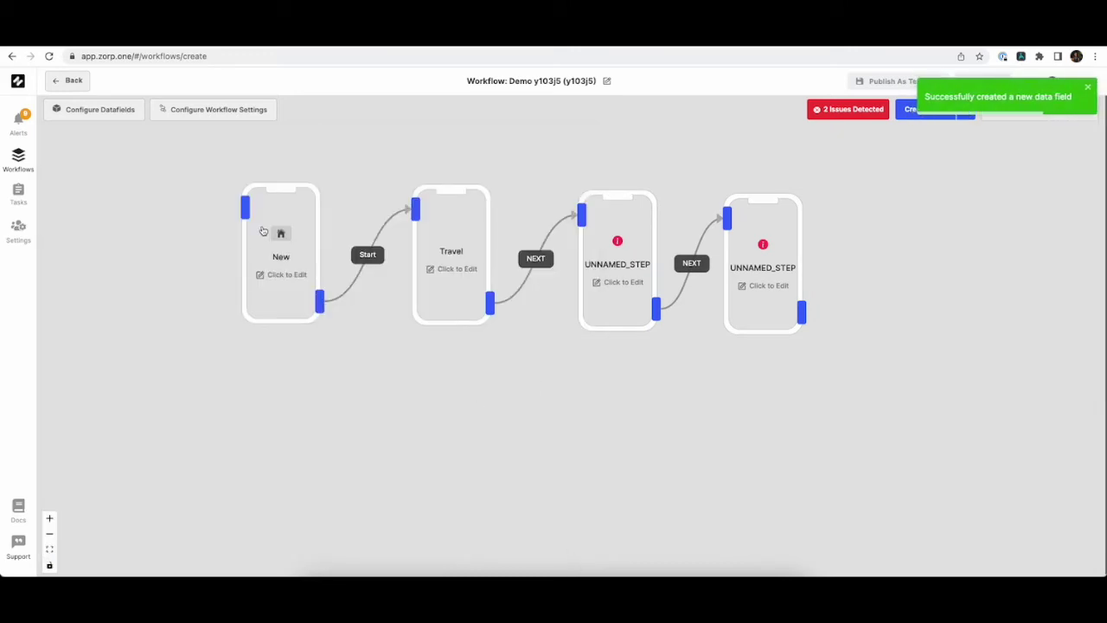
{"action": "left_click", "coordinate": [455, 259]}
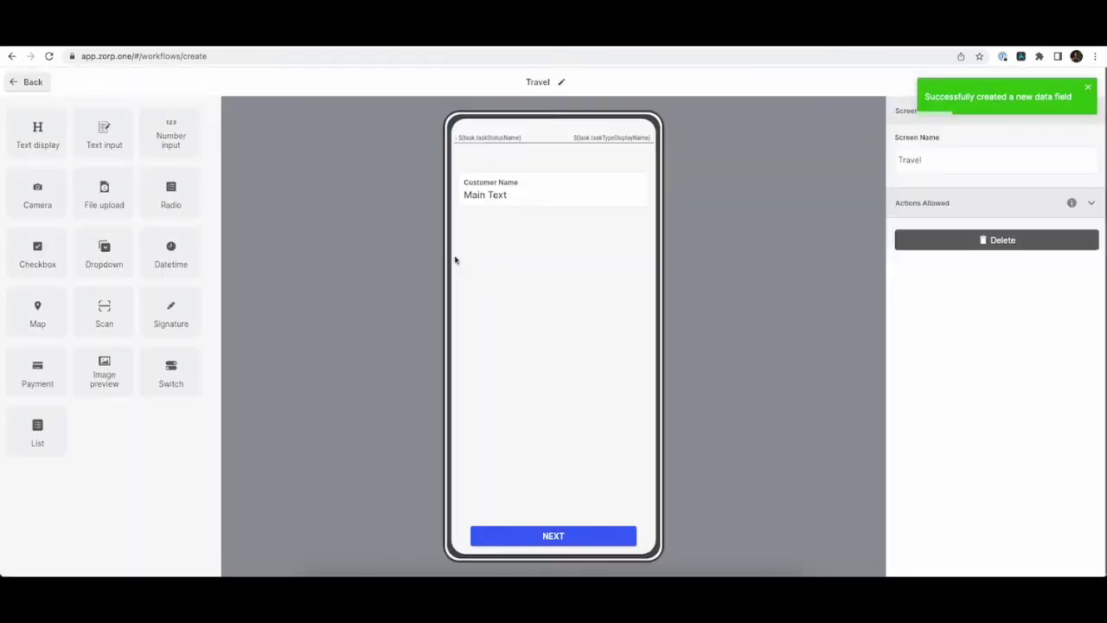
Bind the Customer Name text's main value to task.data.customer_name.
{"action": "left_click", "coordinate": [548, 201]}
{"action": "left_click", "coordinate": [978, 243]}
{"action": "key", "text": "ctrl+a"}
{"action": "key", "text": "BackSpace"}
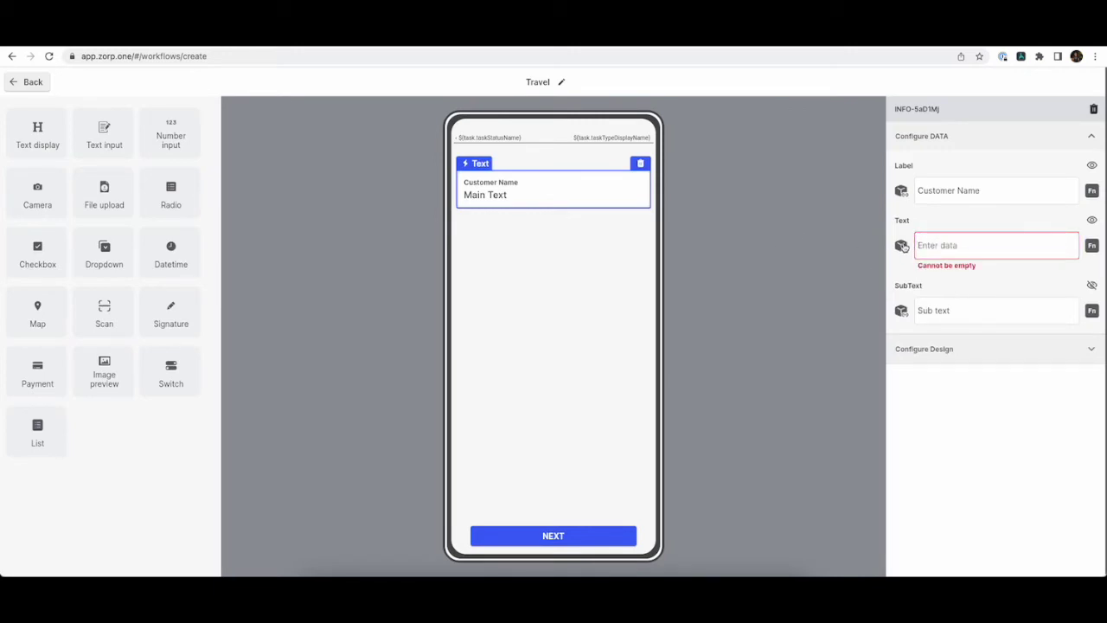
{"action": "left_click", "coordinate": [901, 246]}
{"action": "left_click", "coordinate": [615, 248]}
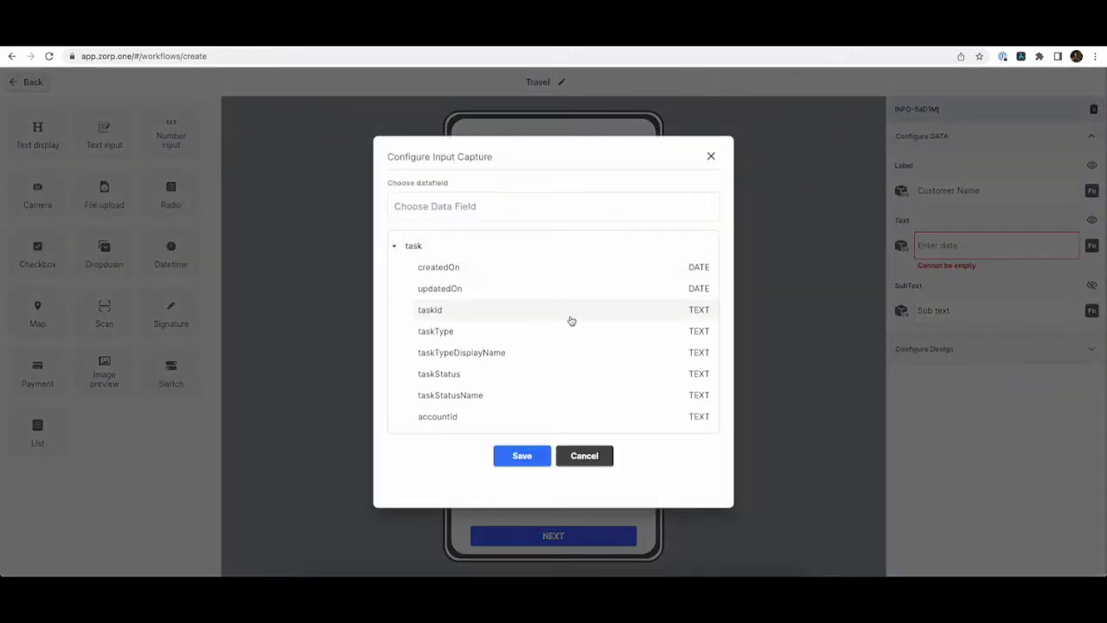
{"action": "scroll", "coordinate": [553, 337], "scroll_direction": "down", "scroll_amount": 5}
{"action": "left_click", "coordinate": [544, 360]}
{"action": "left_click", "coordinate": [522, 456]}
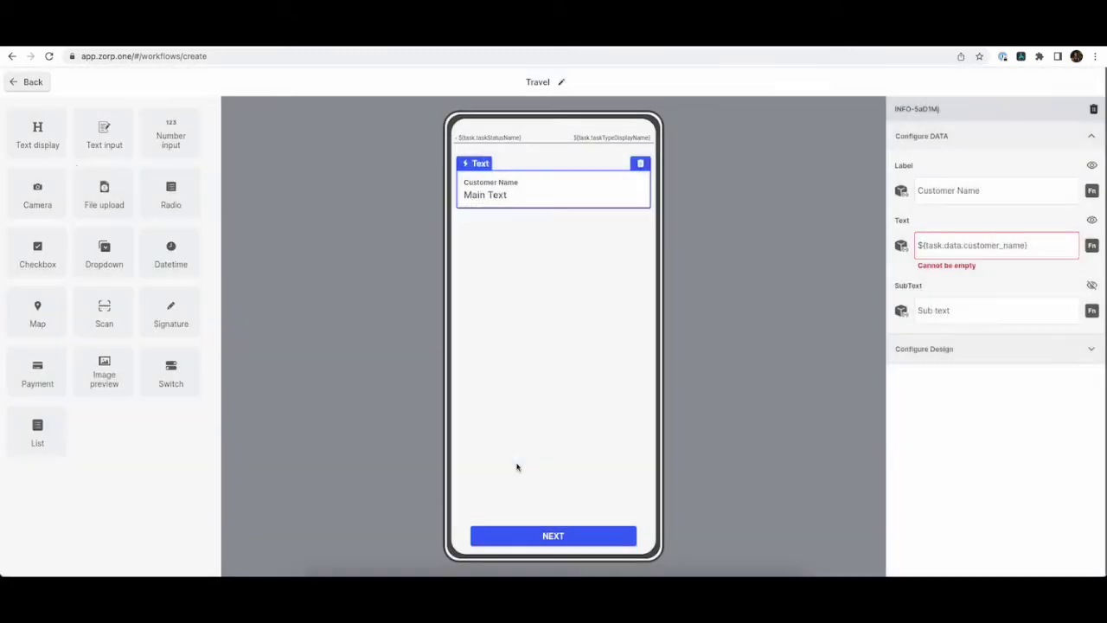
{"action": "left_click", "coordinate": [516, 465]}
Add a Customer Phone text block bound to task.data.customer_phone.
{"action": "left_click_drag", "start_coordinate": [50, 141], "coordinate": [573, 277]}
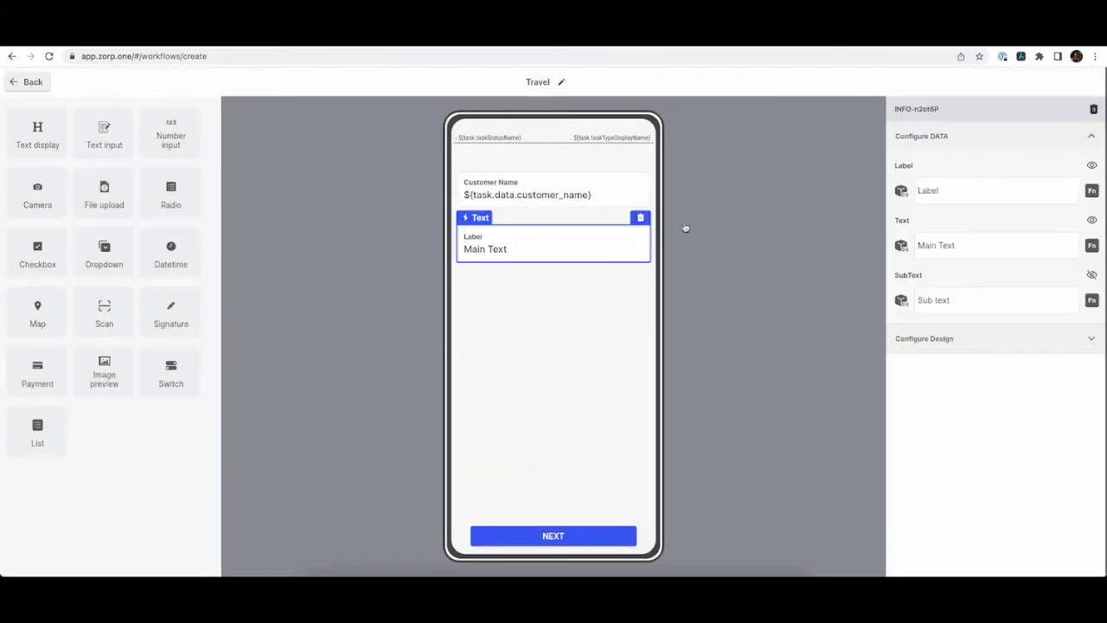
{"action": "left_click", "coordinate": [947, 190]}
{"action": "type", "text": "Customer F"}
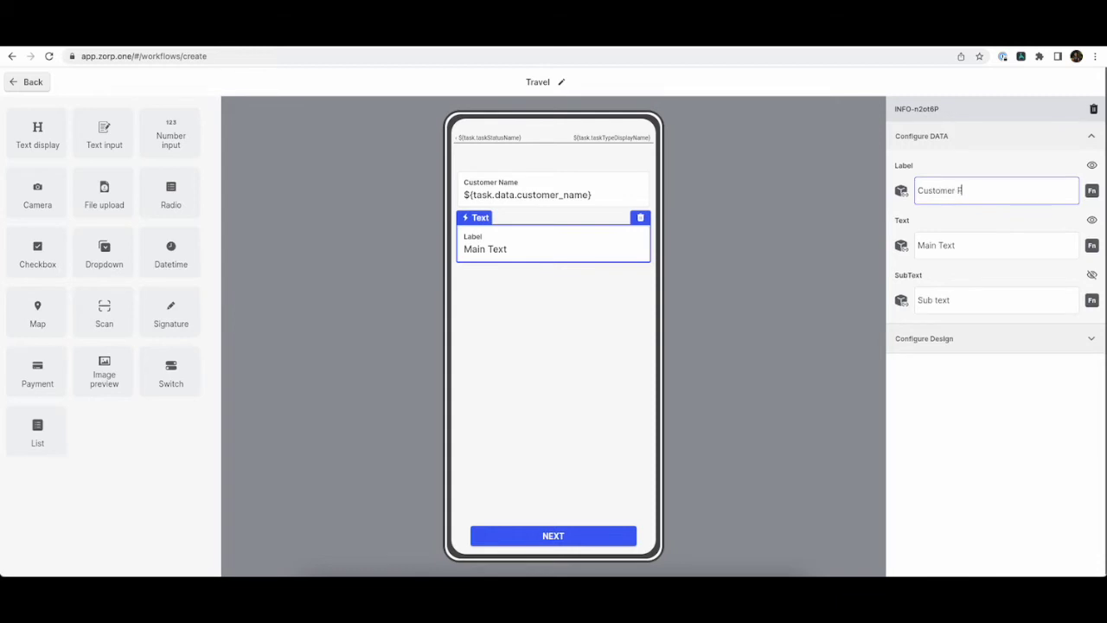
{"action": "type", "text": "hone"}
{"action": "left_click", "coordinate": [954, 245]}
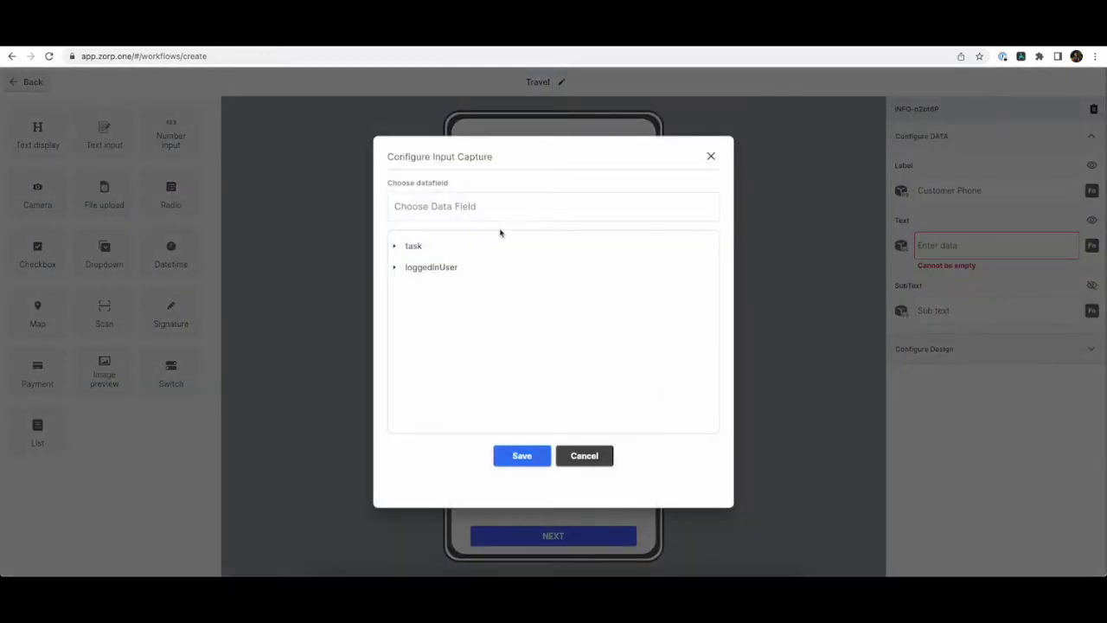
{"action": "left_click", "coordinate": [500, 245]}
{"action": "scroll", "coordinate": [501, 348], "scroll_direction": "down", "scroll_amount": 3}
{"action": "left_click", "coordinate": [466, 311]}
{"action": "left_click", "coordinate": [504, 354]}
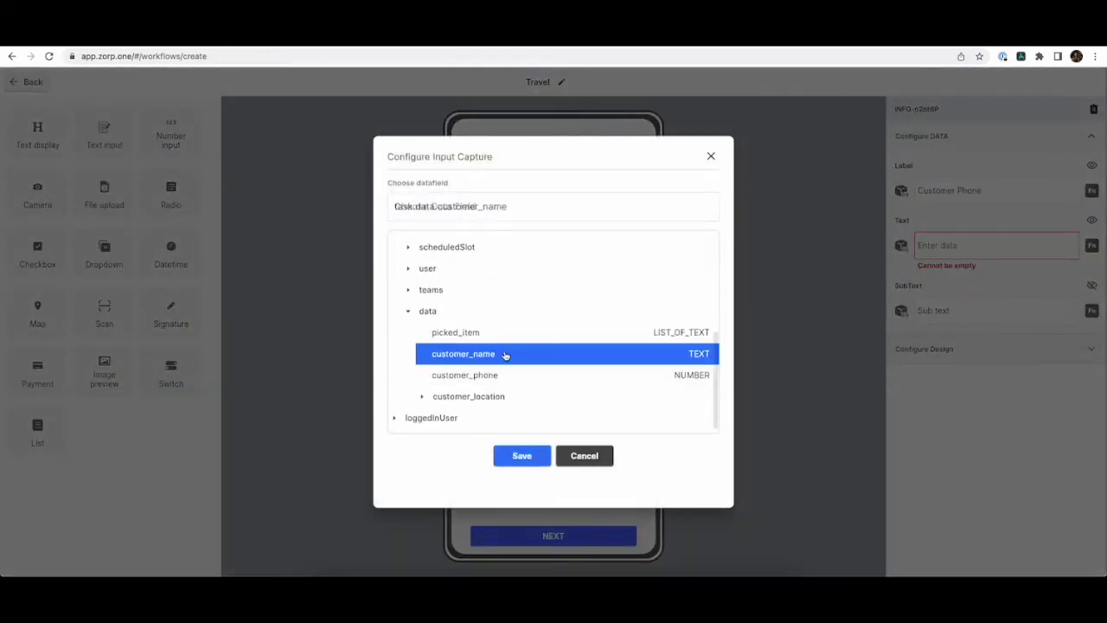
{"action": "left_click", "coordinate": [502, 374]}
{"action": "left_click", "coordinate": [506, 456]}
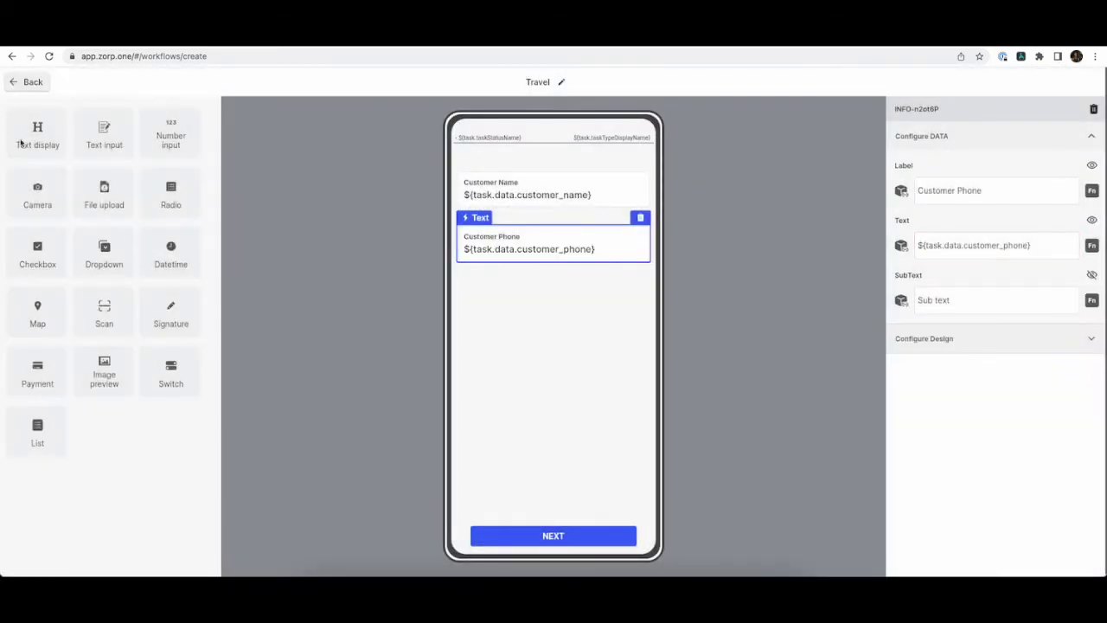
Add a Customer Address text bound to customer_location's address, with a map block below.
{"action": "left_click_drag", "start_coordinate": [24, 143], "coordinate": [556, 374]}
{"action": "left_click", "coordinate": [1029, 188]}
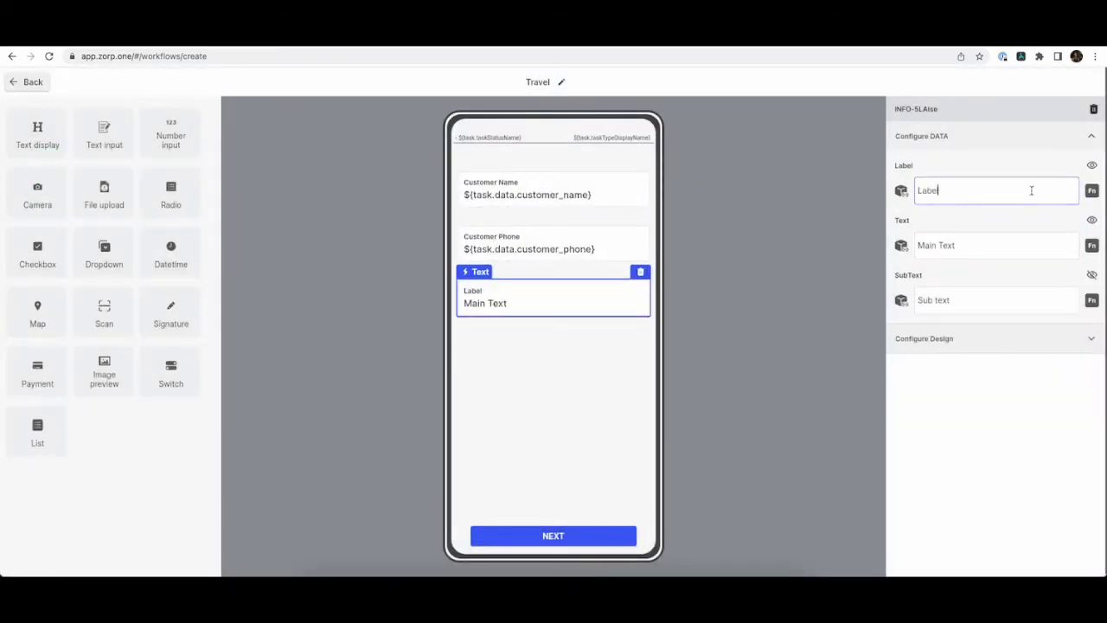
{"action": "type", "text": "Customer Address"}
{"action": "triple_click", "coordinate": [1030, 245]}
{"action": "key", "text": "BackSpace"}
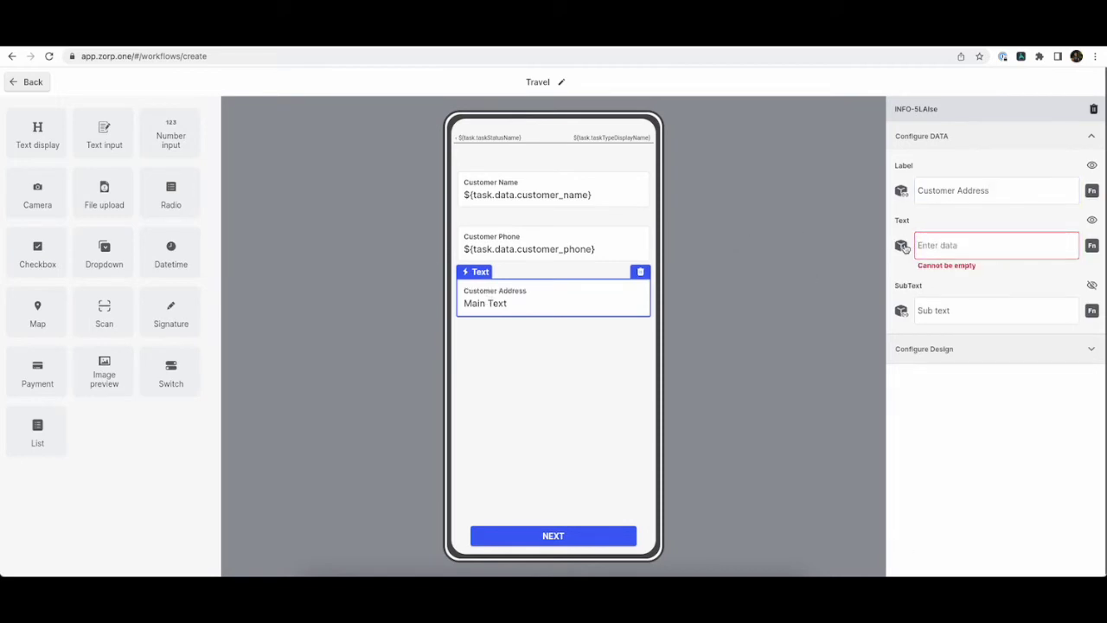
{"action": "left_click", "coordinate": [902, 245]}
{"action": "left_click", "coordinate": [493, 242]}
{"action": "scroll", "coordinate": [504, 343], "scroll_direction": "down", "scroll_amount": 5}
{"action": "left_click", "coordinate": [504, 344]}
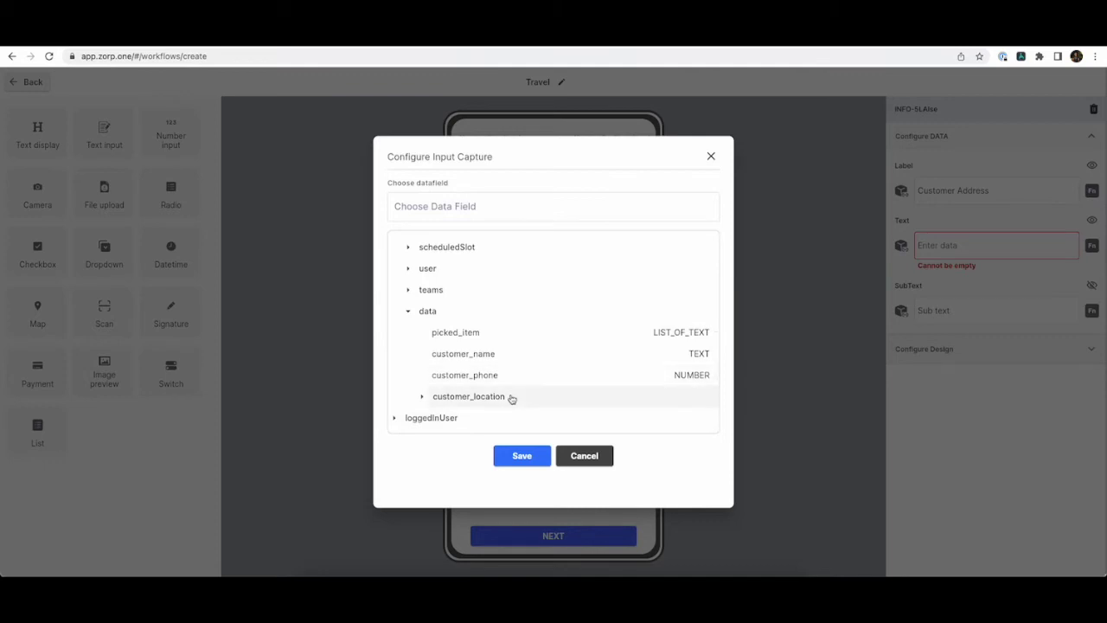
{"action": "left_click", "coordinate": [512, 398]}
{"action": "left_click", "coordinate": [511, 418]}
{"action": "left_click", "coordinate": [502, 458]}
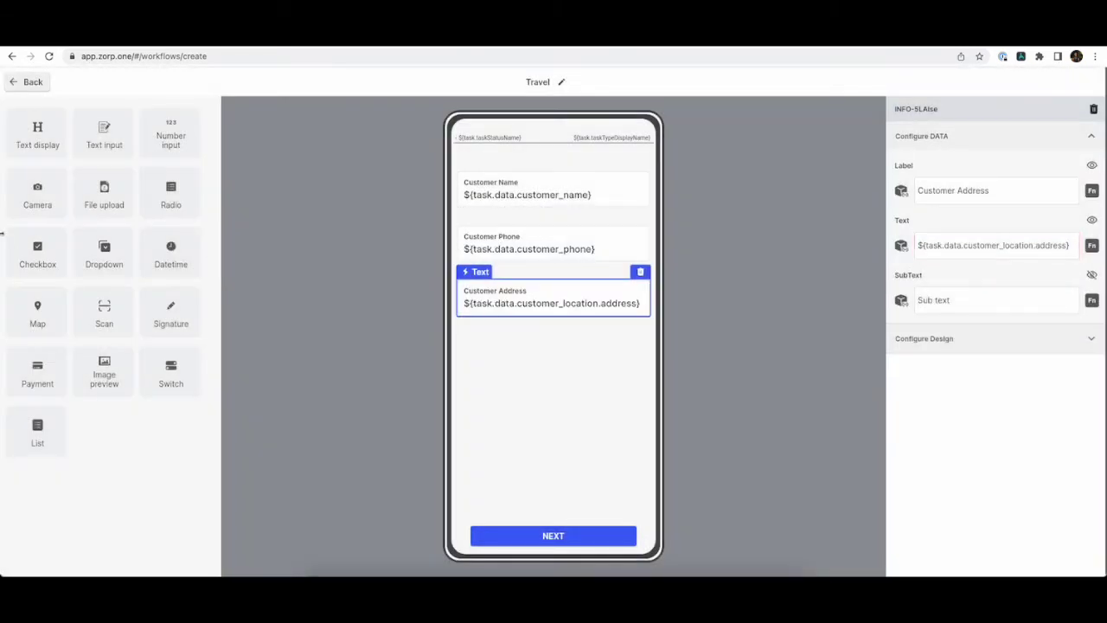
{"action": "left_click_drag", "start_coordinate": [36, 323], "coordinate": [571, 463]}
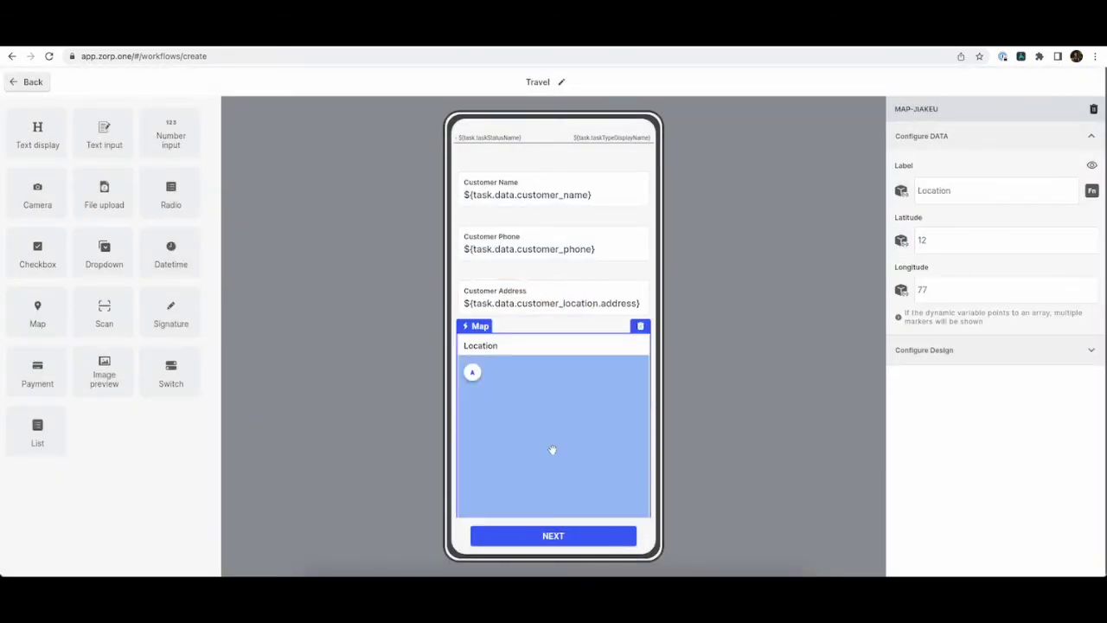
Label the map Customer Location and bind its Latitude to customer_location's latitude.
{"action": "left_click", "coordinate": [986, 191]}
{"action": "type", "text": "Customer"}
{"action": "left_click", "coordinate": [991, 240]}
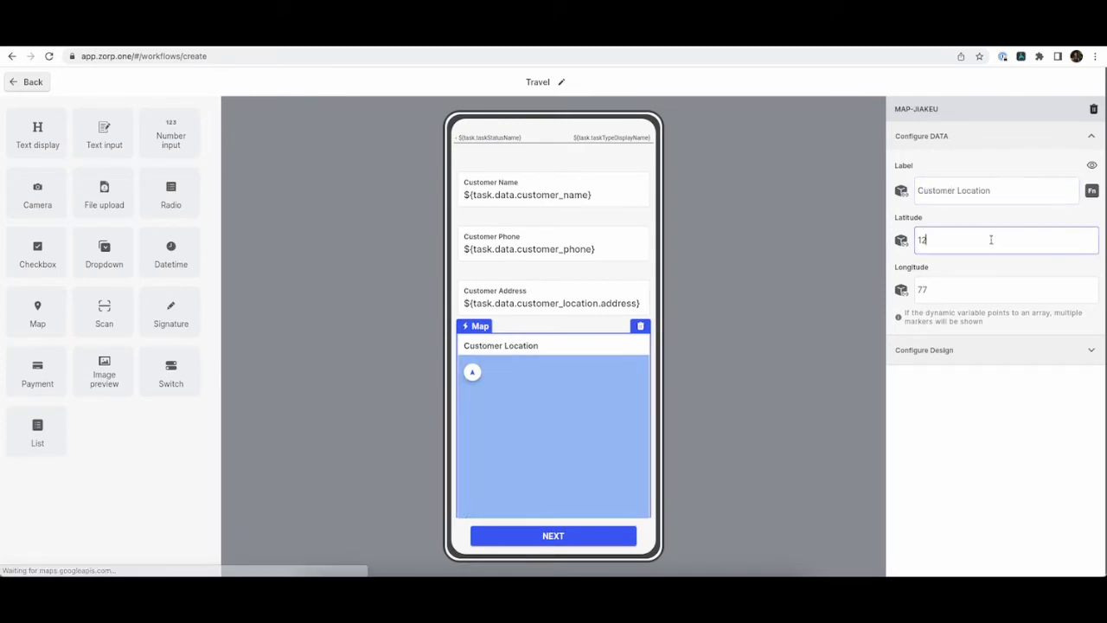
{"action": "key", "text": "BackSpace"}
{"action": "key", "text": "BackSpace"}
{"action": "left_click", "coordinate": [902, 239]}
{"action": "left_click", "coordinate": [514, 256]}
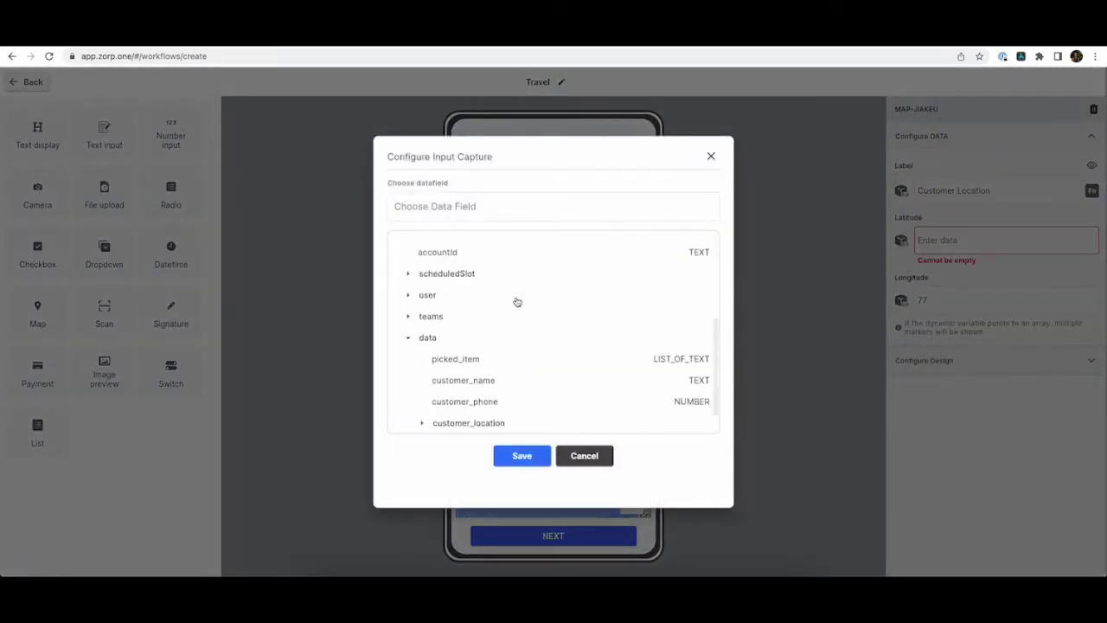
{"action": "scroll", "coordinate": [495, 396], "scroll_direction": "down", "scroll_amount": 1}
{"action": "left_click", "coordinate": [495, 396]}
{"action": "scroll", "coordinate": [494, 395], "scroll_direction": "down", "scroll_amount": 2}
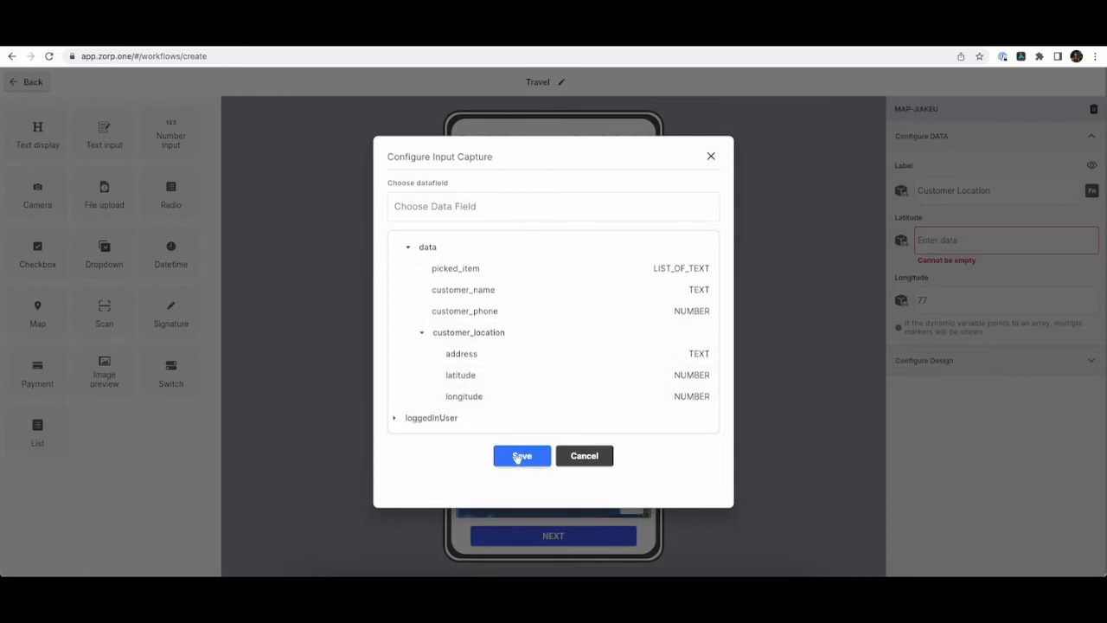
{"action": "left_click", "coordinate": [504, 375]}
{"action": "left_click", "coordinate": [521, 456]}
Bind the map's Longitude to customer_location's longitude instead of the fixed 77.
{"action": "left_click", "coordinate": [933, 291]}
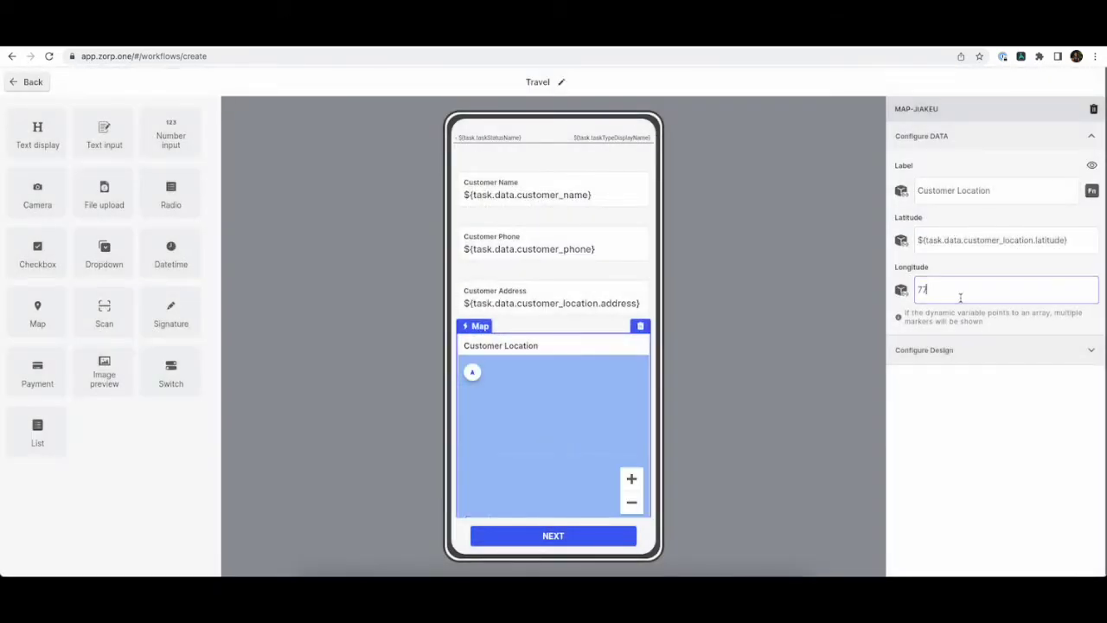
{"action": "key", "text": "BackSpace"}
{"action": "key", "text": "BackSpace"}
{"action": "left_click", "coordinate": [901, 290]}
{"action": "left_click", "coordinate": [519, 246]}
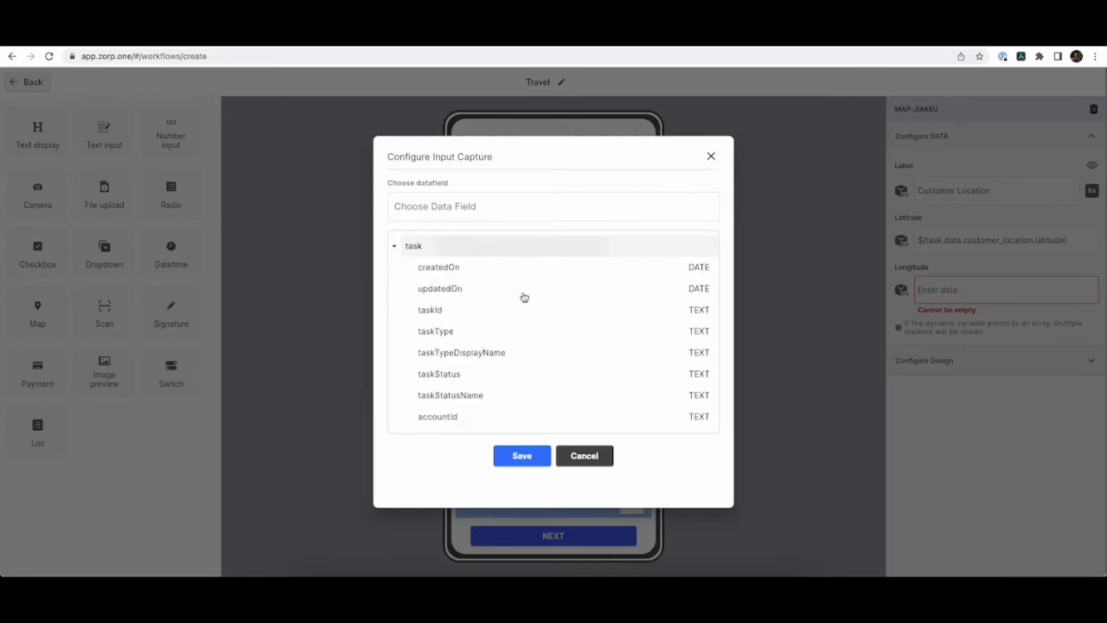
{"action": "scroll", "coordinate": [497, 406], "scroll_direction": "down", "scroll_amount": 5}
{"action": "left_click", "coordinate": [519, 396]}
{"action": "scroll", "coordinate": [516, 395], "scroll_direction": "down", "scroll_amount": 2}
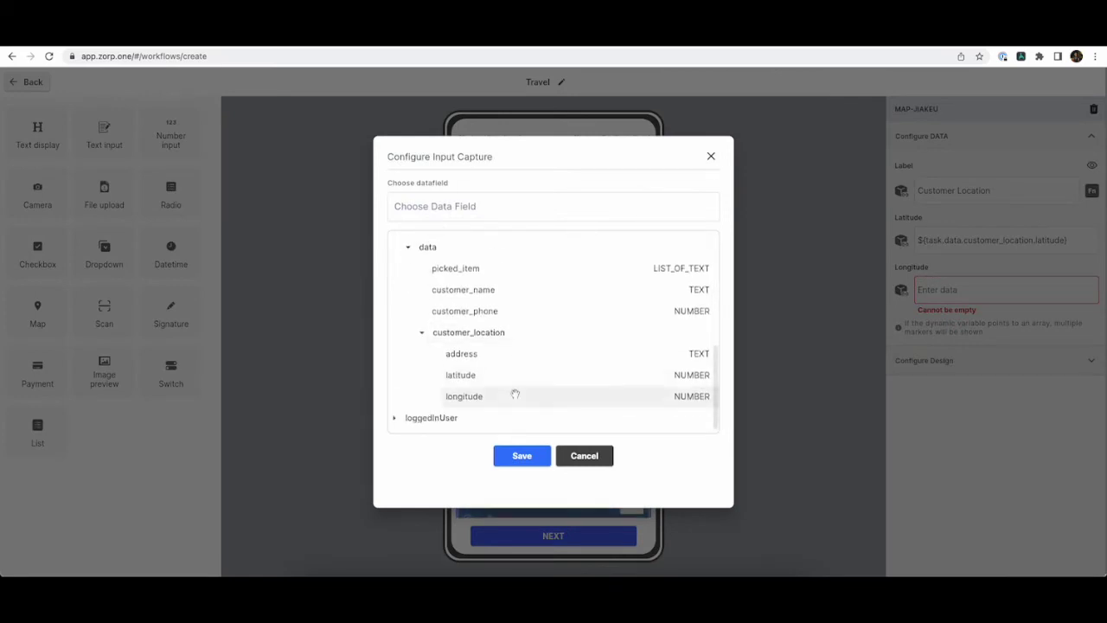
{"action": "left_click", "coordinate": [513, 396]}
{"action": "left_click", "coordinate": [522, 456]}
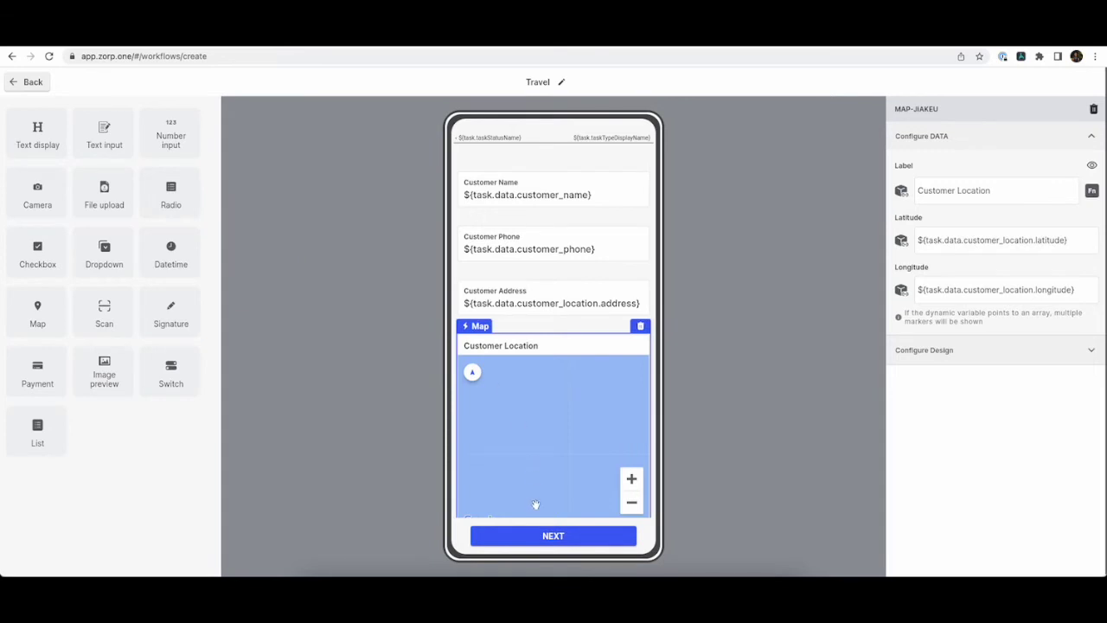
{"action": "left_click", "coordinate": [31, 83]}
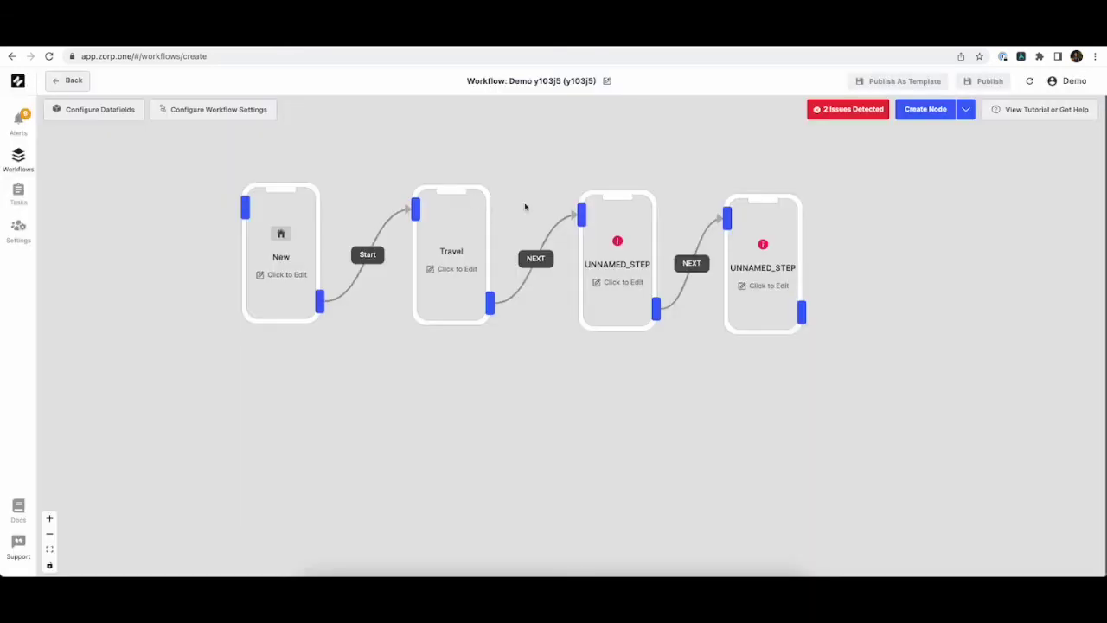
Rename the NEXT transition leaving Travel to 'Deliver'.
{"action": "left_click", "coordinate": [535, 258]}
{"action": "left_click", "coordinate": [975, 126]}
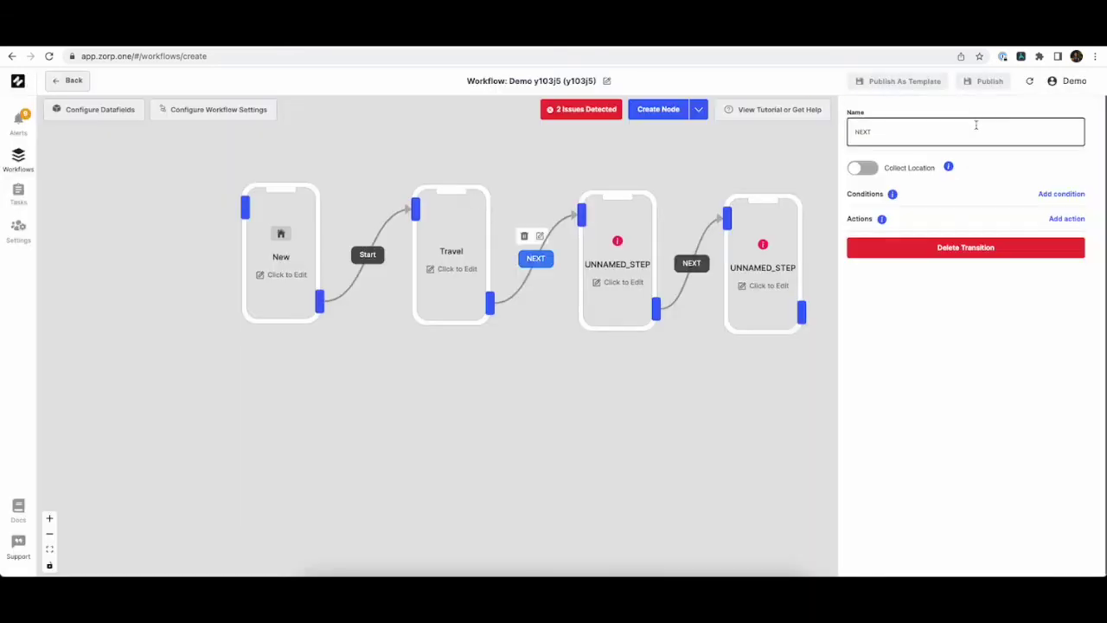
{"action": "key", "text": "ctrl+a"}
{"action": "type", "text": "Deliver"}
{"action": "left_click", "coordinate": [694, 386]}
Open the third step's screen and clear its UNNAMED_STEP screen name.
{"action": "left_click", "coordinate": [615, 294]}
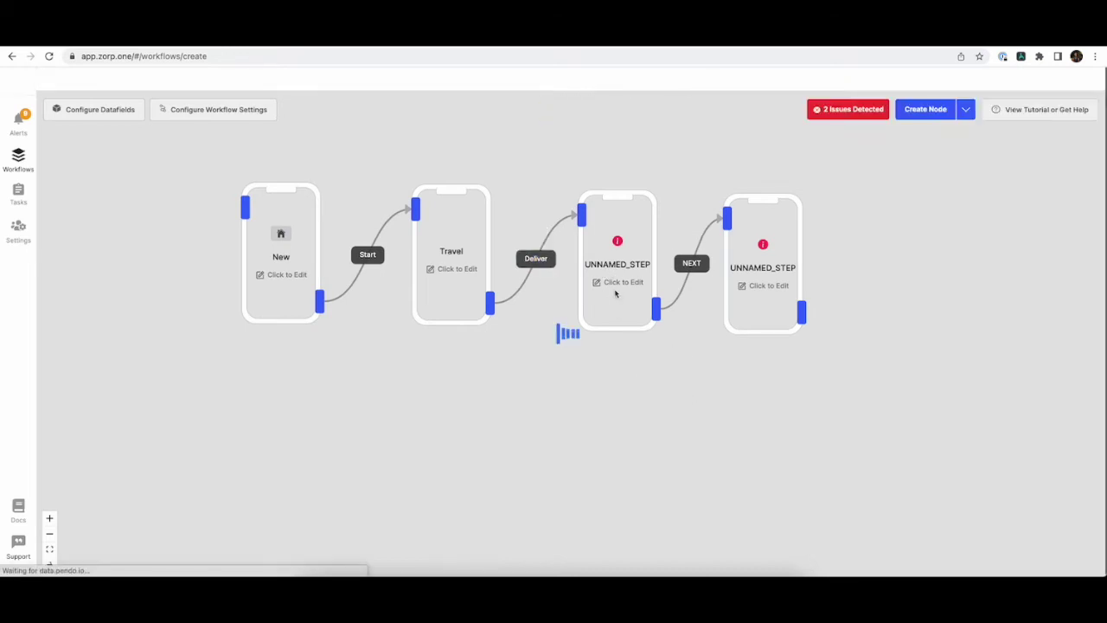
{"action": "left_click", "coordinate": [1016, 156]}
{"action": "key", "text": "ctrl+a"}
{"action": "key", "text": "BackSpace"}
Name the screen 'Delivery' and add a text block labelled 'Picked up items'.
{"action": "type", "text": "Del"}
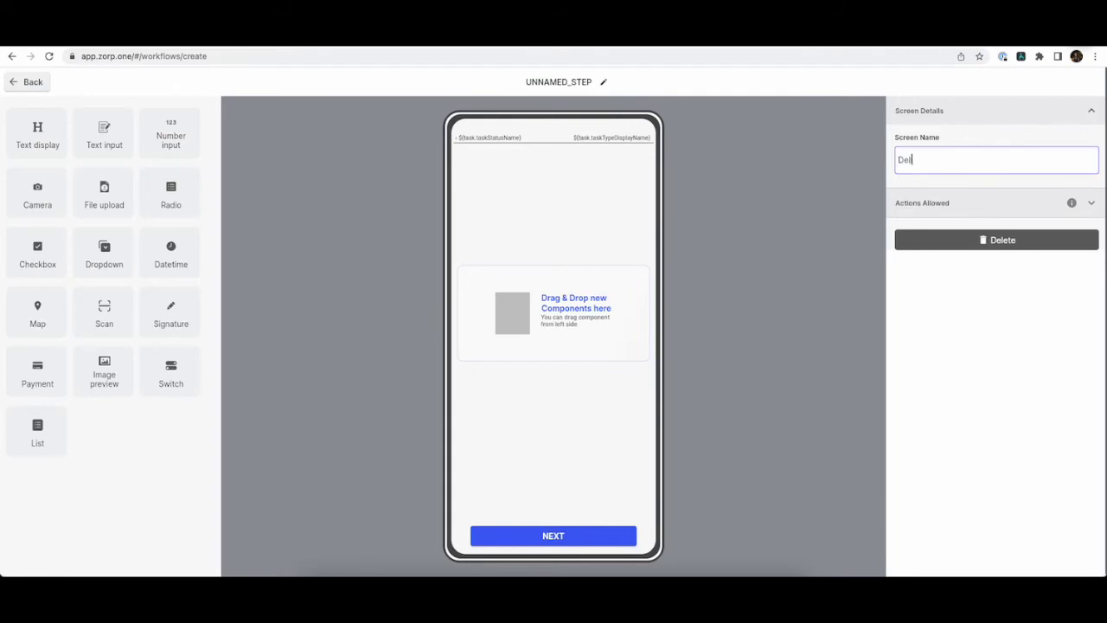
{"action": "type", "text": "ivery"}
{"action": "left_click", "coordinate": [681, 263]}
{"action": "left_click_drag", "start_coordinate": [28, 137], "coordinate": [472, 222]}
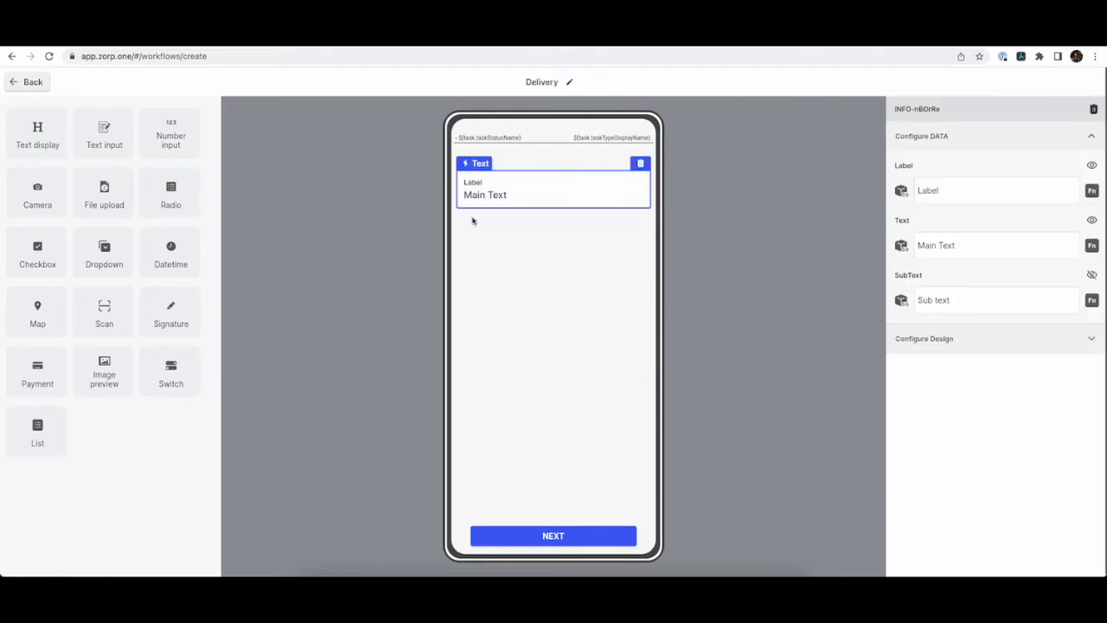
{"action": "left_click", "coordinate": [1006, 183]}
{"action": "key", "text": "BackSpace"}
{"action": "key", "text": "BackSpace"}
{"action": "key", "text": "BackSpace"}
{"action": "key", "text": "BackSpace"}
{"action": "key", "text": "BackSpace"}
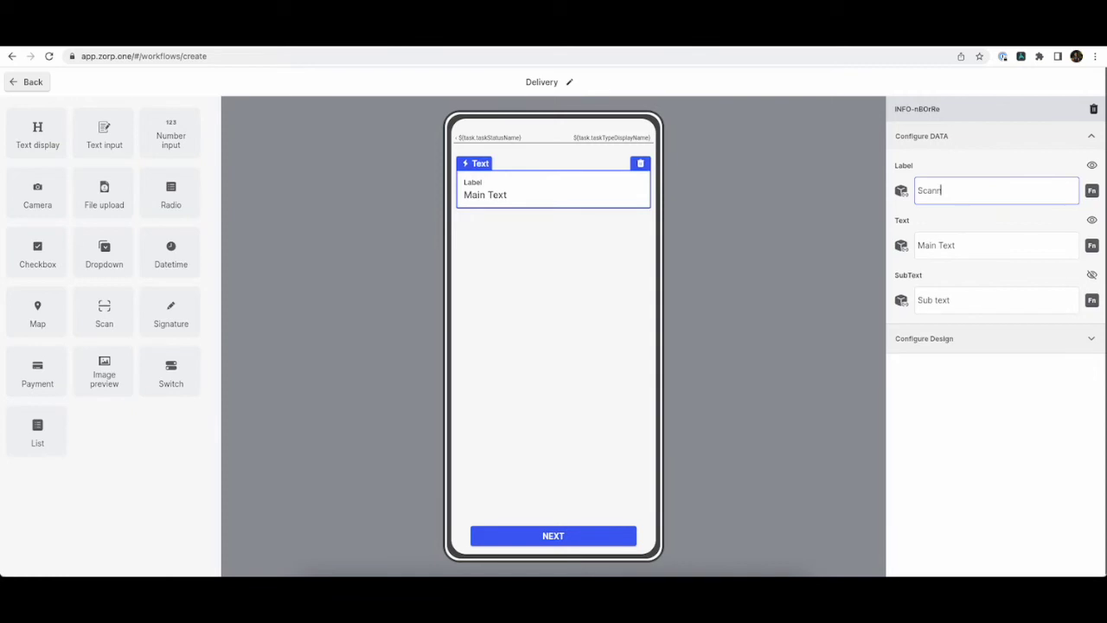
{"action": "type", "text": "Picked up items"}
{"action": "key", "text": "BackSpace"}
Bind the text block's main text to task.data.picked_item.
{"action": "left_click", "coordinate": [963, 243]}
{"action": "key", "text": "BackSpace"}
{"action": "key", "text": "BackSpace"}
{"action": "key", "text": "BackSpace"}
{"action": "key", "text": "BackSpace"}
{"action": "key", "text": "BackSpace"}
{"action": "key", "text": "BackSpace"}
{"action": "key", "text": "BackSpace"}
{"action": "key", "text": "BackSpace"}
{"action": "key", "text": "BackSpace"}
{"action": "left_click", "coordinate": [902, 245]}
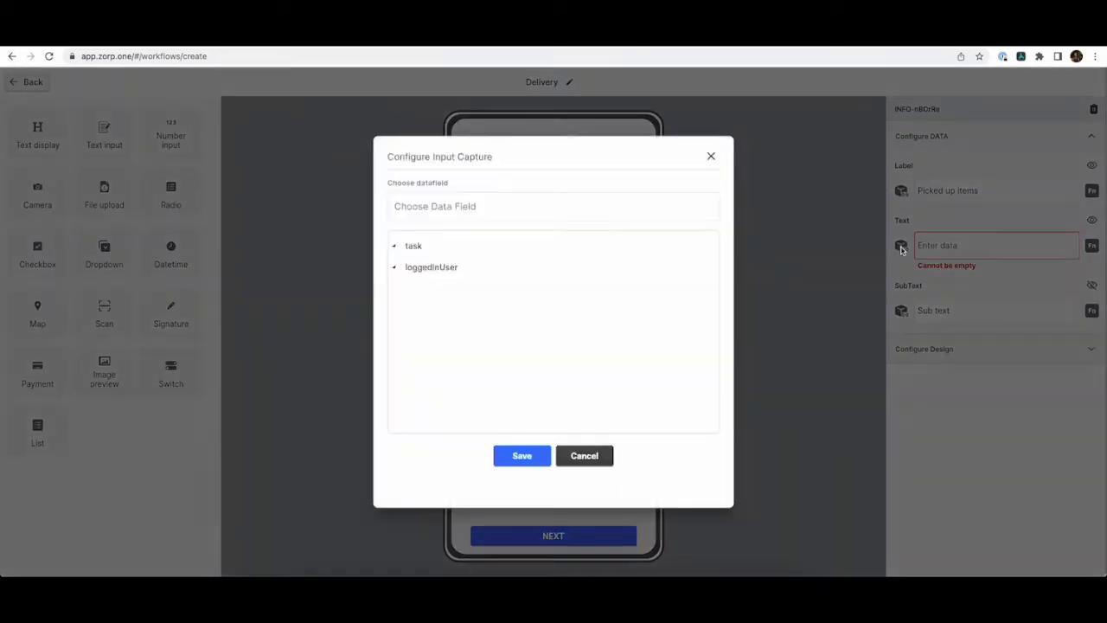
{"action": "left_click", "coordinate": [484, 245]}
{"action": "scroll", "coordinate": [499, 328], "scroll_direction": "down", "scroll_amount": 5}
{"action": "left_click", "coordinate": [484, 310]}
{"action": "left_click", "coordinate": [513, 339]}
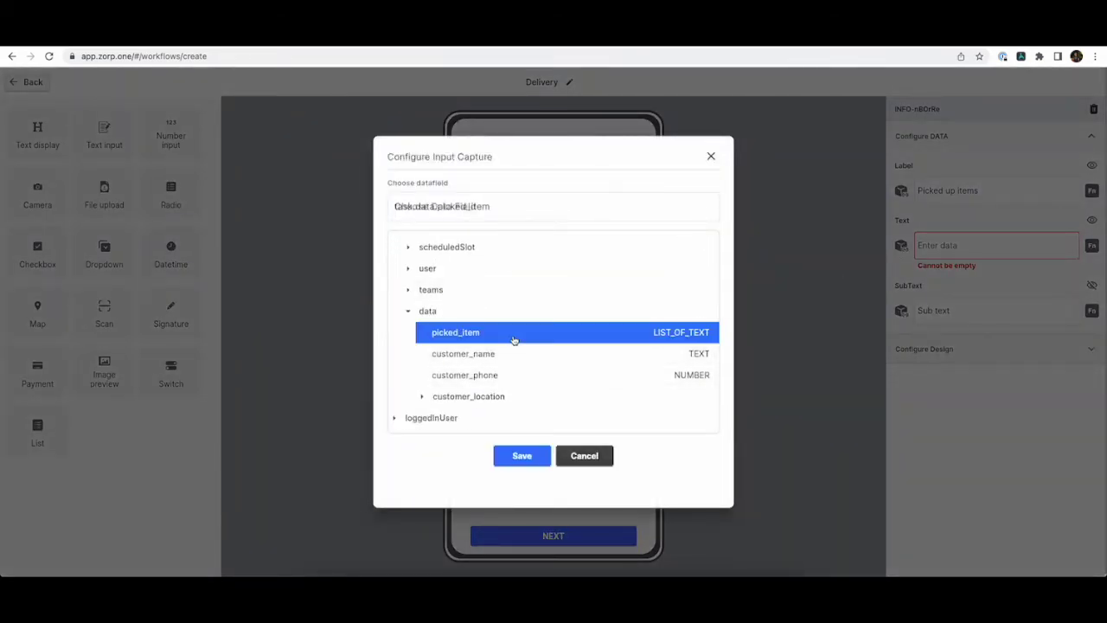
{"action": "left_click", "coordinate": [522, 455]}
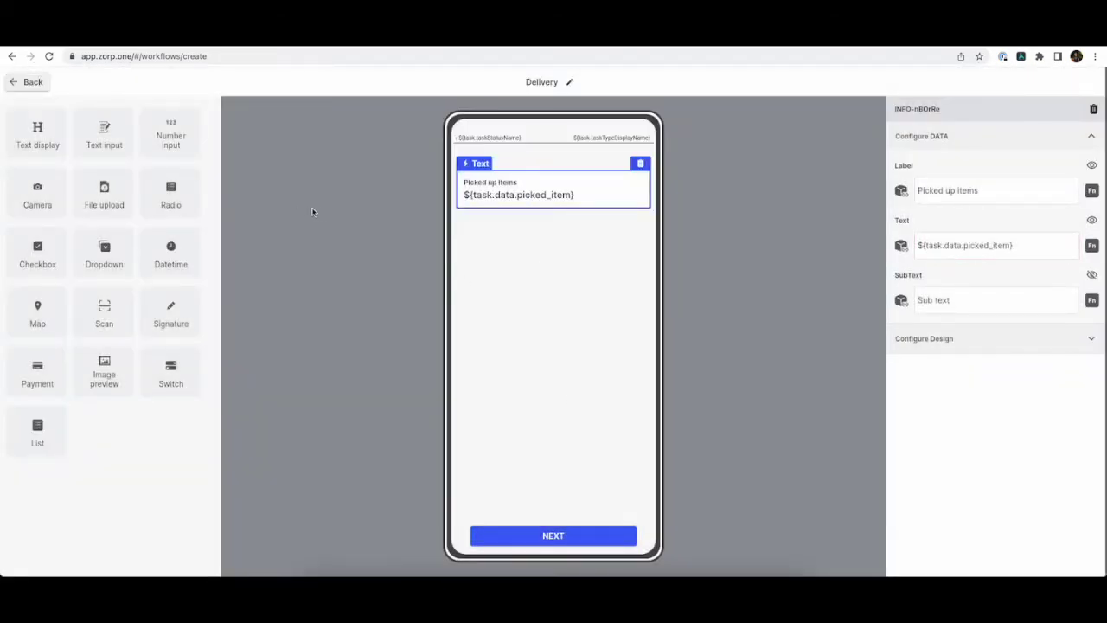
{"action": "left_click_drag", "start_coordinate": [37, 215], "coordinate": [605, 275]}
Label the camera block 'Proof of delivery'.
{"action": "left_click", "coordinate": [993, 192]}
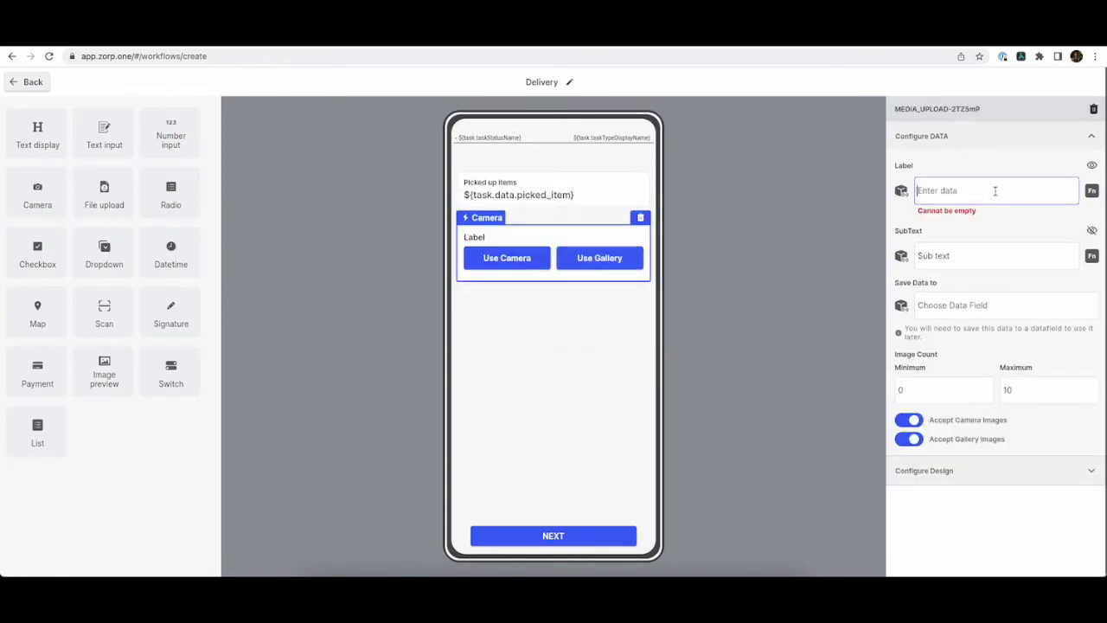
{"action": "type", "text": "Prod"}
{"action": "type", "text": "f of delivery"}
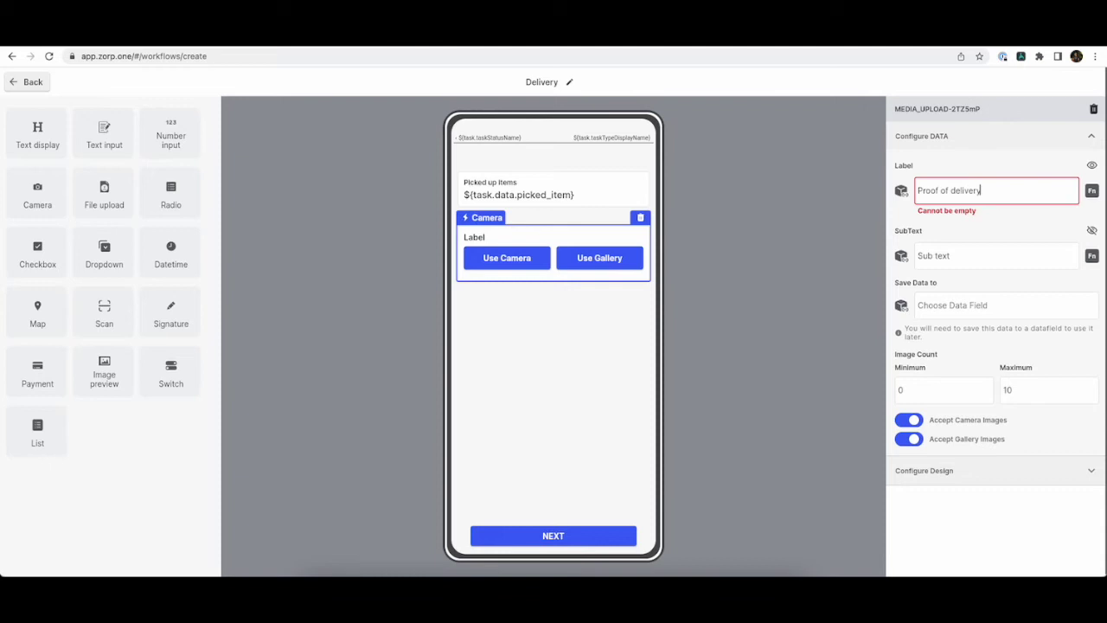
{"action": "left_click", "coordinate": [960, 318]}
Save the photos to a new delivery_images data field and disallow gallery images.
{"action": "left_click", "coordinate": [969, 300]}
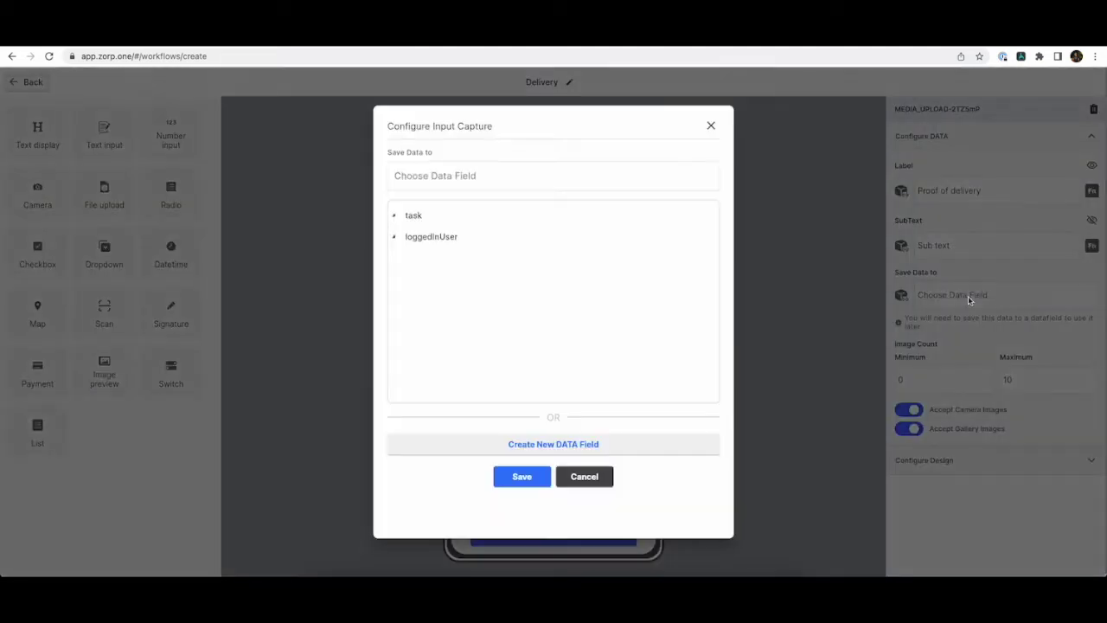
{"action": "left_click", "coordinate": [530, 444]}
{"action": "left_click", "coordinate": [533, 192]}
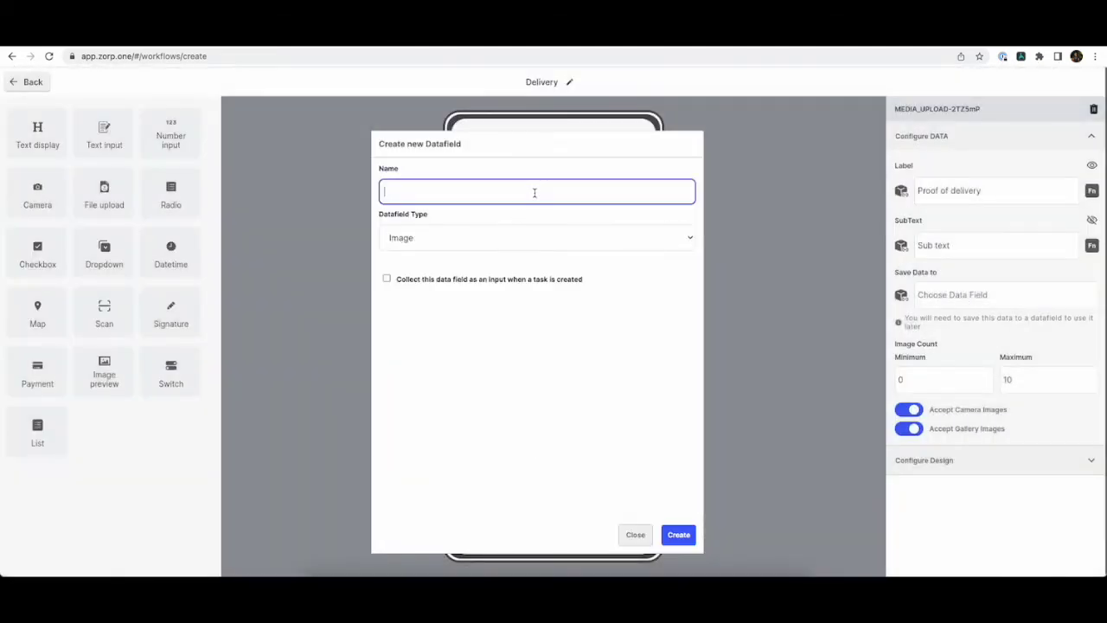
{"action": "type", "text": "delivery_images"}
{"action": "left_click", "coordinate": [679, 533]}
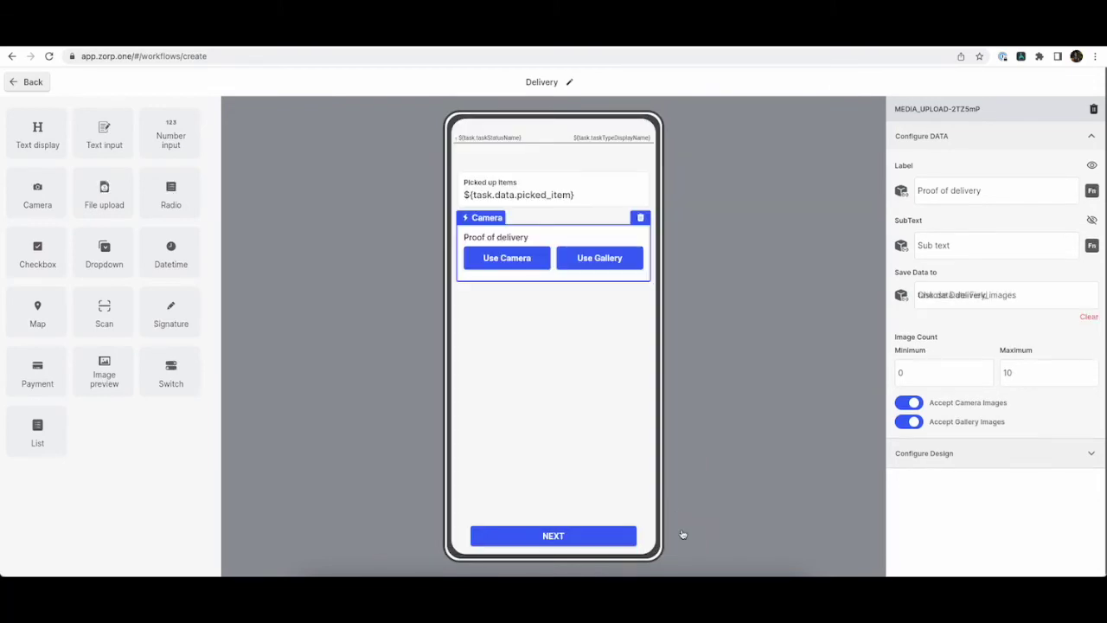
{"action": "left_click", "coordinate": [908, 422]}
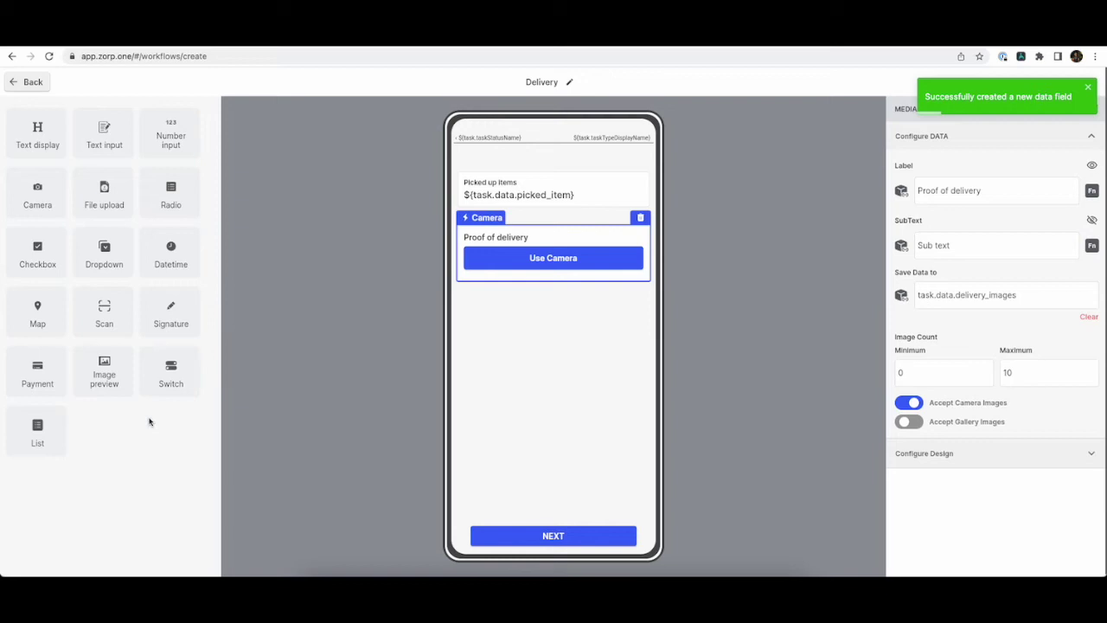
{"action": "left_click_drag", "start_coordinate": [37, 385], "coordinate": [537, 388]}
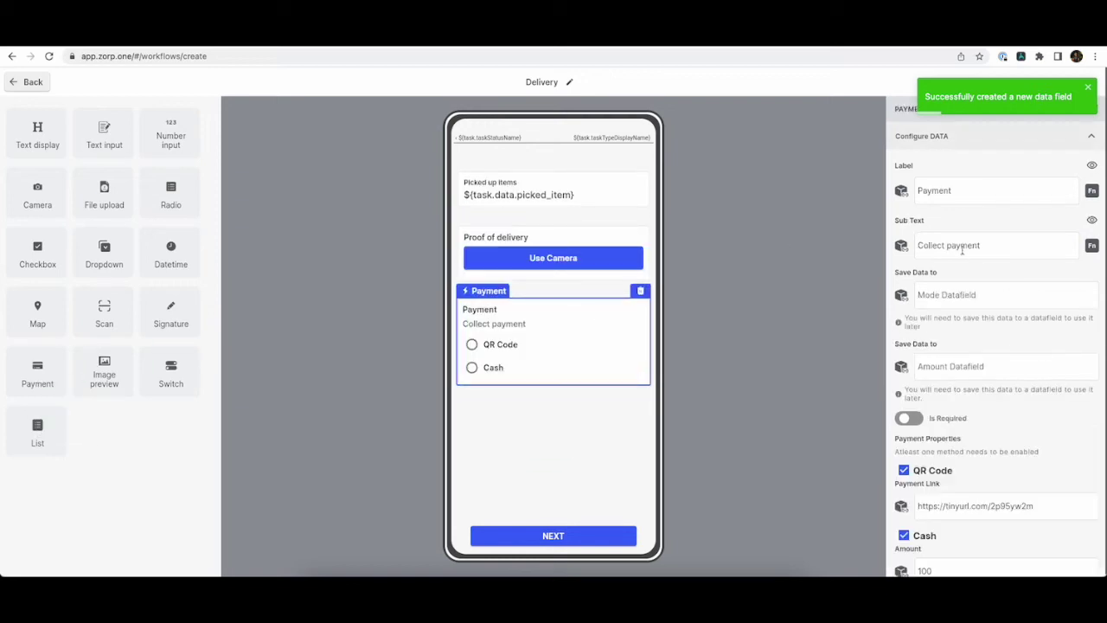
Hide the Payment block's Collect payment sub text and remove Cash as a payment option.
{"action": "scroll", "coordinate": [961, 250], "scroll_direction": "down", "scroll_amount": 1}
{"action": "left_click", "coordinate": [1092, 186]}
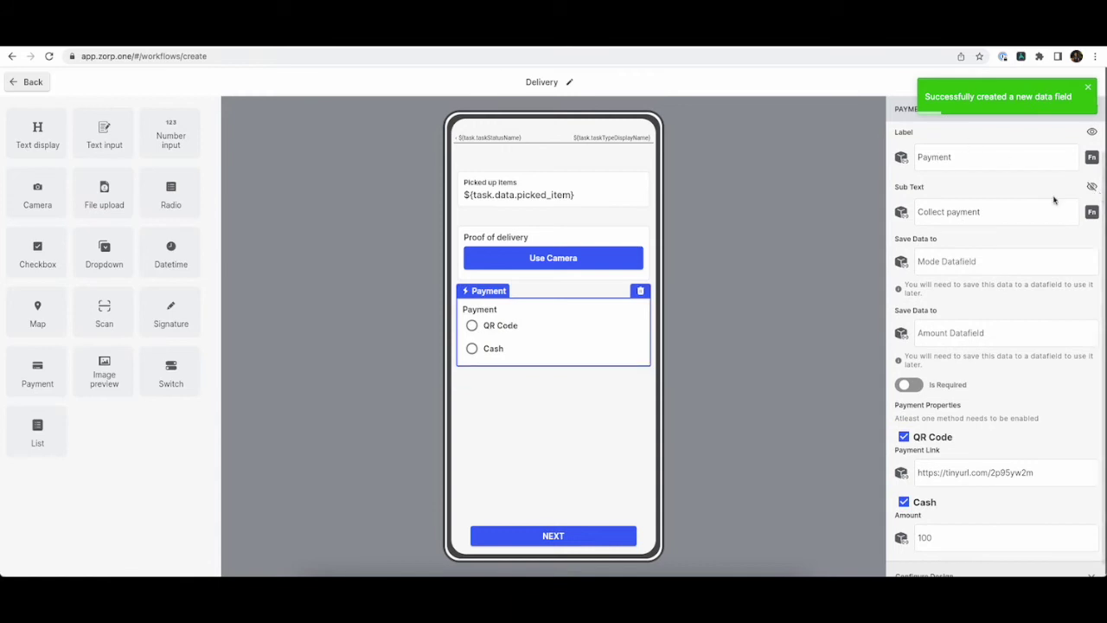
{"action": "scroll", "coordinate": [956, 316], "scroll_direction": "down", "scroll_amount": 1}
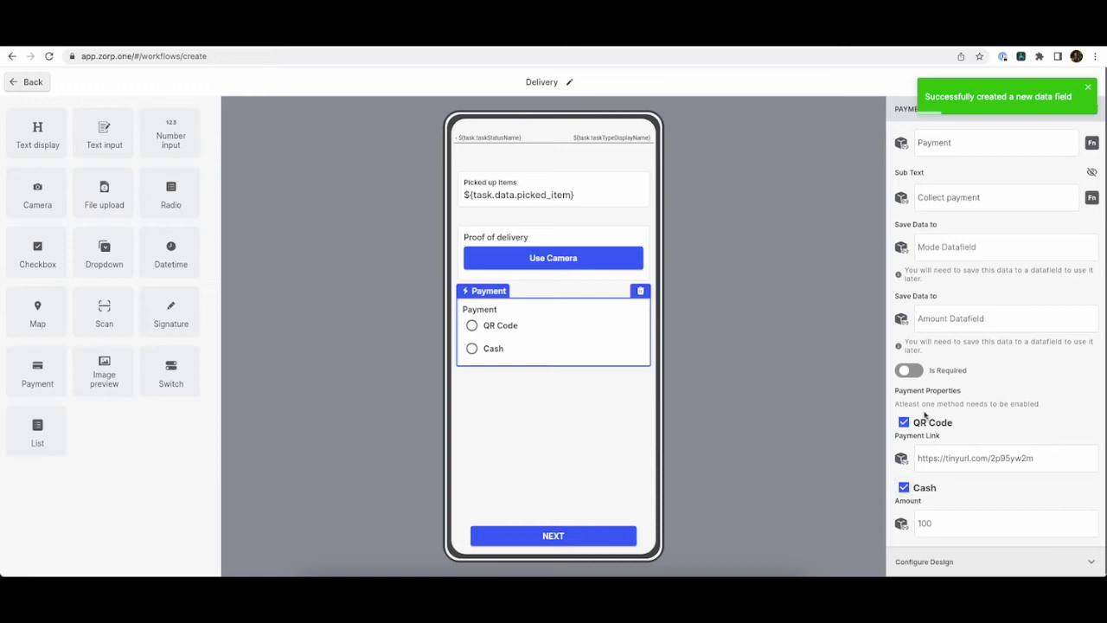
{"action": "left_click", "coordinate": [904, 487]}
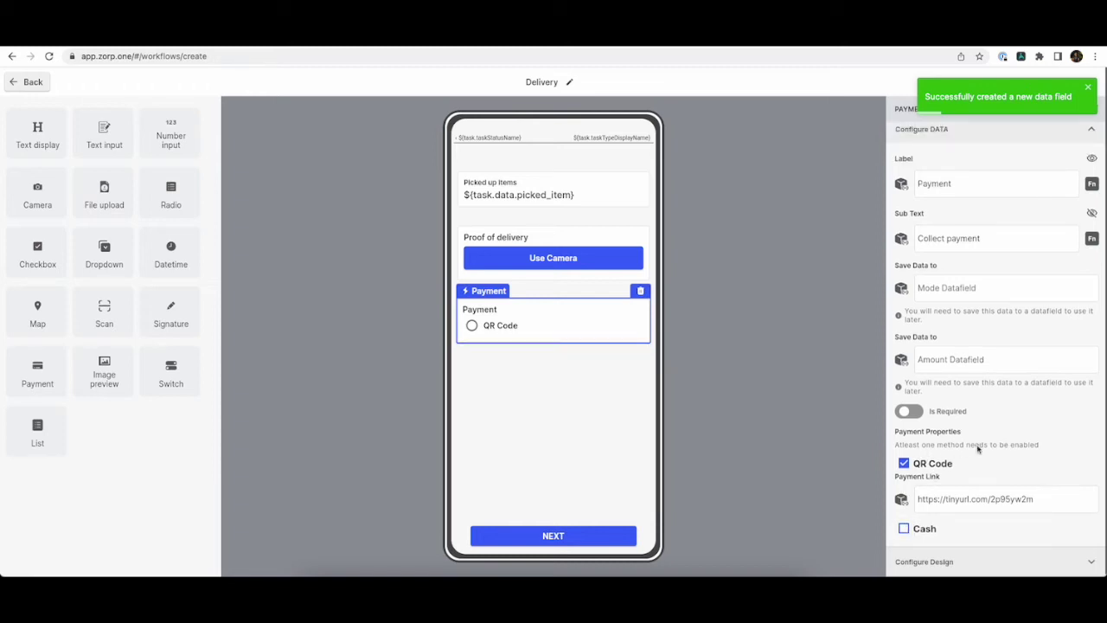
{"action": "scroll", "coordinate": [997, 300], "scroll_direction": "up", "scroll_amount": 1}
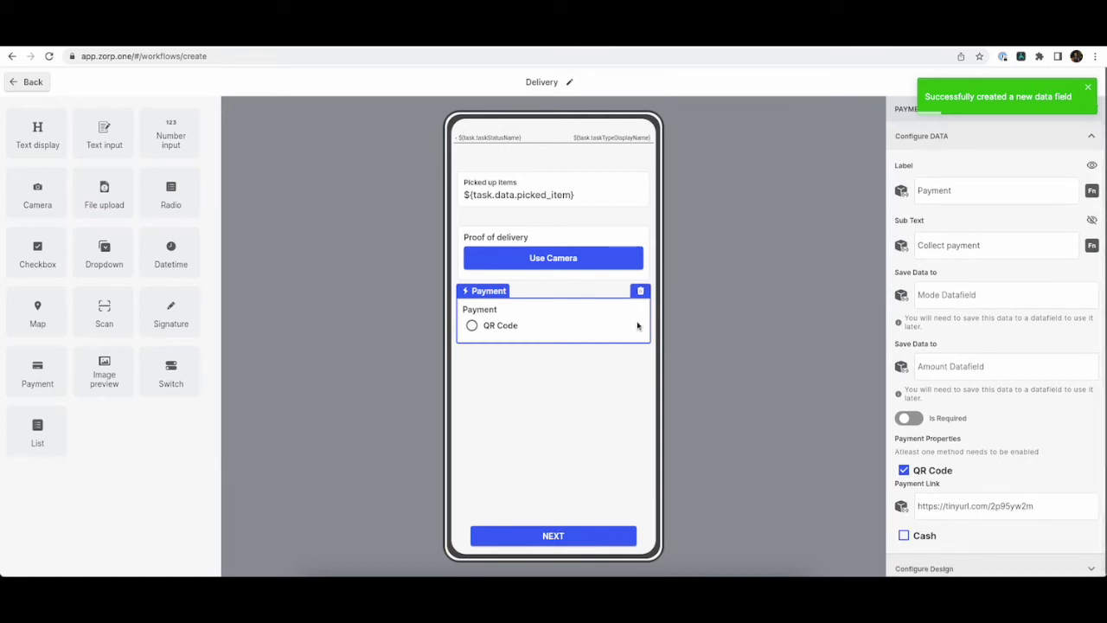
Save the payment mode to a new payment_method data field and return to the workflow canvas.
{"action": "left_click", "coordinate": [987, 293]}
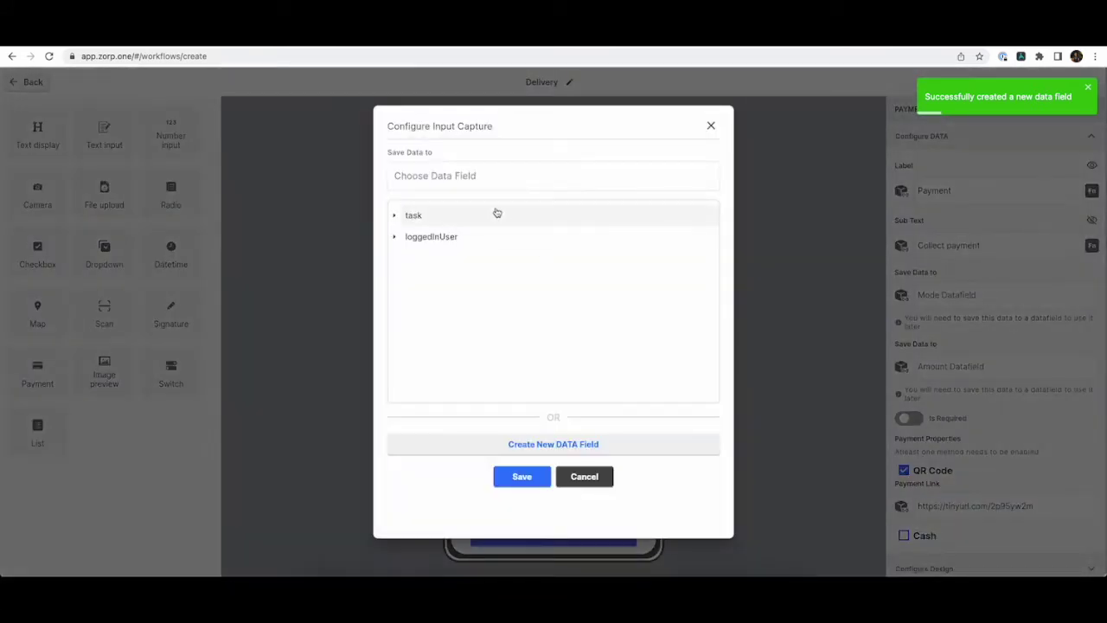
{"action": "left_click", "coordinate": [521, 445]}
{"action": "left_click", "coordinate": [480, 283]}
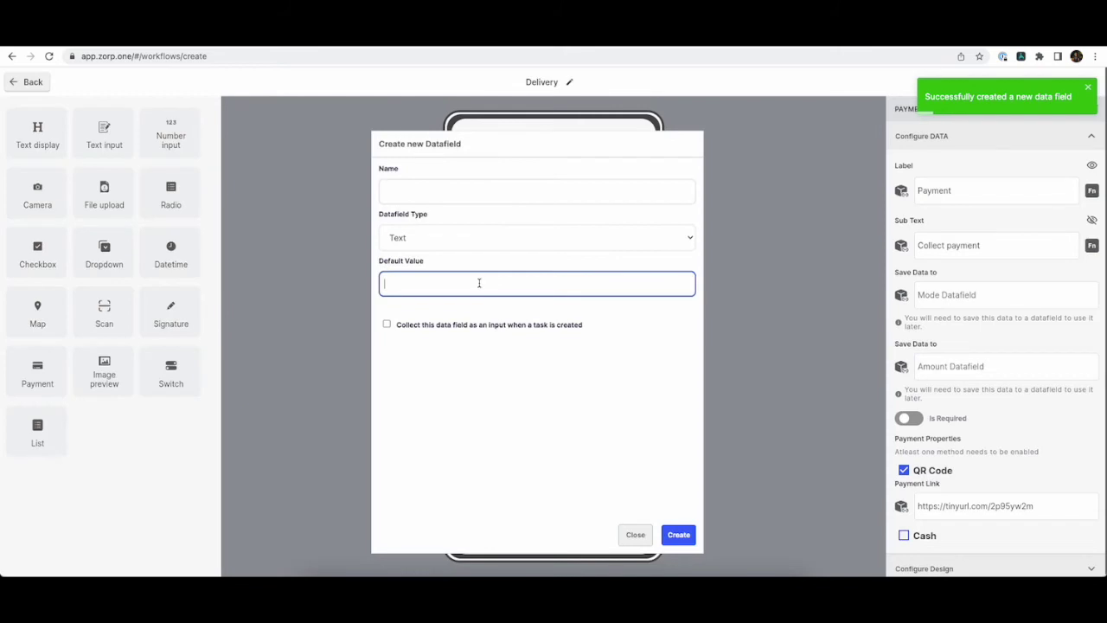
{"action": "left_click", "coordinate": [497, 192]}
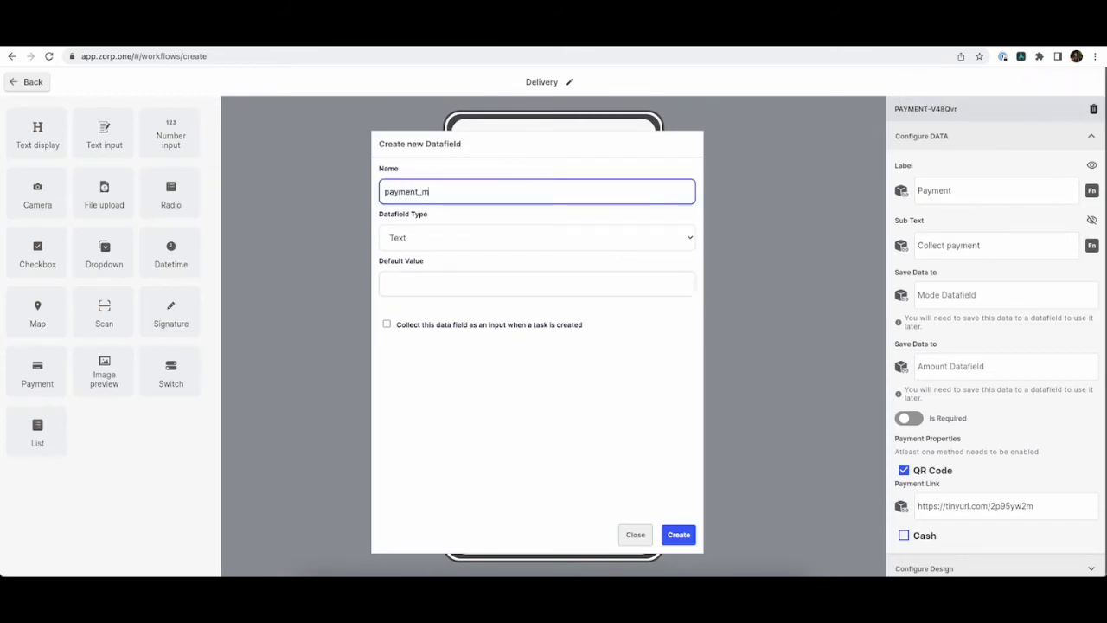
{"action": "left_click", "coordinate": [679, 534]}
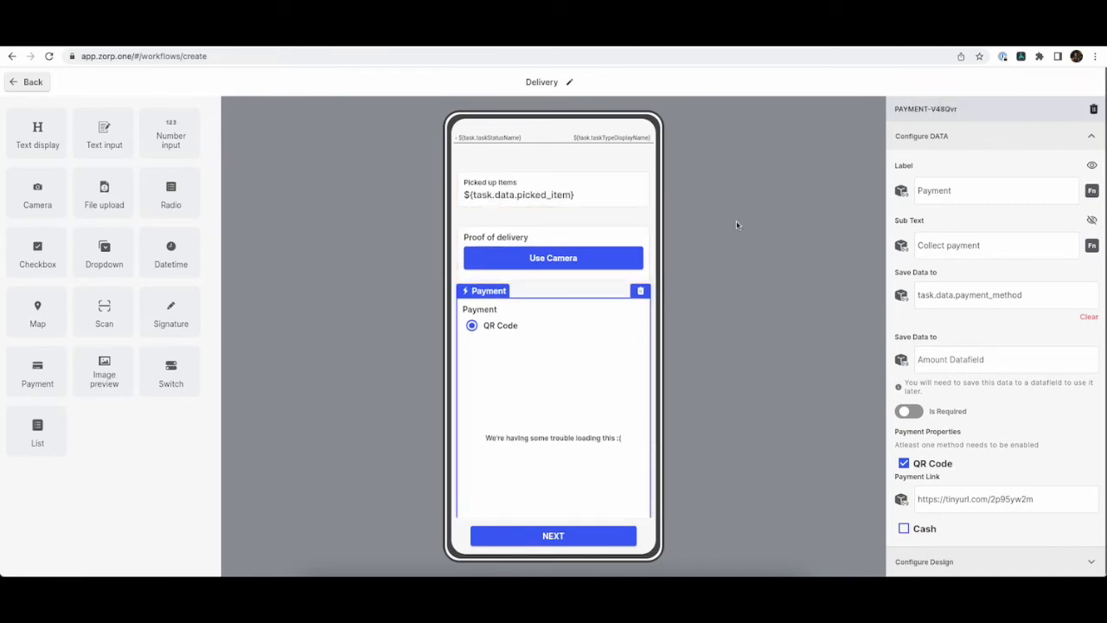
{"action": "left_click", "coordinate": [26, 82]}
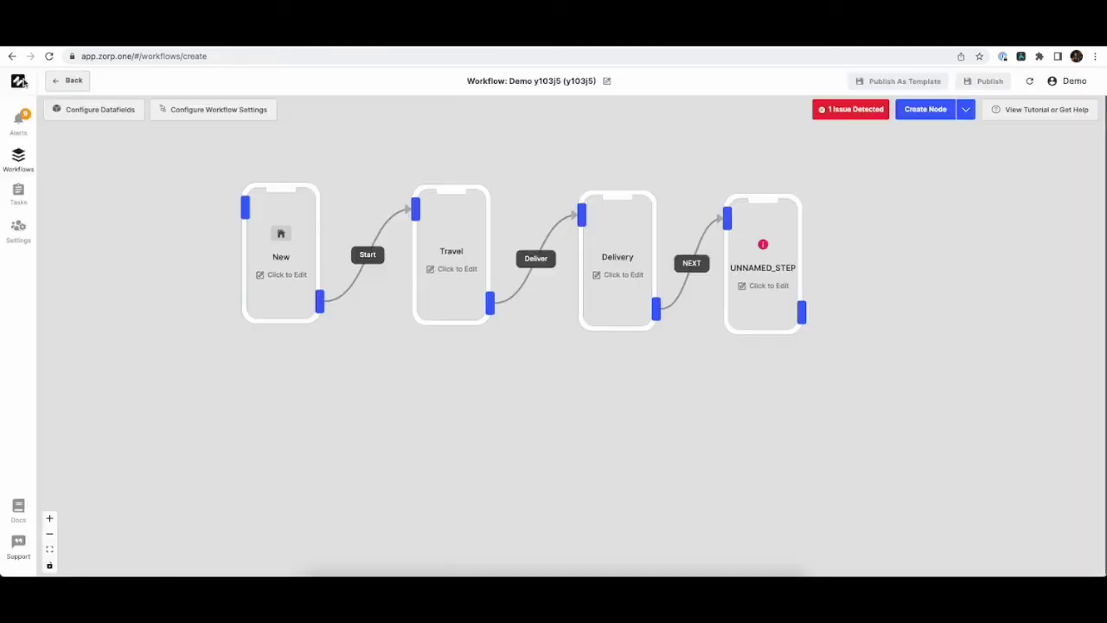
Rename the unnamed fourth step to 'Completed'.
{"action": "left_click", "coordinate": [746, 251]}
{"action": "left_click", "coordinate": [997, 164]}
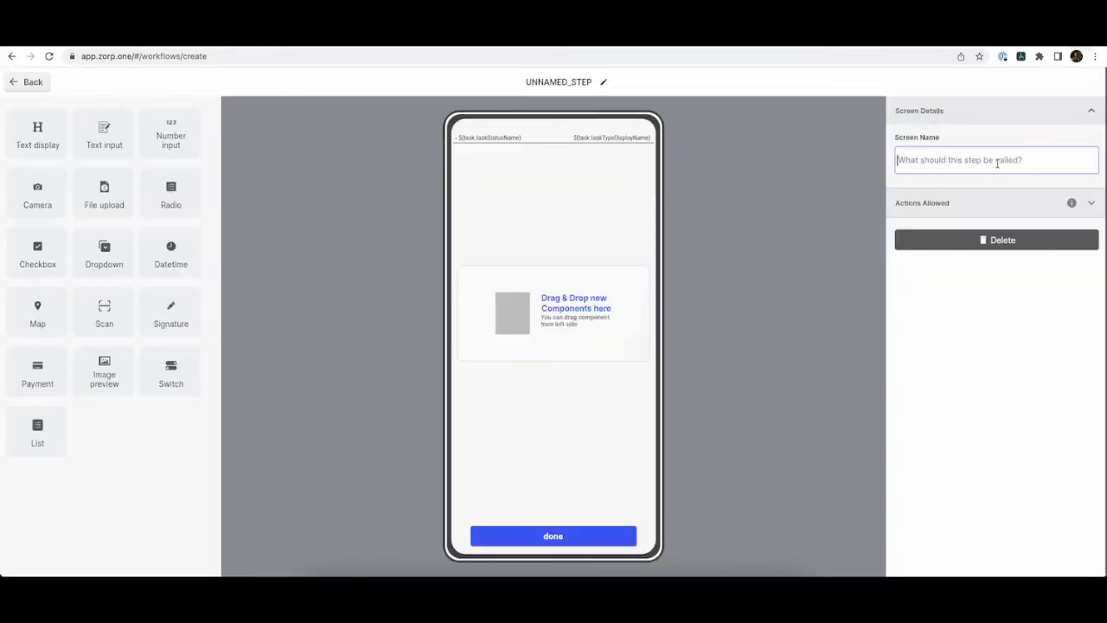
{"action": "type", "text": "Completed"}
{"action": "left_click", "coordinate": [722, 299]}
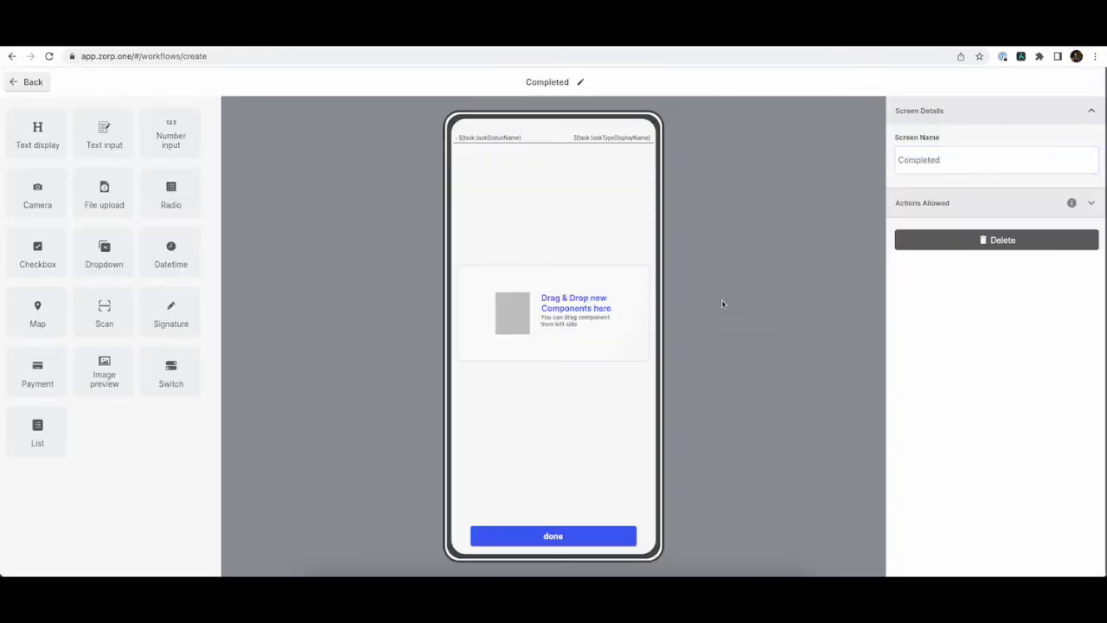
Add a text block labelled 'Delivery Completed' with main text 'Good job!'.
{"action": "left_click_drag", "start_coordinate": [48, 132], "coordinate": [570, 308]}
{"action": "left_click", "coordinate": [1033, 190]}
{"action": "key", "text": "BackSpace"}
{"action": "key", "text": "BackSpace"}
{"action": "key", "text": "BackSpace"}
{"action": "key", "text": "BackSpace"}
{"action": "key", "text": "BackSpace"}
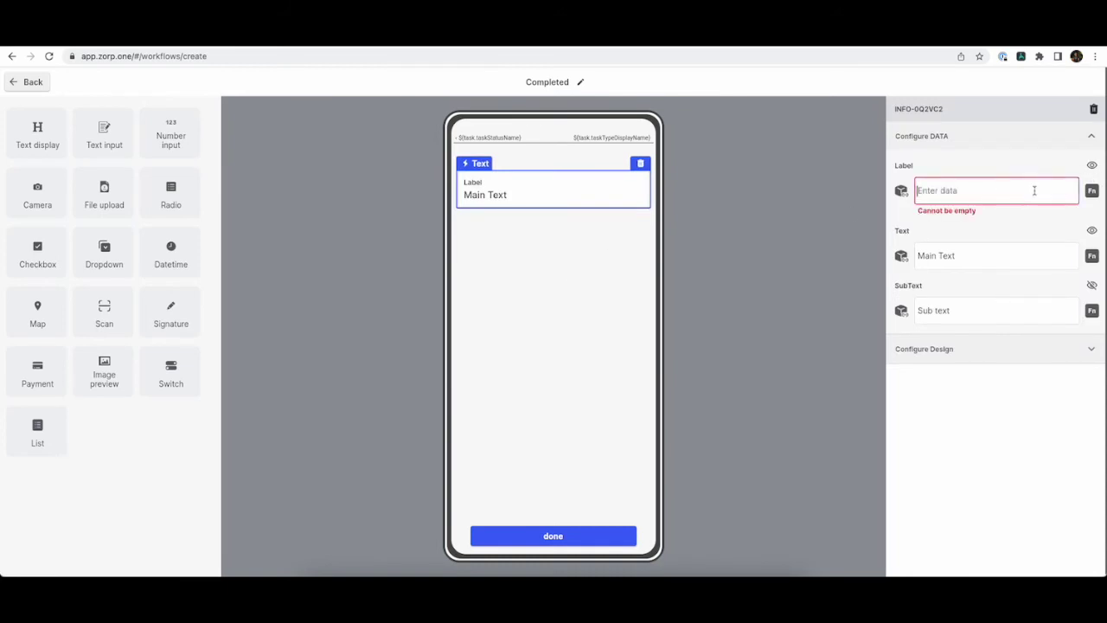
{"action": "type", "text": "Delivery Completed"}
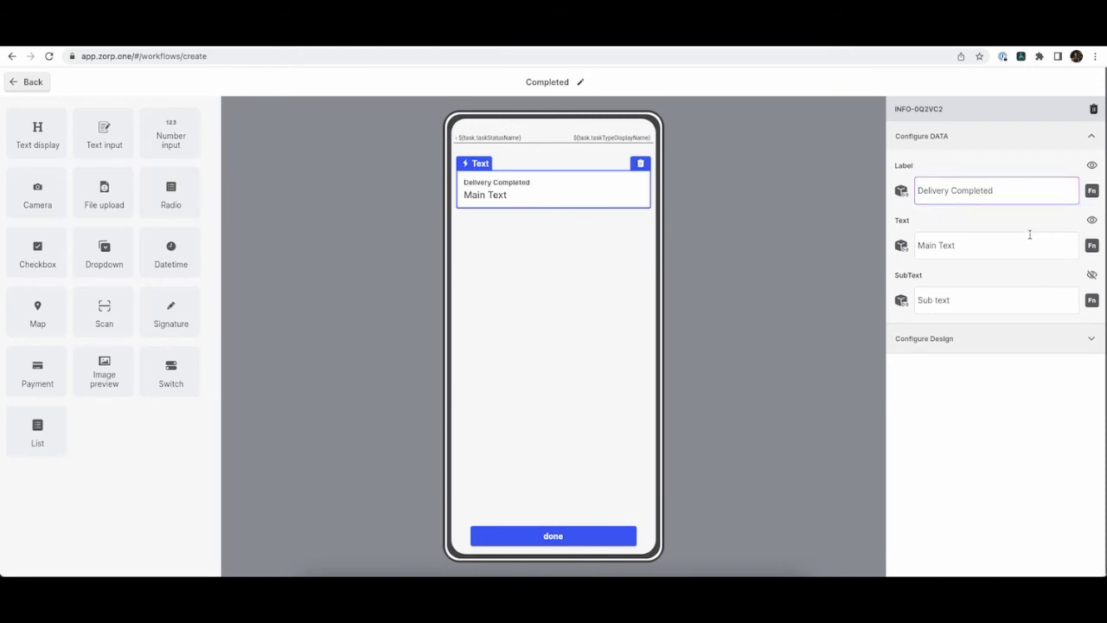
{"action": "left_click", "coordinate": [1028, 245]}
{"action": "key", "text": "BackSpace"}
{"action": "key", "text": "BackSpace"}
{"action": "key", "text": "BackSpace"}
{"action": "key", "text": "BackSpace"}
{"action": "key", "text": "BackSpace"}
{"action": "key", "text": "BackSpace"}
{"action": "key", "text": "BackSpace"}
{"action": "key", "text": "BackSpace"}
{"action": "key", "text": "BackSpace"}
{"action": "type", "text": "Good"}
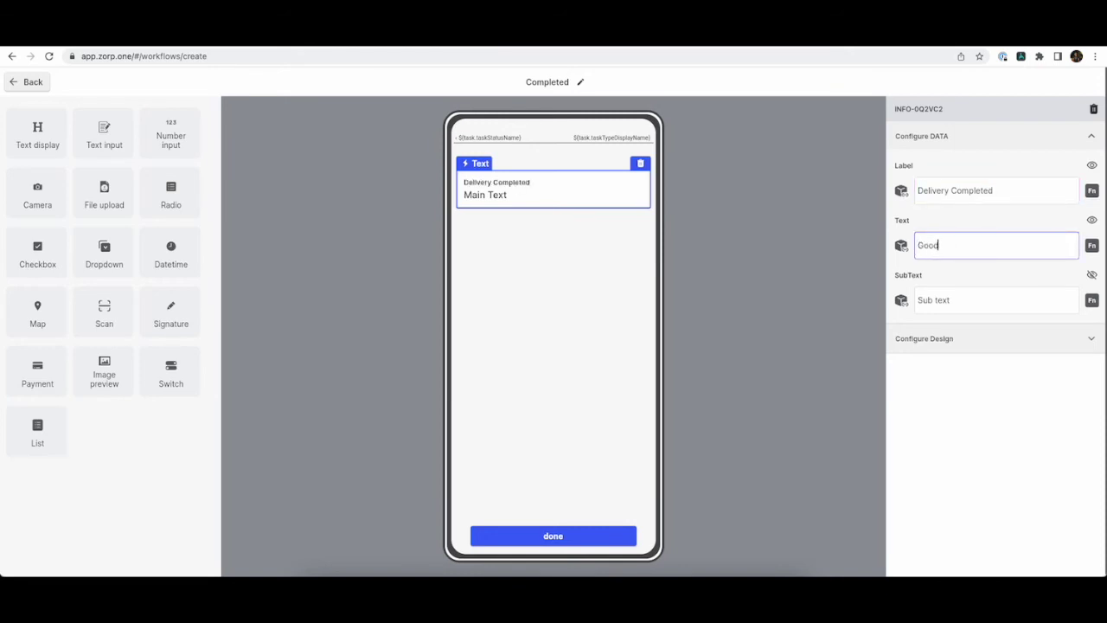
{"action": "type", "text": " job!"}
{"action": "left_click", "coordinate": [804, 240]}
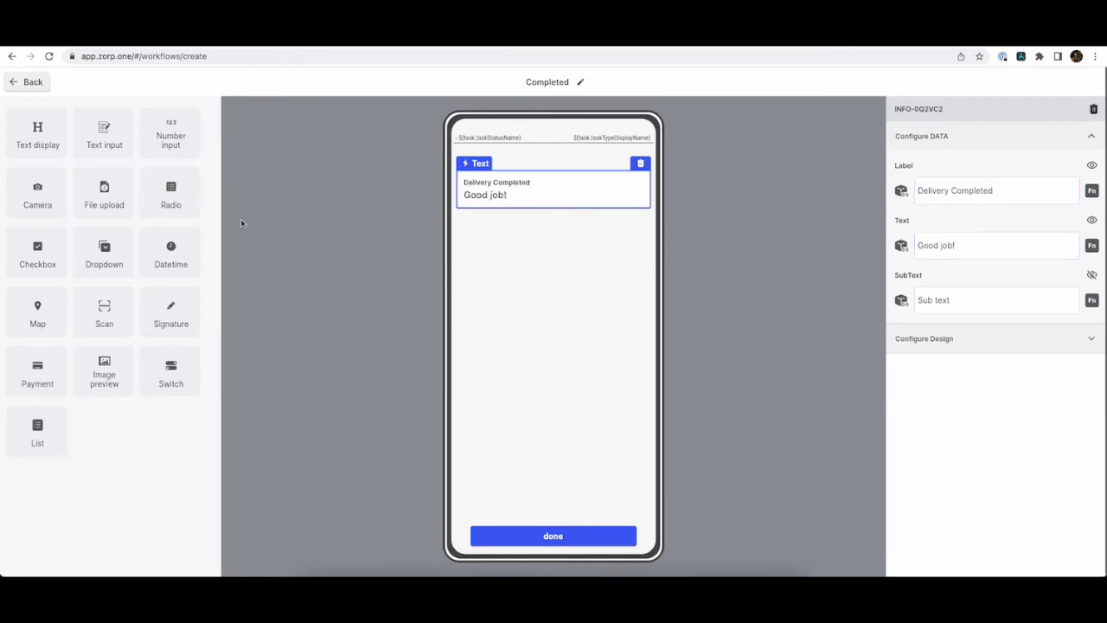
Add a 'Delivered Item' text block bound to task.data.picked_item, then return to the graph.
{"action": "left_click_drag", "start_coordinate": [31, 147], "coordinate": [571, 276]}
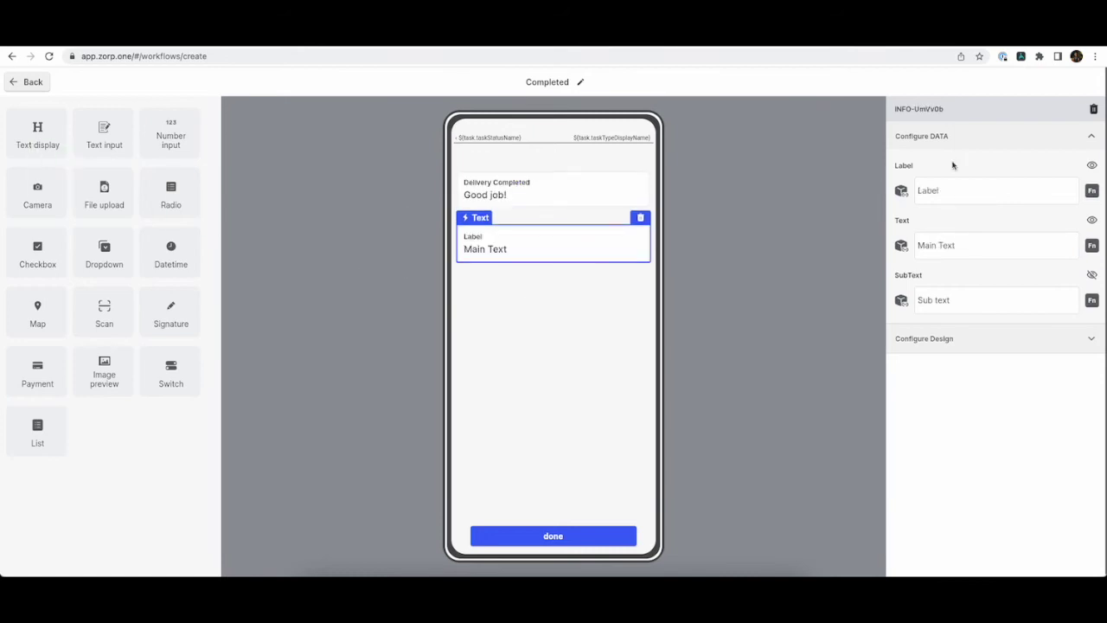
{"action": "left_click", "coordinate": [987, 198]}
{"action": "type", "text": "Delivered"}
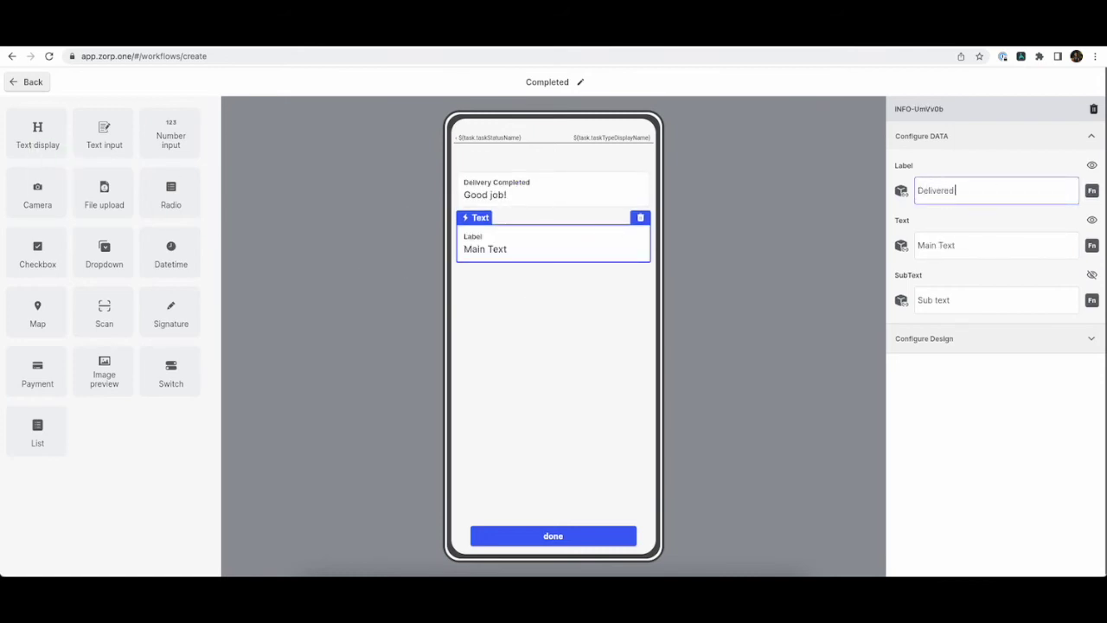
{"action": "left_click", "coordinate": [983, 245]}
{"action": "key", "text": "ctrl+a"}
{"action": "key", "text": "BackSpace"}
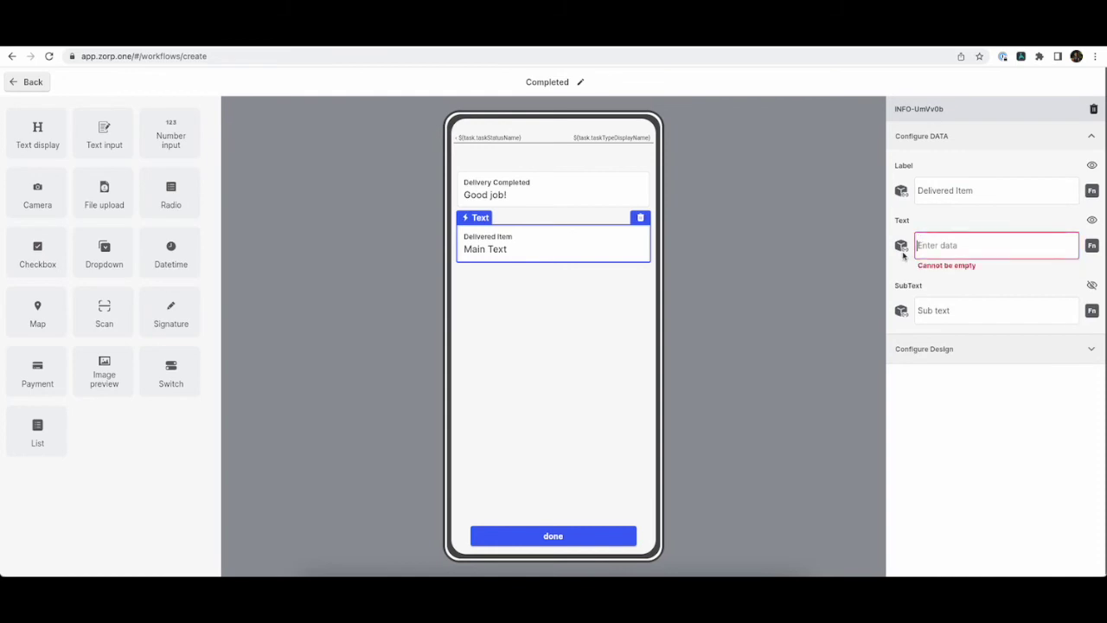
{"action": "left_click", "coordinate": [902, 246]}
{"action": "left_click", "coordinate": [499, 248]}
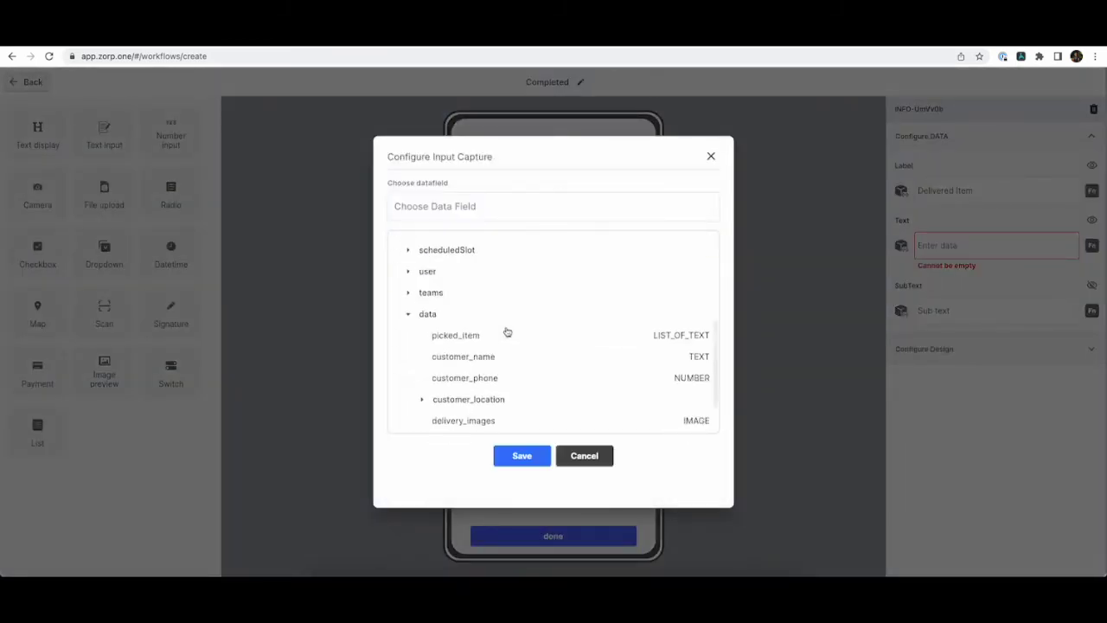
{"action": "scroll", "coordinate": [515, 364], "scroll_direction": "down", "scroll_amount": 1}
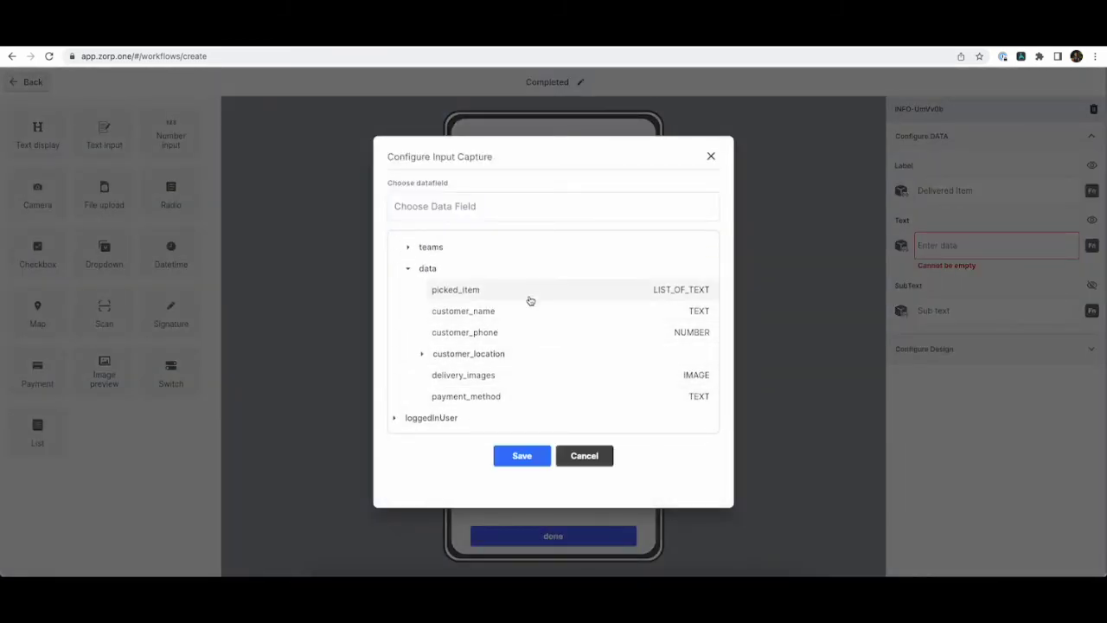
{"action": "left_click", "coordinate": [529, 296]}
{"action": "left_click", "coordinate": [523, 455]}
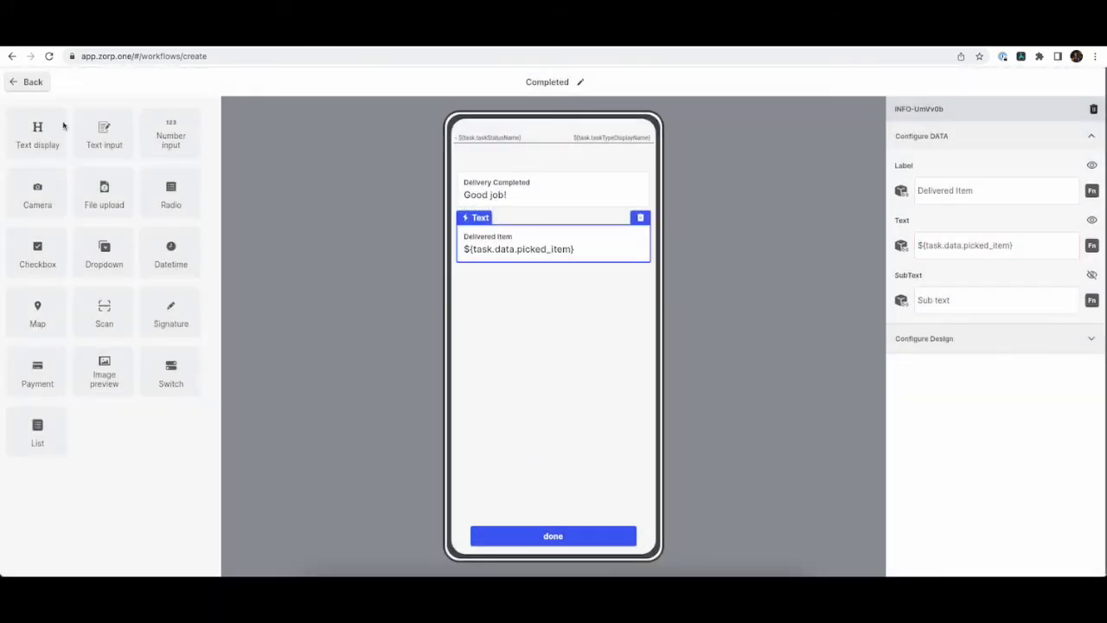
{"action": "left_click", "coordinate": [31, 82]}
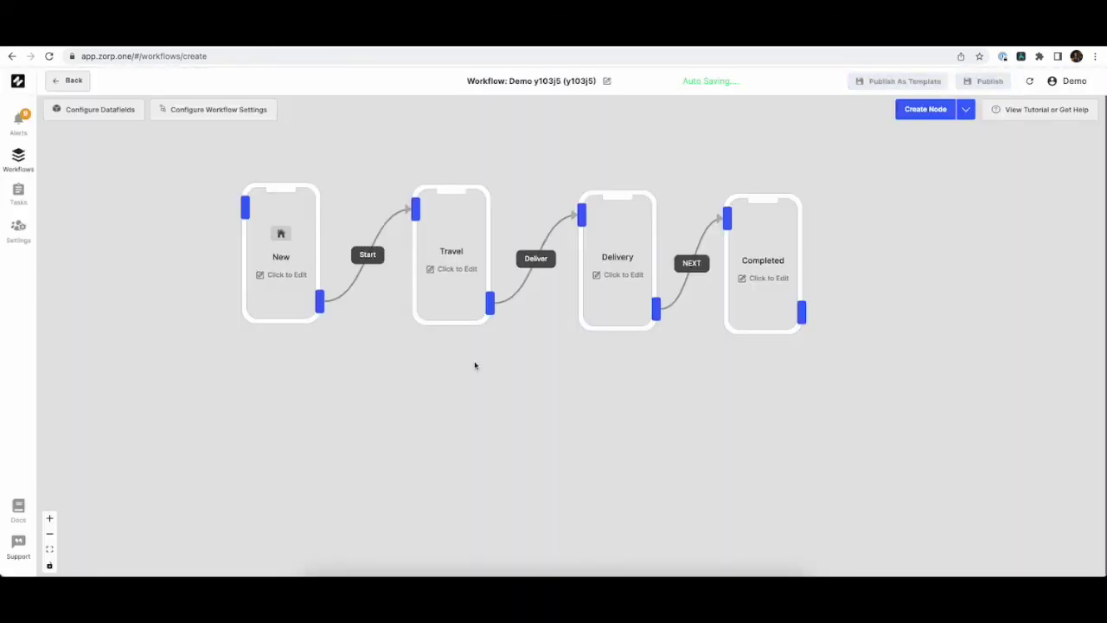
Replace the workflow name with 'fastest delivery app' in the workflow settings.
{"action": "left_click", "coordinate": [606, 80]}
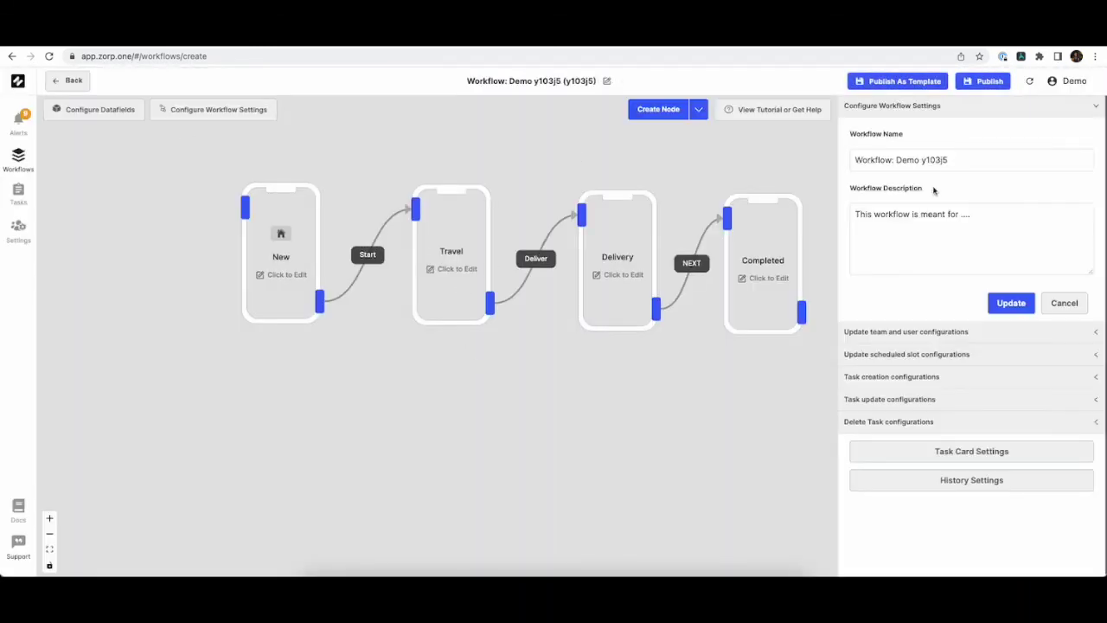
{"action": "left_click", "coordinate": [992, 167]}
{"action": "key", "text": "ctrl+a"}
{"action": "key", "text": "BackSpace"}
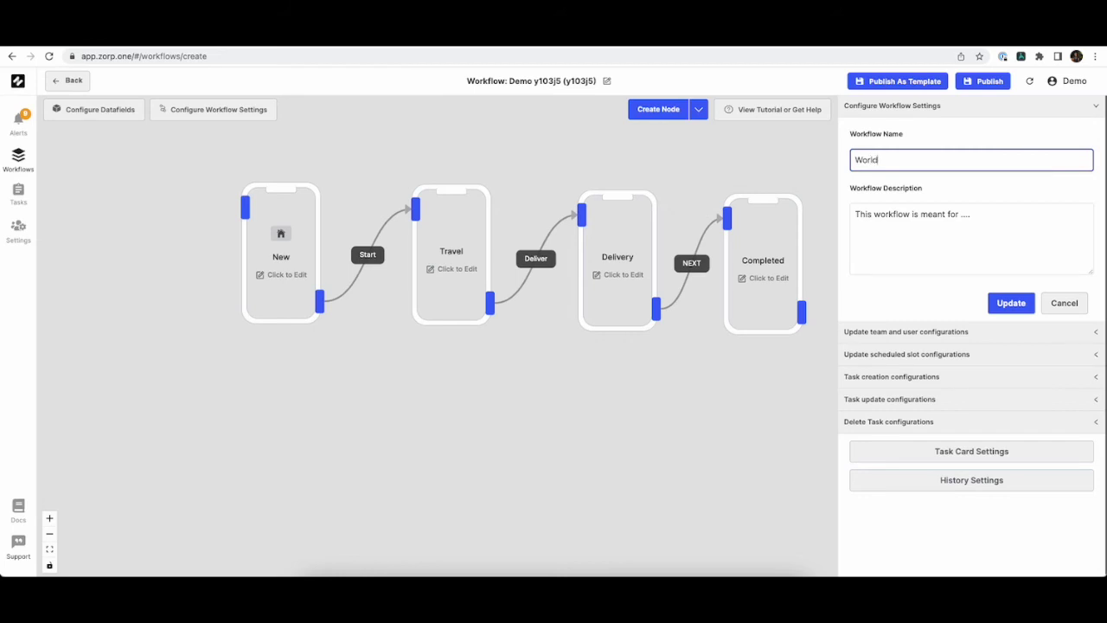
{"action": "type", "text": "fastest delivery app"}
{"action": "left_click", "coordinate": [1020, 301]}
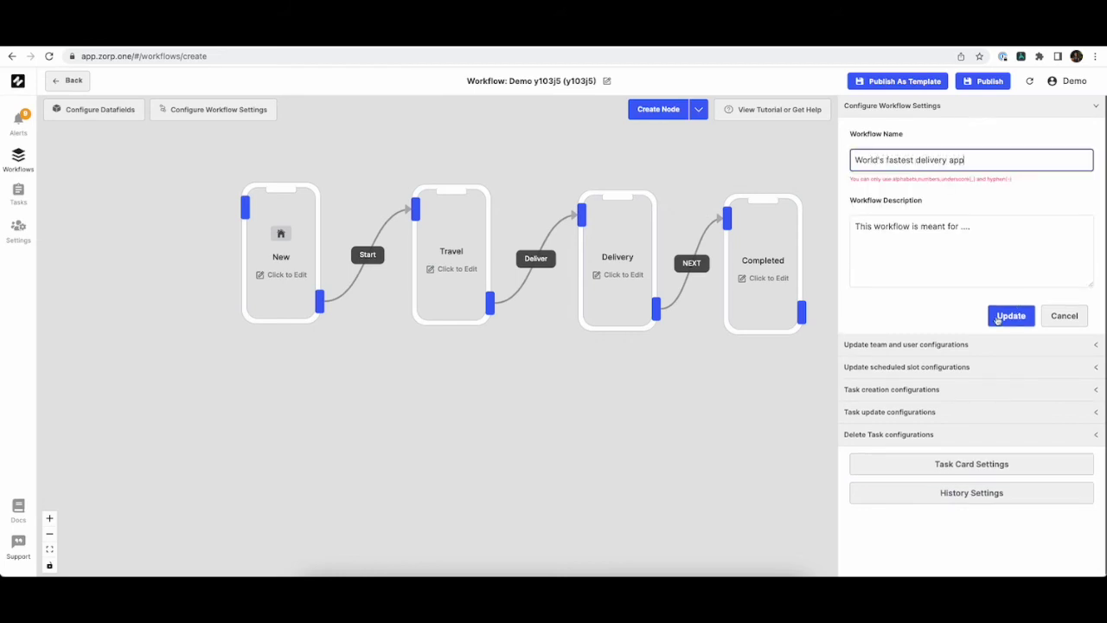
Correct the workflow name to 'Fastest Delivery App', save it and close the settings.
{"action": "left_click", "coordinate": [881, 159]}
{"action": "key", "text": "BackSpace"}
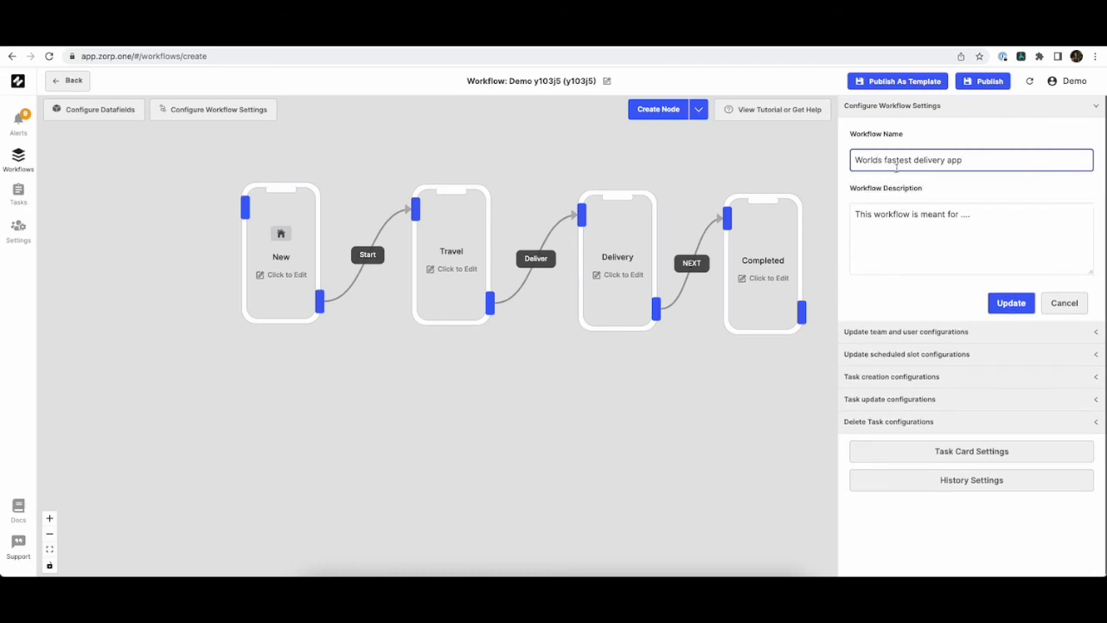
{"action": "double_click", "coordinate": [885, 160]}
{"action": "left_click", "coordinate": [855, 160]}
{"action": "key", "text": "ctrl+a"}
{"action": "type", "text": "Fastest Del"}
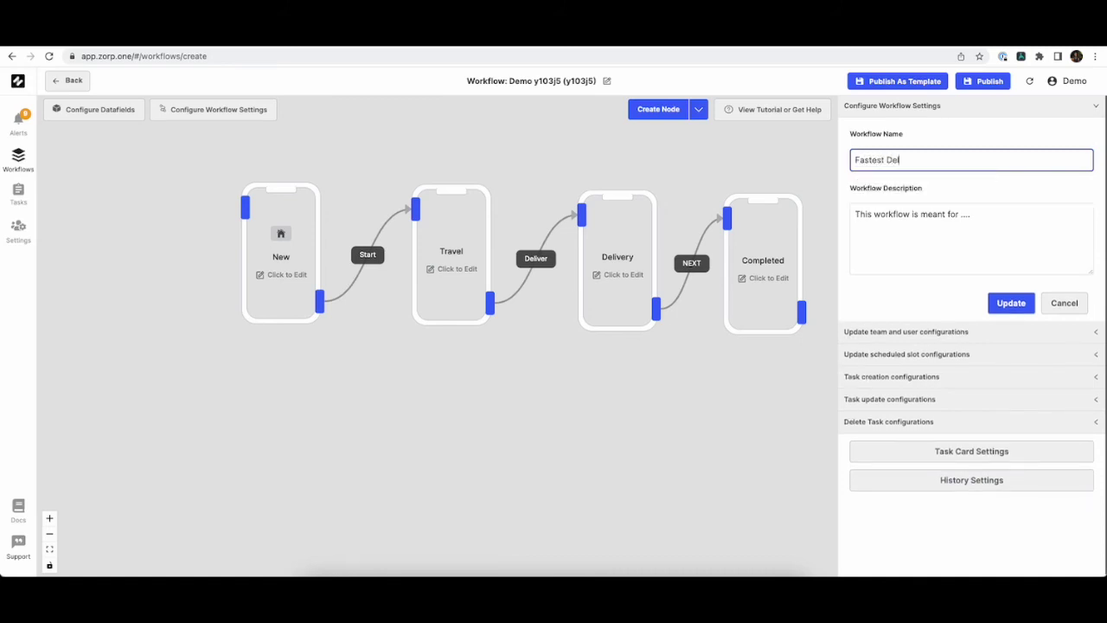
{"action": "type", "text": "ivery App"}
{"action": "left_click", "coordinate": [1002, 304]}
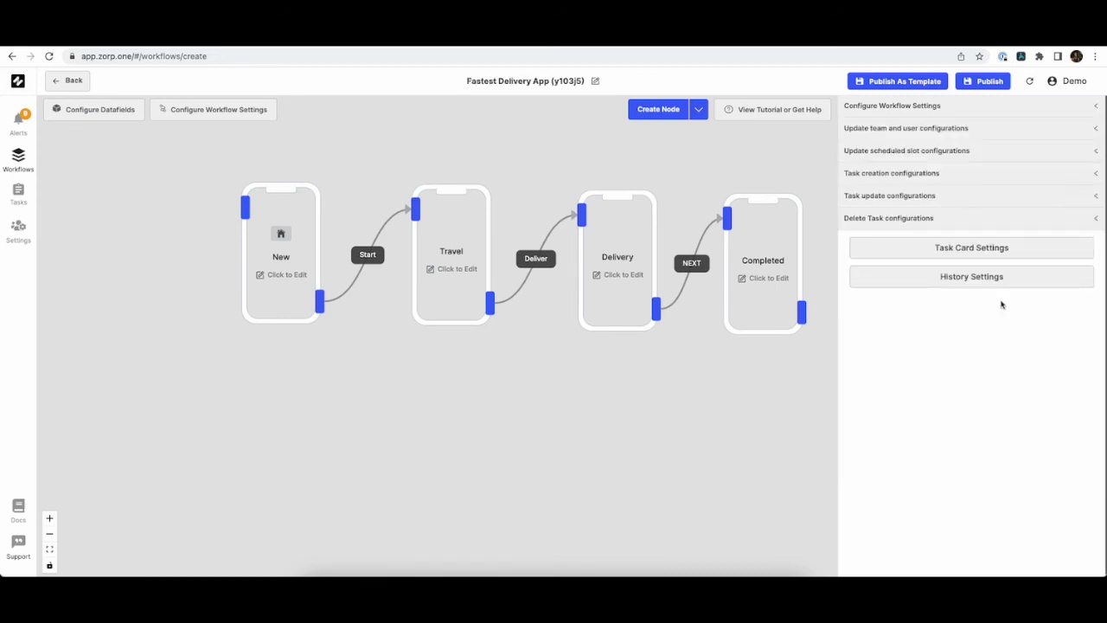
{"action": "left_click", "coordinate": [695, 355]}
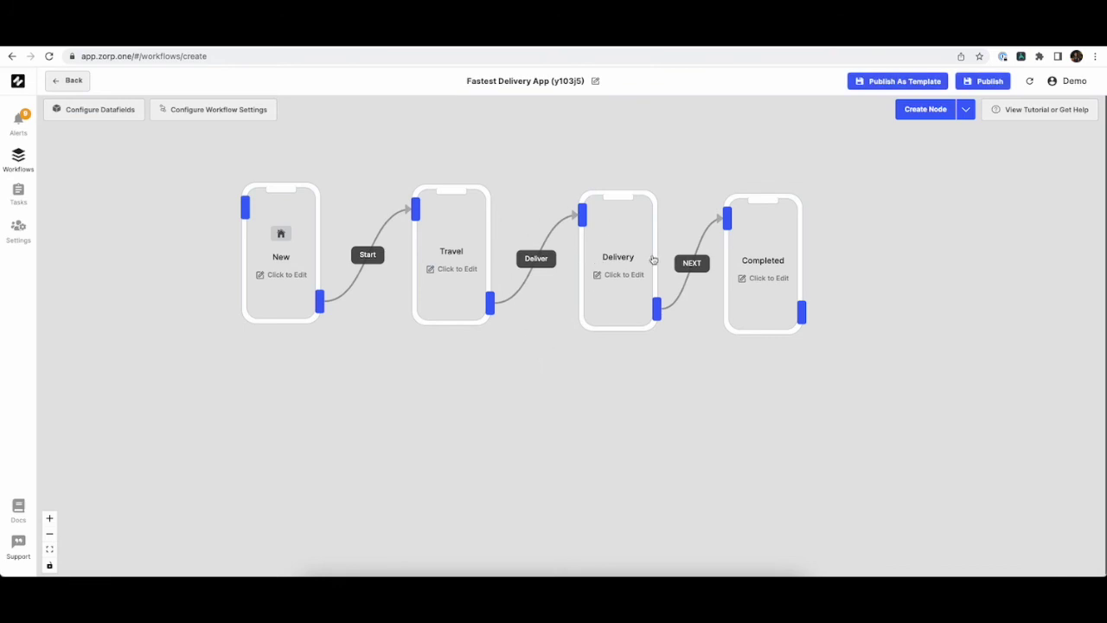
Start a Rest API action on the NEXT transition, cancel it, and publish the workflow.
{"action": "left_click", "coordinate": [692, 264]}
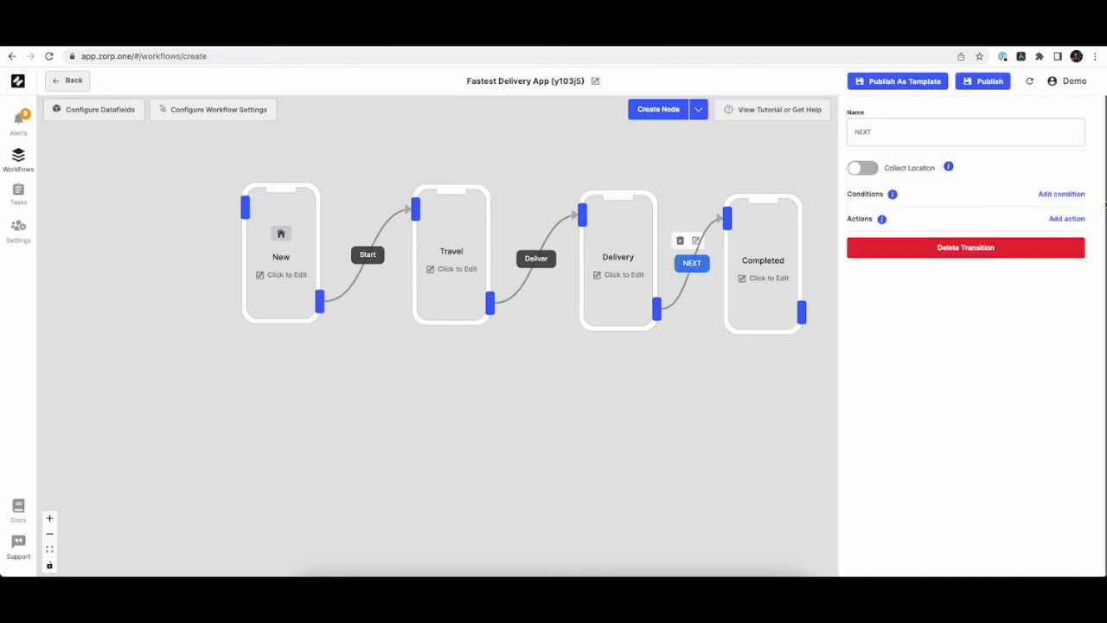
{"action": "left_click", "coordinate": [1069, 219]}
{"action": "left_click", "coordinate": [1037, 248]}
{"action": "left_click", "coordinate": [941, 278]}
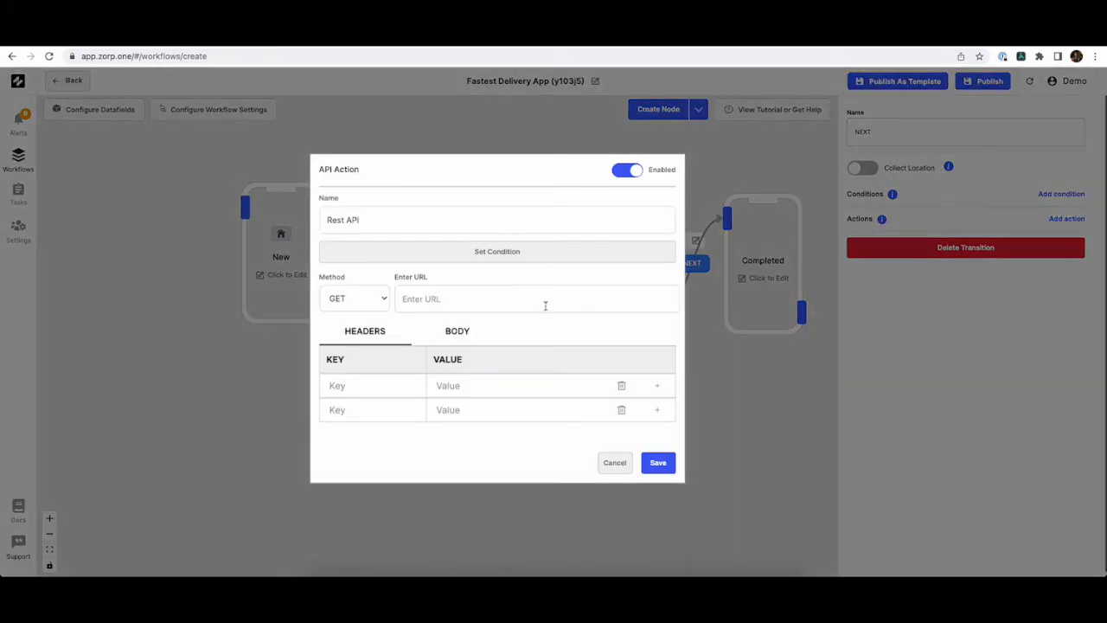
{"action": "left_click", "coordinate": [619, 464]}
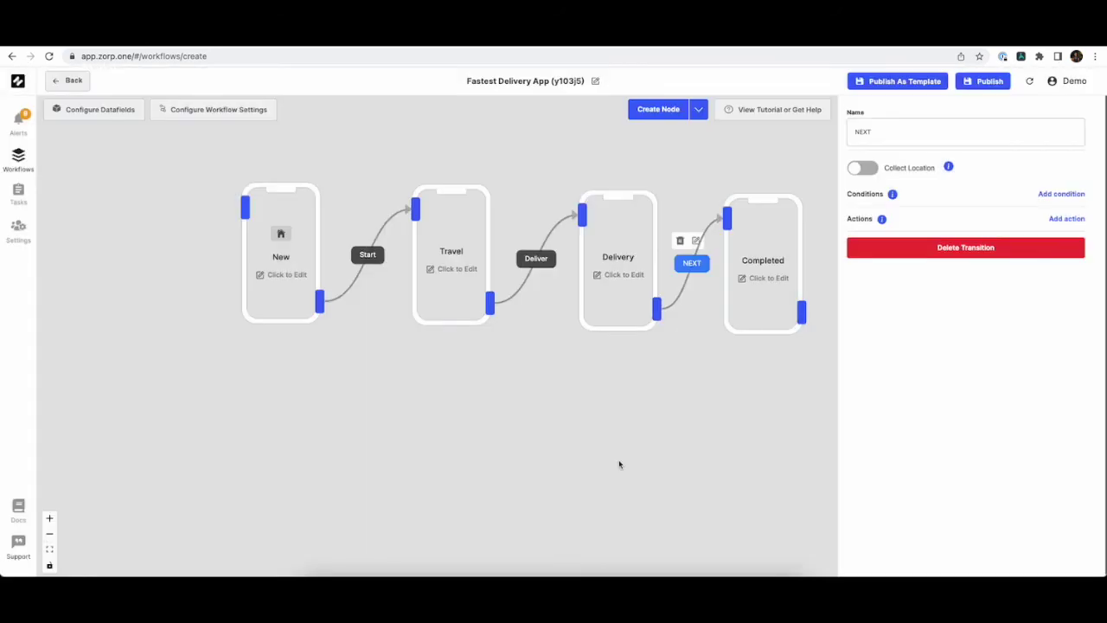
{"action": "left_click", "coordinate": [640, 417]}
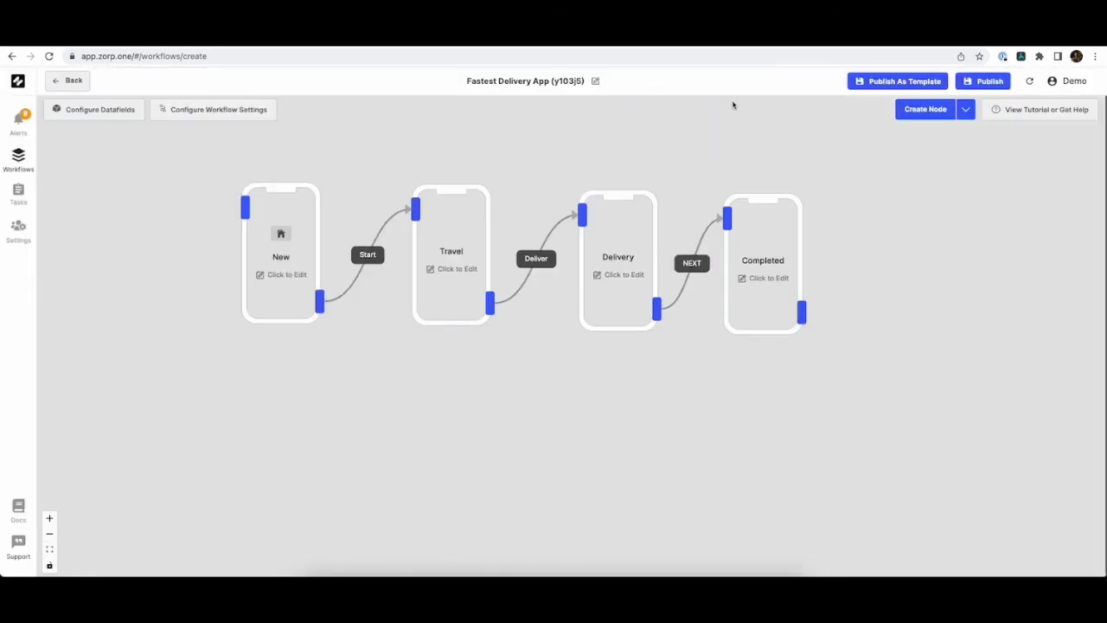
{"action": "left_click", "coordinate": [986, 82]}
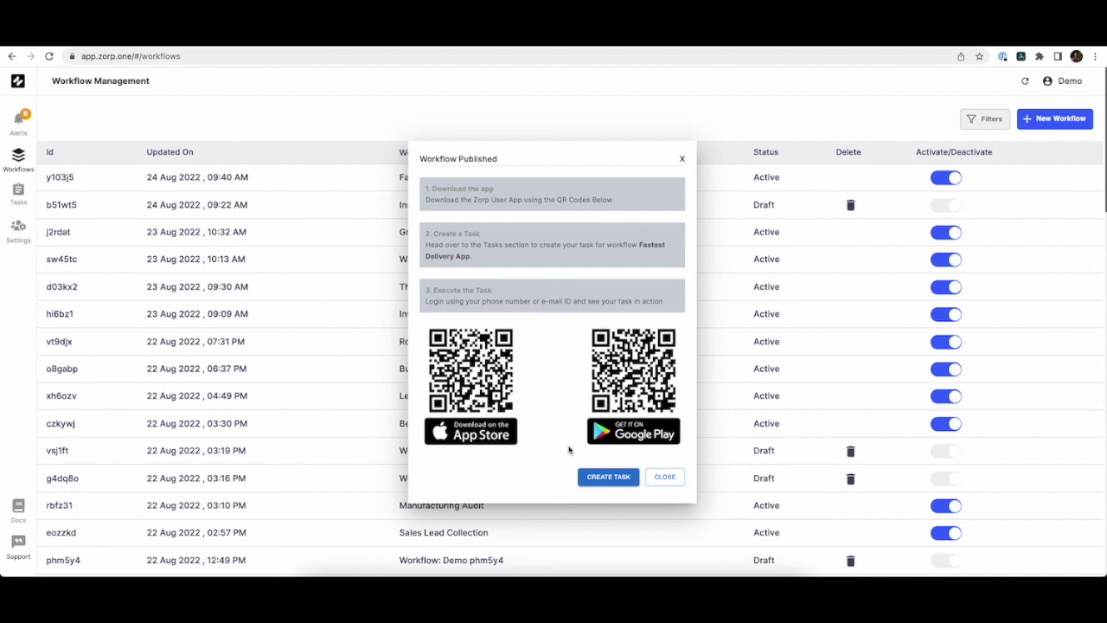
Start a new task for the Fastest Delivery App workflow, assigned to Central team and a team member.
{"action": "left_click", "coordinate": [595, 481]}
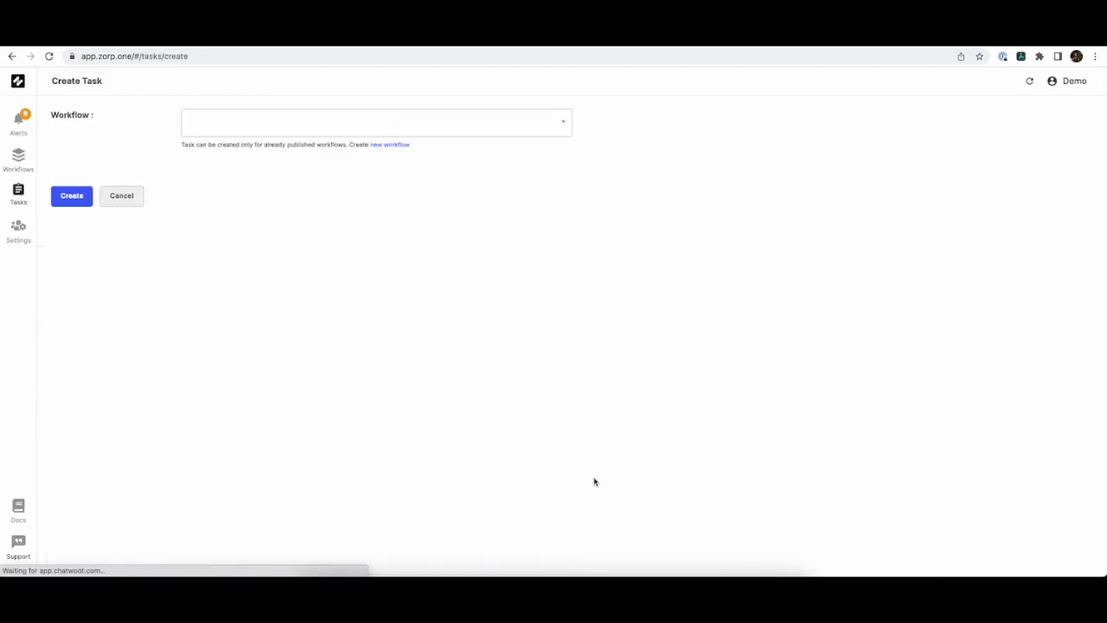
{"action": "left_click", "coordinate": [394, 112]}
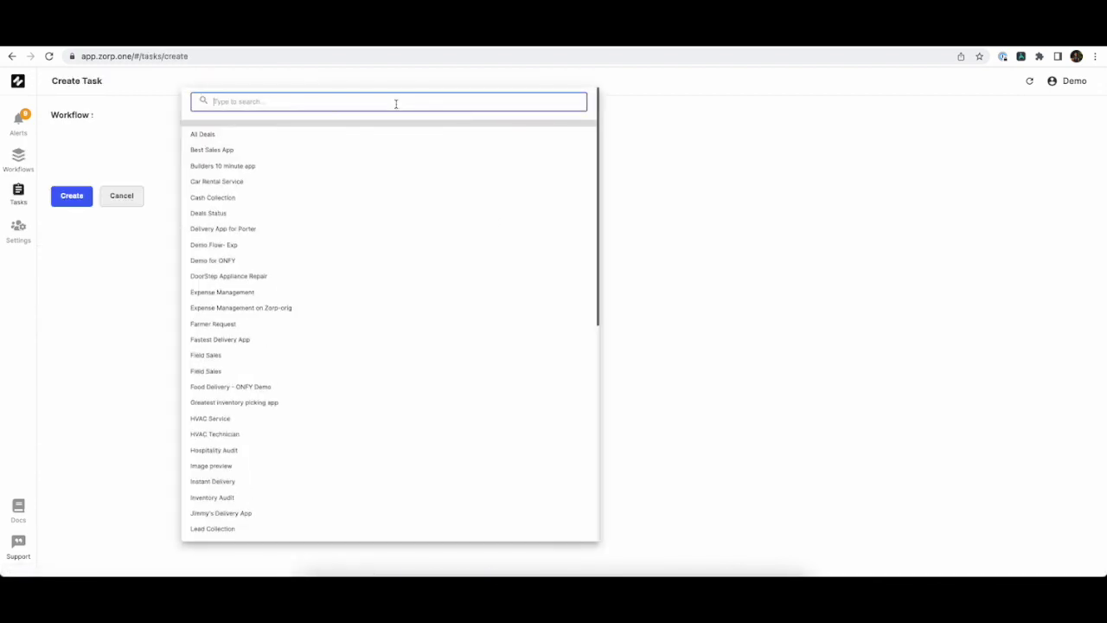
{"action": "type", "text": "fas"}
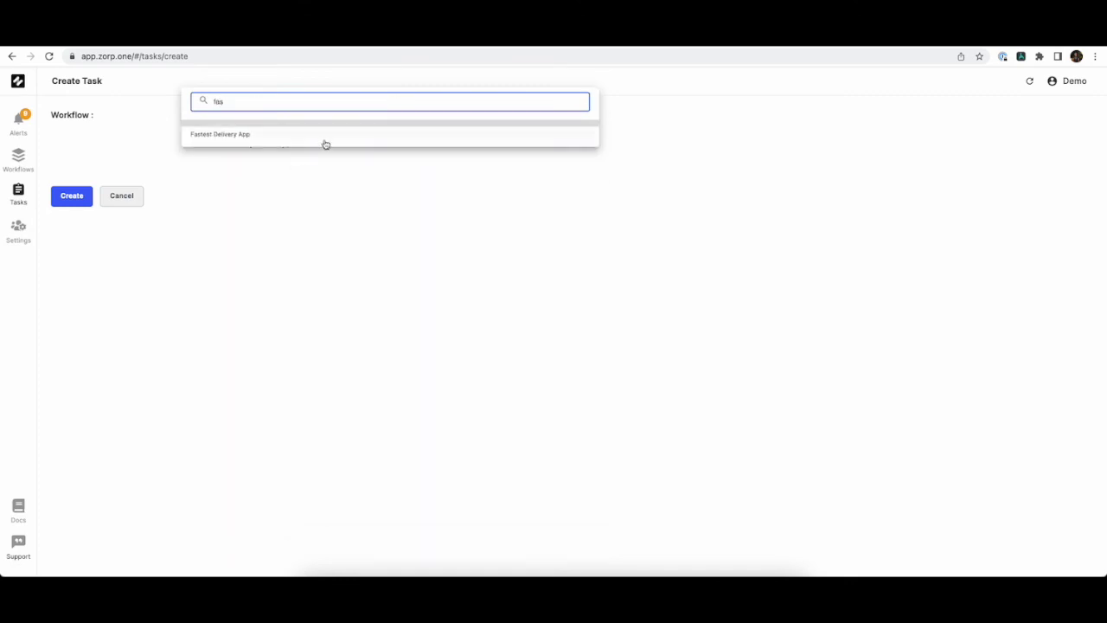
{"action": "left_click", "coordinate": [320, 136]}
{"action": "left_click", "coordinate": [352, 198]}
{"action": "left_click", "coordinate": [303, 203]}
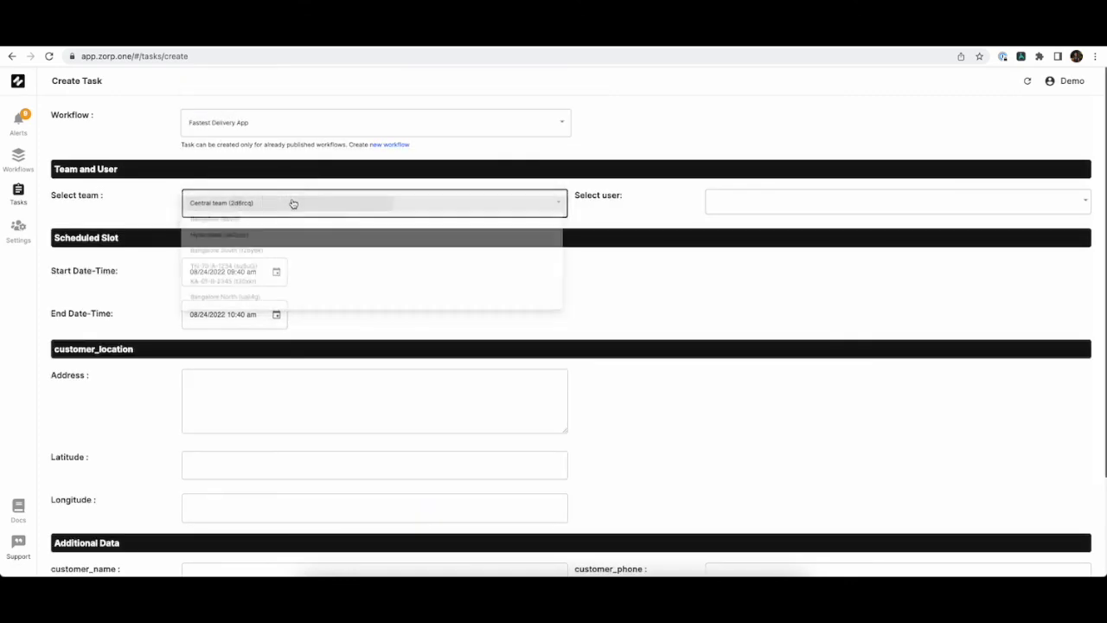
{"action": "left_click", "coordinate": [813, 203]}
{"action": "left_click", "coordinate": [778, 218]}
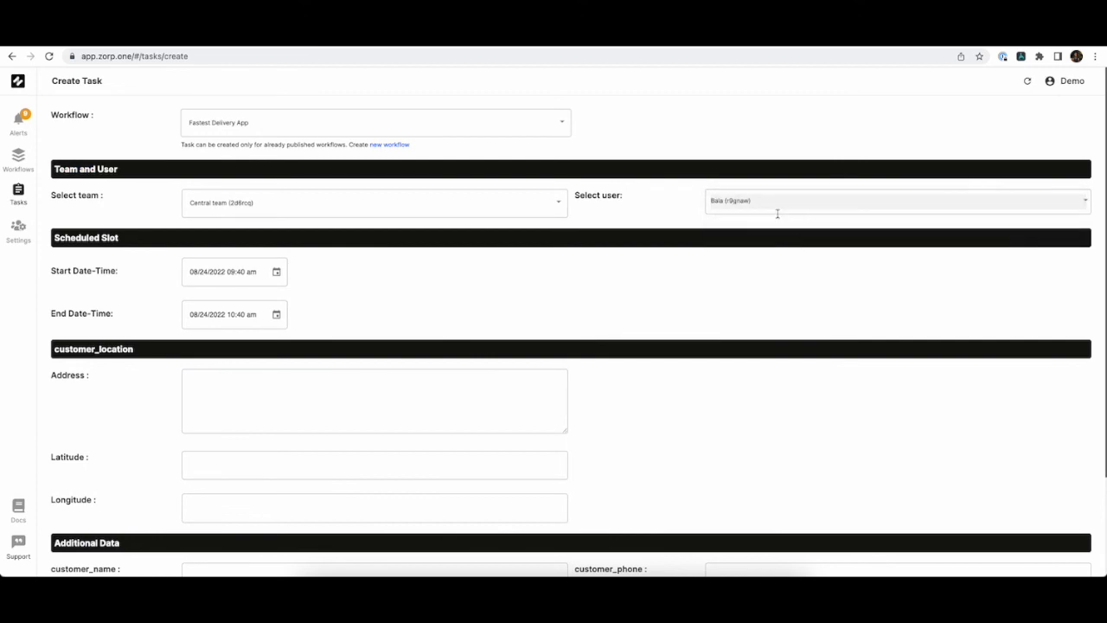
Fill in the customer's address, coordinates, name and phone number, then create the task.
{"action": "scroll", "coordinate": [363, 413], "scroll_direction": "down", "scroll_amount": 3}
{"action": "left_click", "coordinate": [359, 297]}
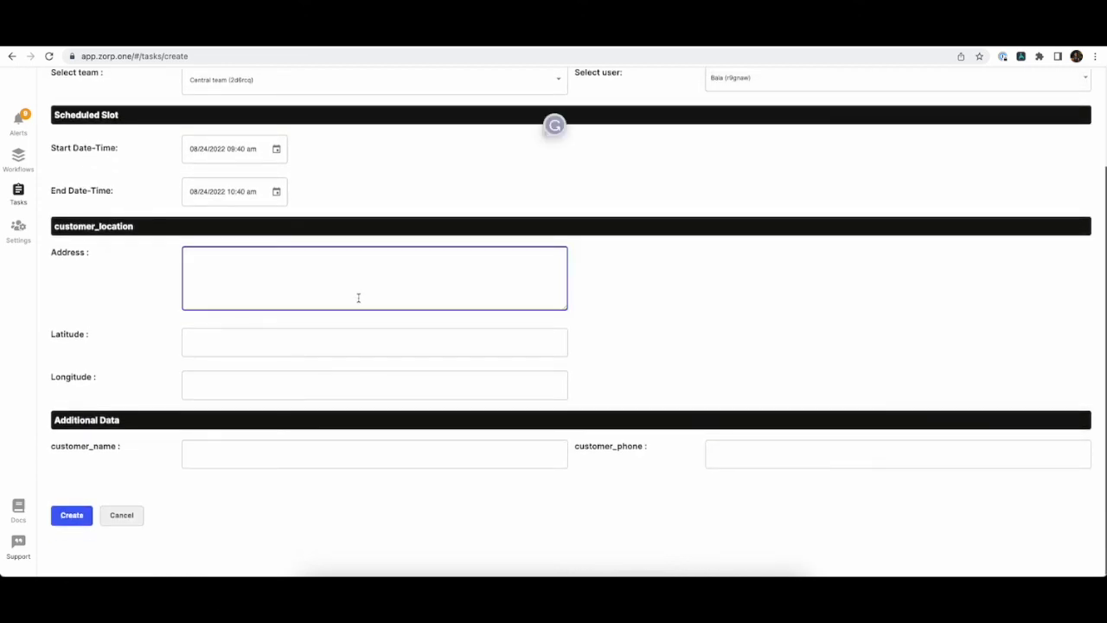
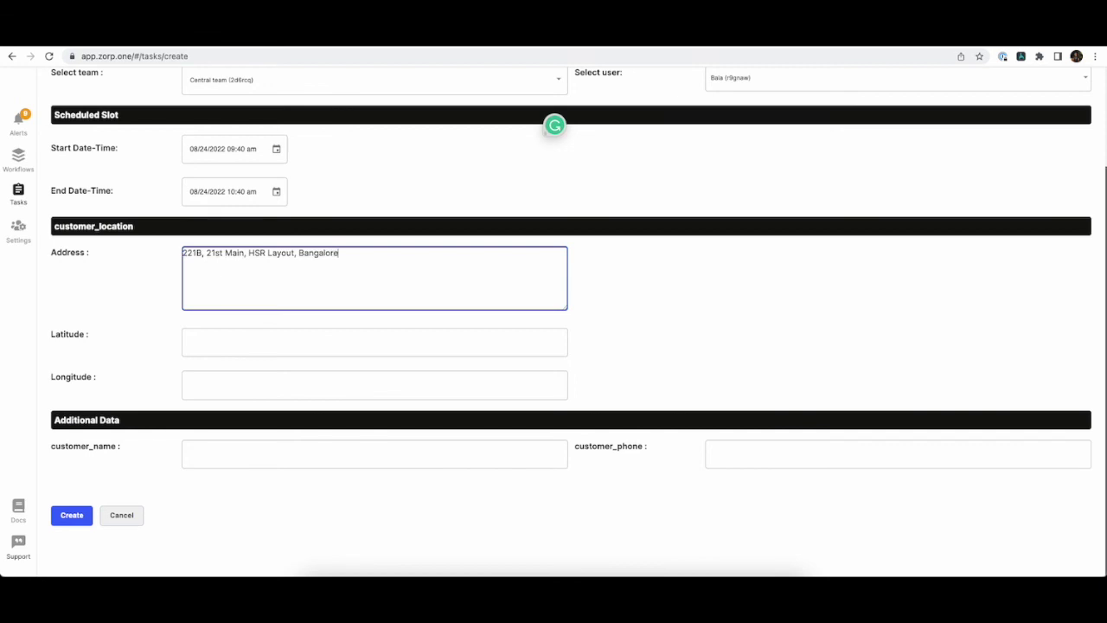
{"action": "left_click", "coordinate": [189, 341]}
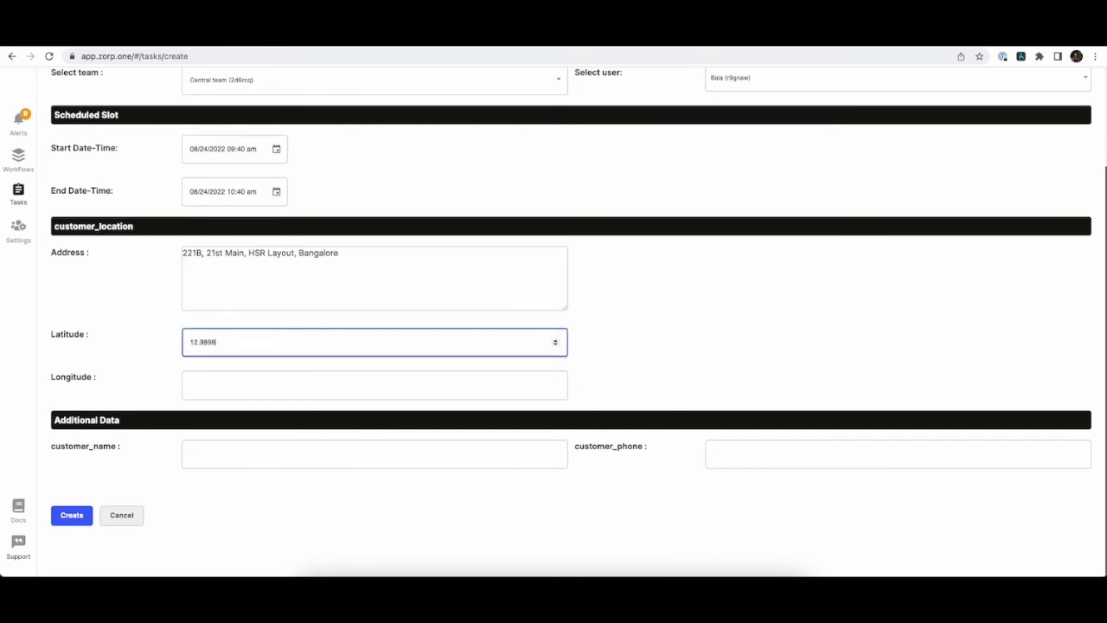
{"action": "left_click", "coordinate": [190, 385]}
{"action": "type", "text": "77.24989"}
{"action": "key", "text": "Tab"}
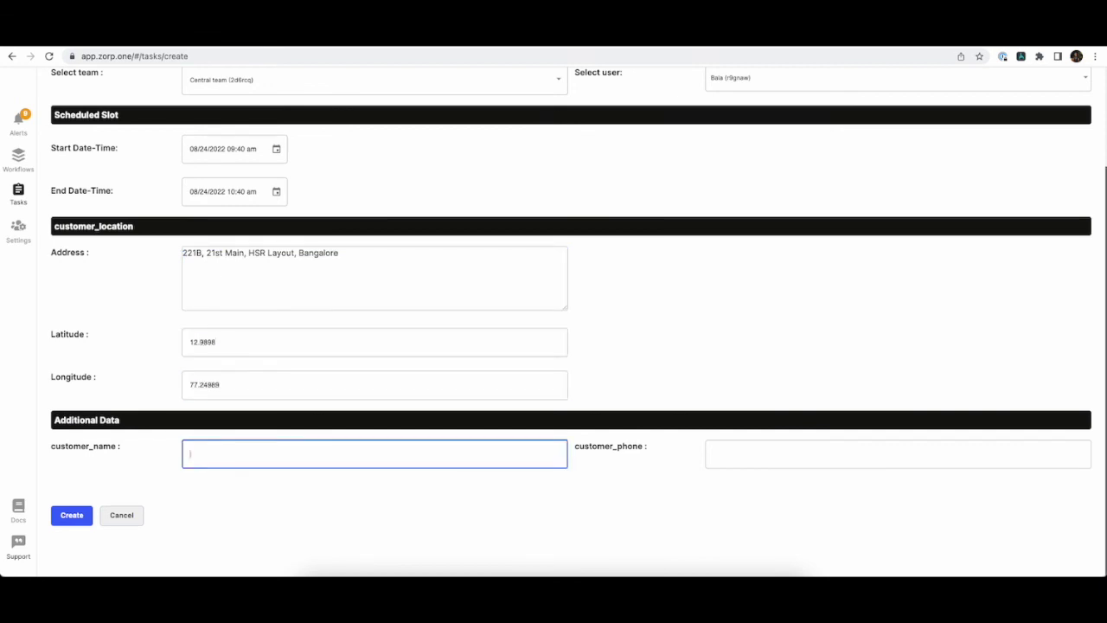
{"action": "type", "text": "Bala"}
{"action": "key", "text": "Tab"}
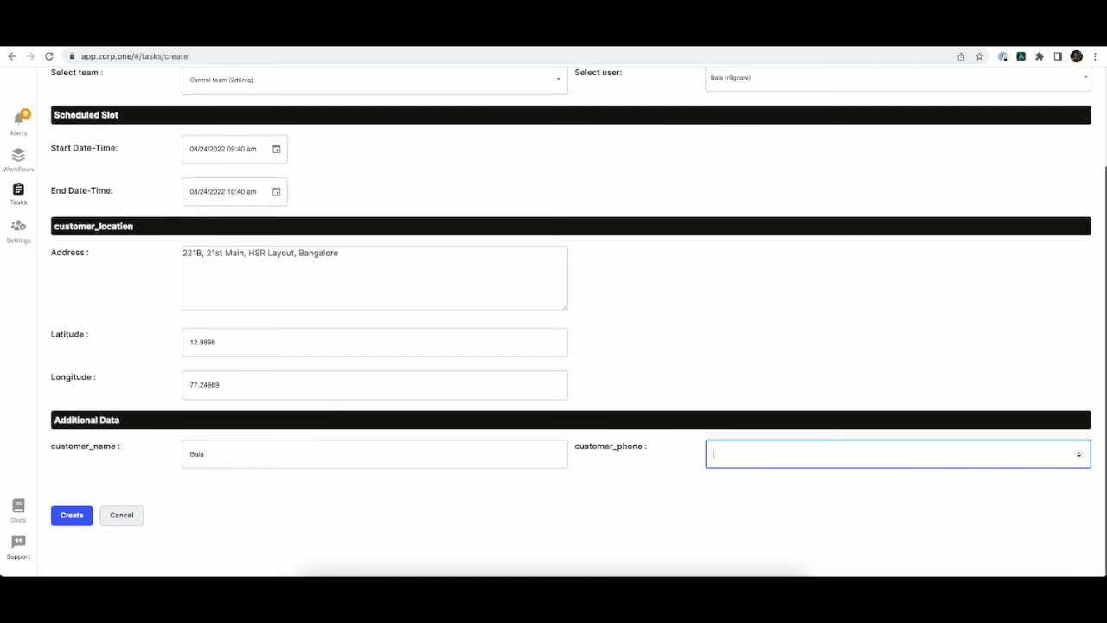
{"action": "left_click", "coordinate": [71, 516]}
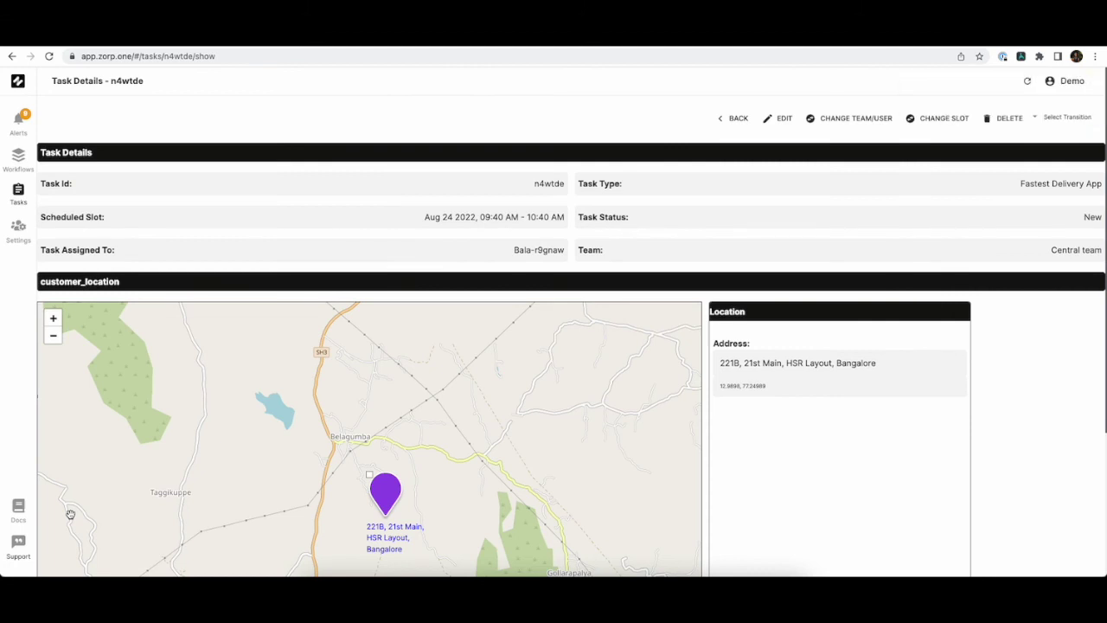
Bring the mirrored Zorp mobile app to the front.
{"action": "left_click", "coordinate": [692, 551]}
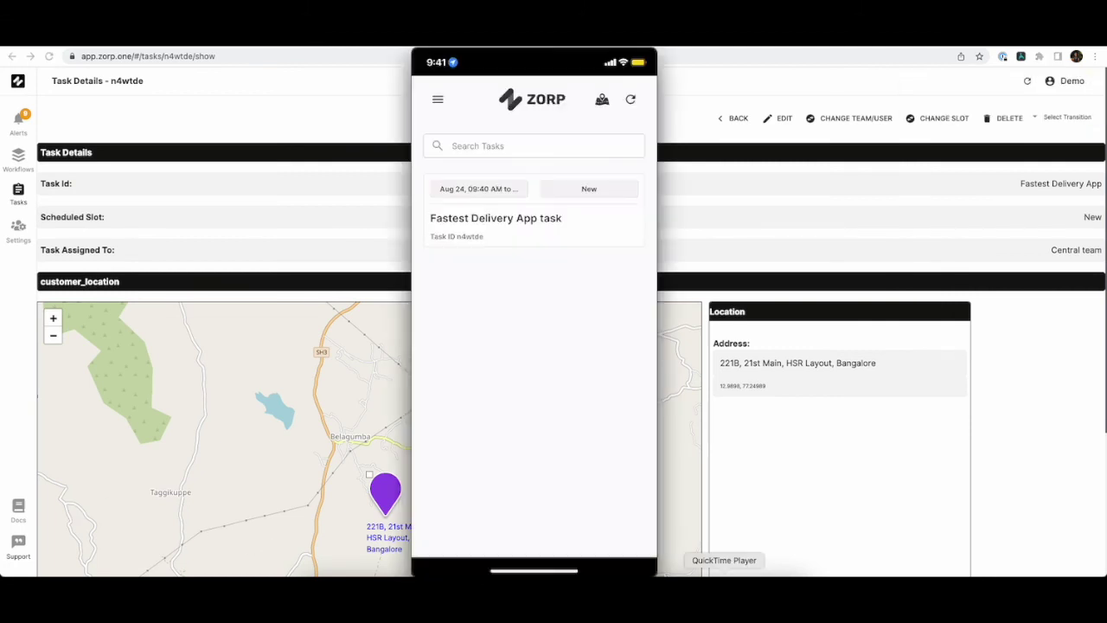